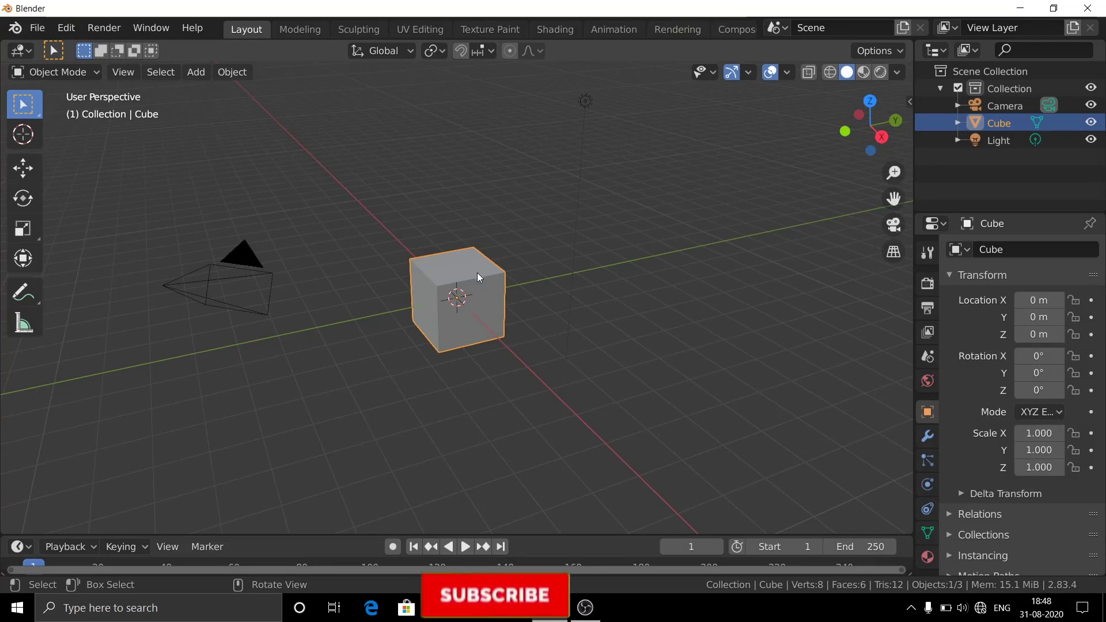
Step: Replace the default cube with a UV sphere of radius 0.13 m, 40 segments and 20 rings
key("Delete")
key("shift+a")
left_click(561, 297)
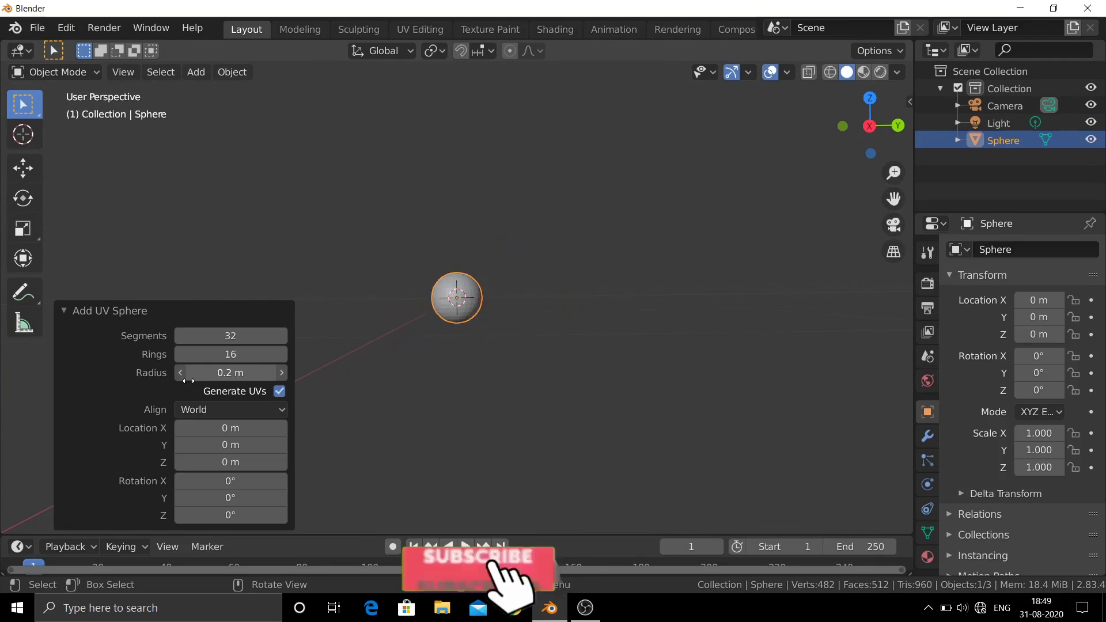
left_click_drag(231, 373, 219, 372)
scroll(468, 326, "up", 5)
scroll(468, 327, "up", 5)
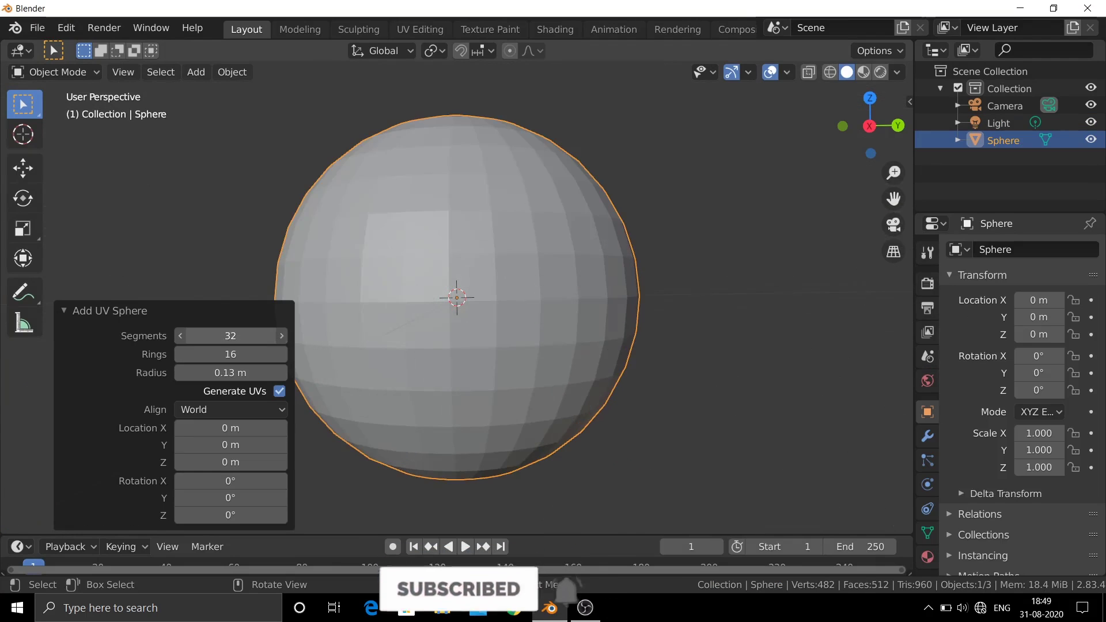
mouse_move(231, 336)
left_mouse_down()
mouse_move(254, 336)
mouse_move(231, 354)
left_mouse_up()
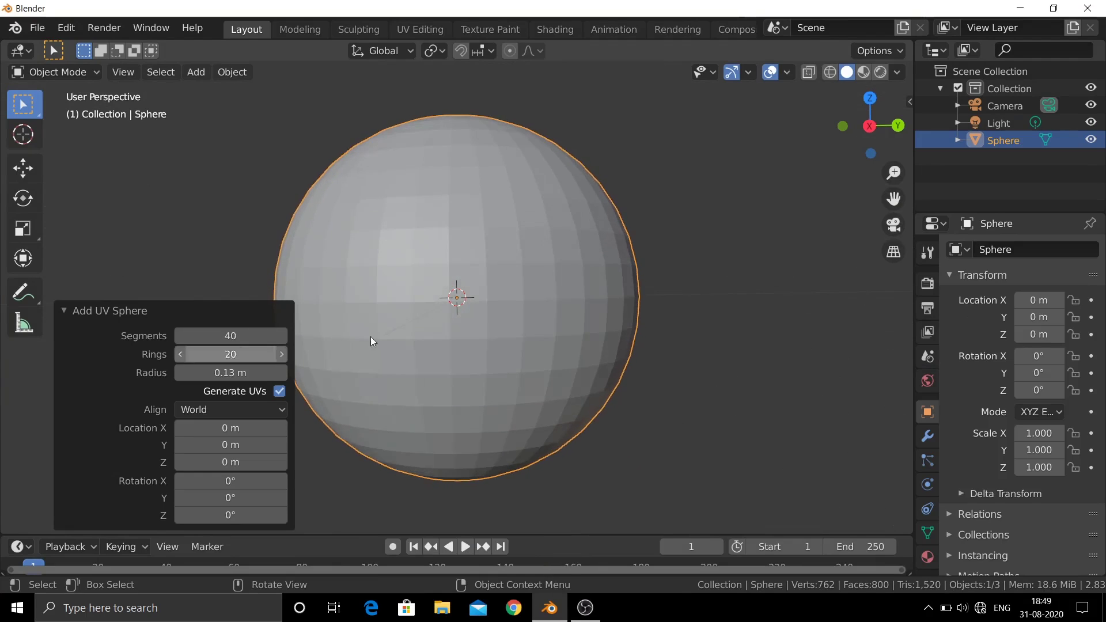
Step: In Edit Mode, front view with X-ray on, box-select the sphere's left half
key("Tab")
key("KP_1")
key("alt+z")
left_click_drag(340, 101, 455, 542)
Step: Delete the selected left-half vertices and add a Mirror modifier
key("x")
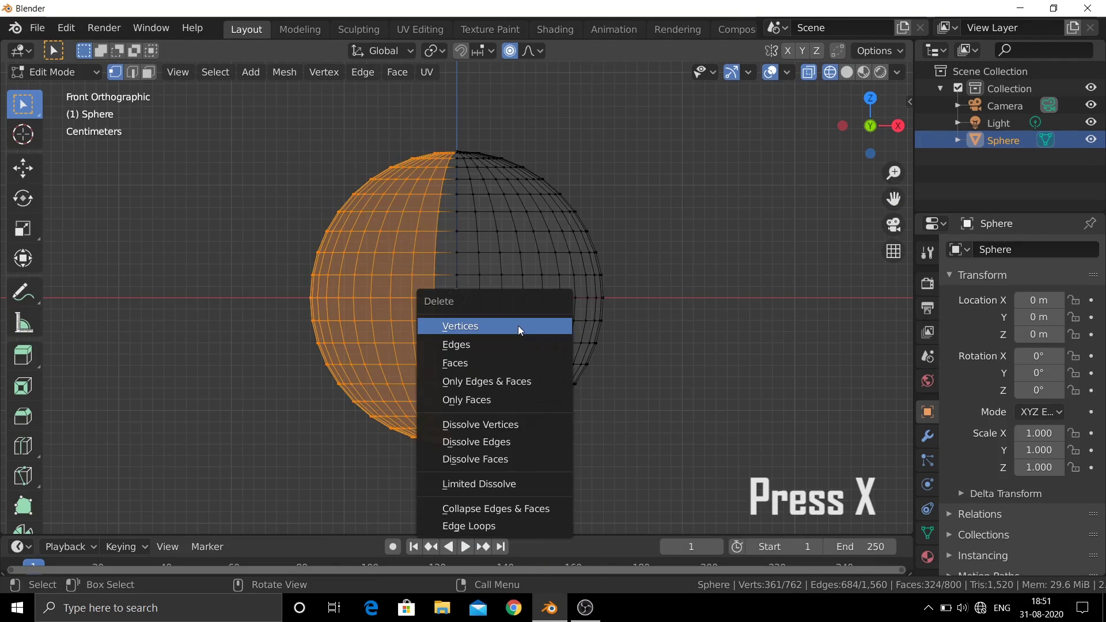
left_click(518, 326)
left_click(928, 436)
left_click(997, 249)
left_click(734, 427)
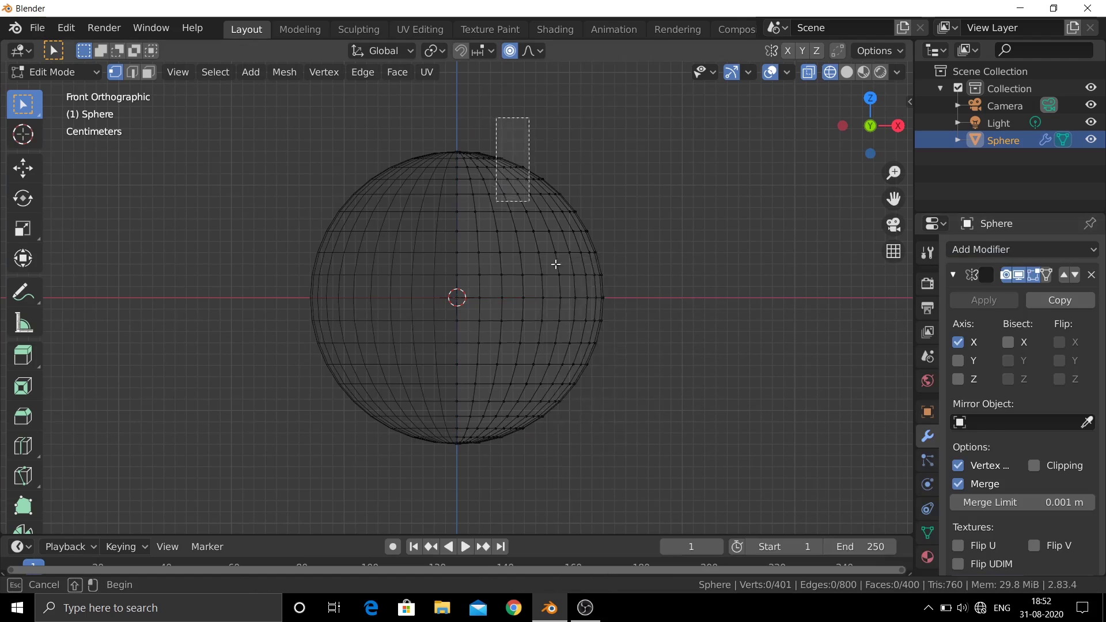
Step: Enable Clipping on the Mirror modifier, testing the mirrored half with moves
key("a")
key("g")
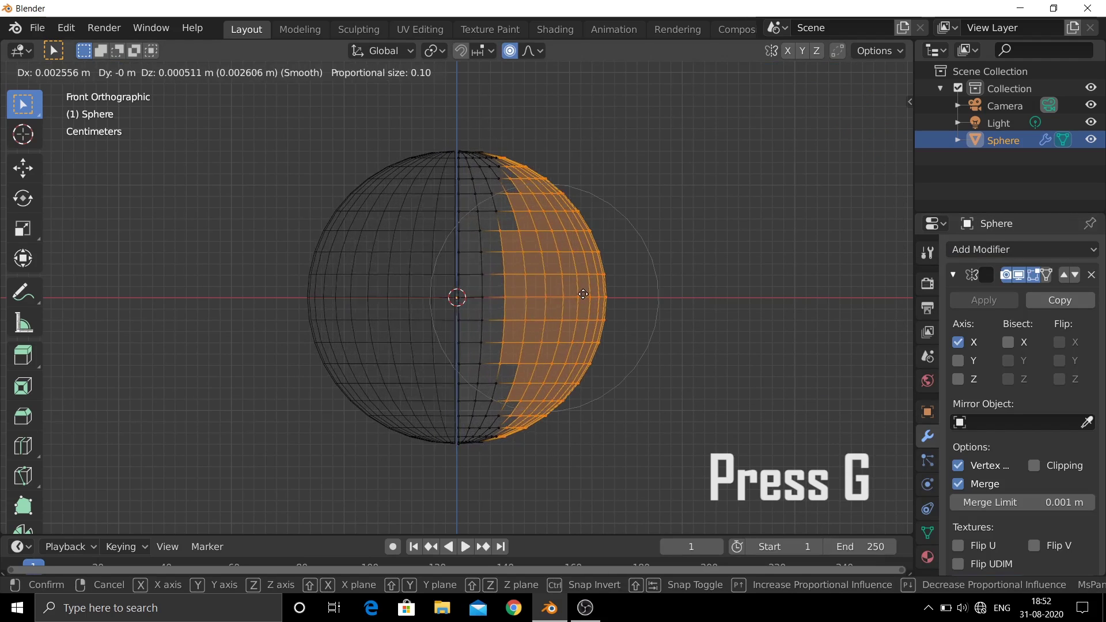
key("Escape")
scroll(1019, 403, "down", 1)
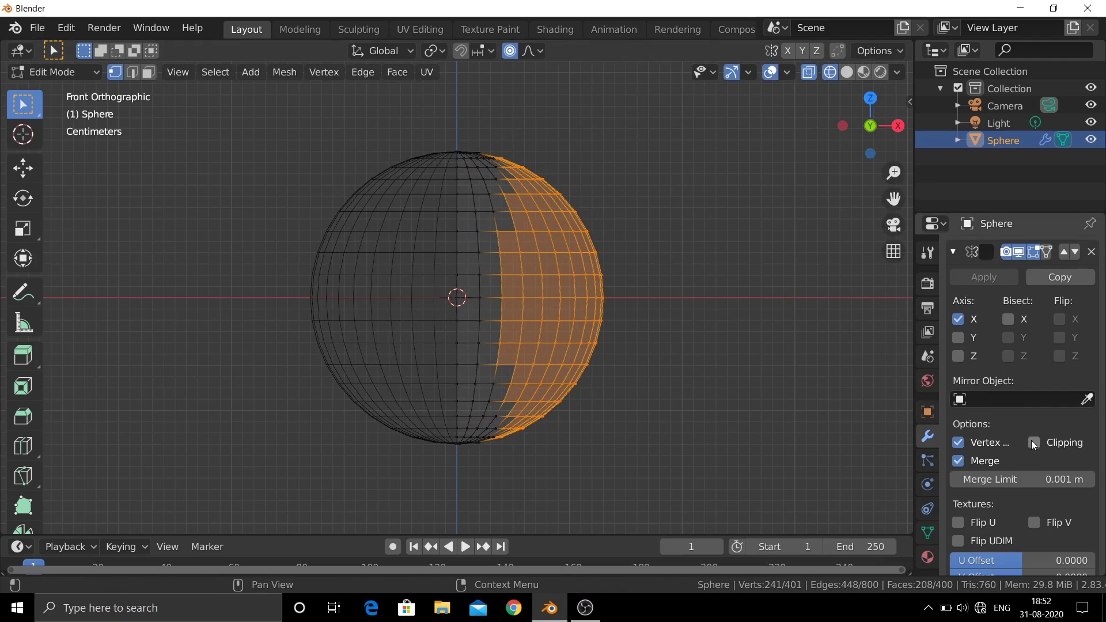
left_click(1034, 442)
key("g")
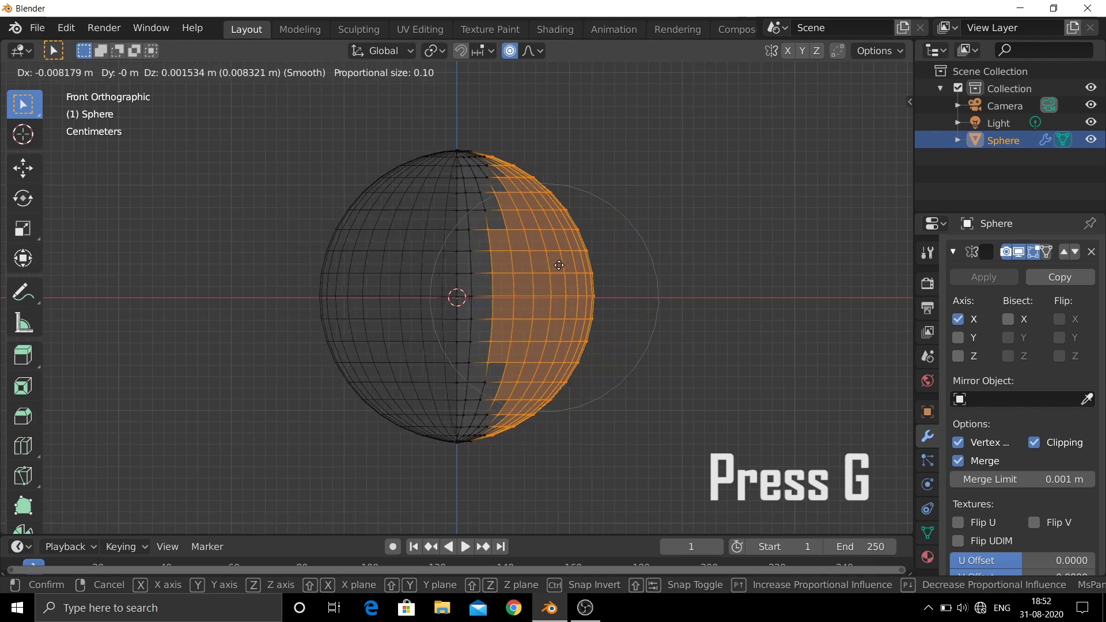
Step: In front view, pull the sides inward to narrow the head and drag the bottom down into a chin
right_click(558, 265)
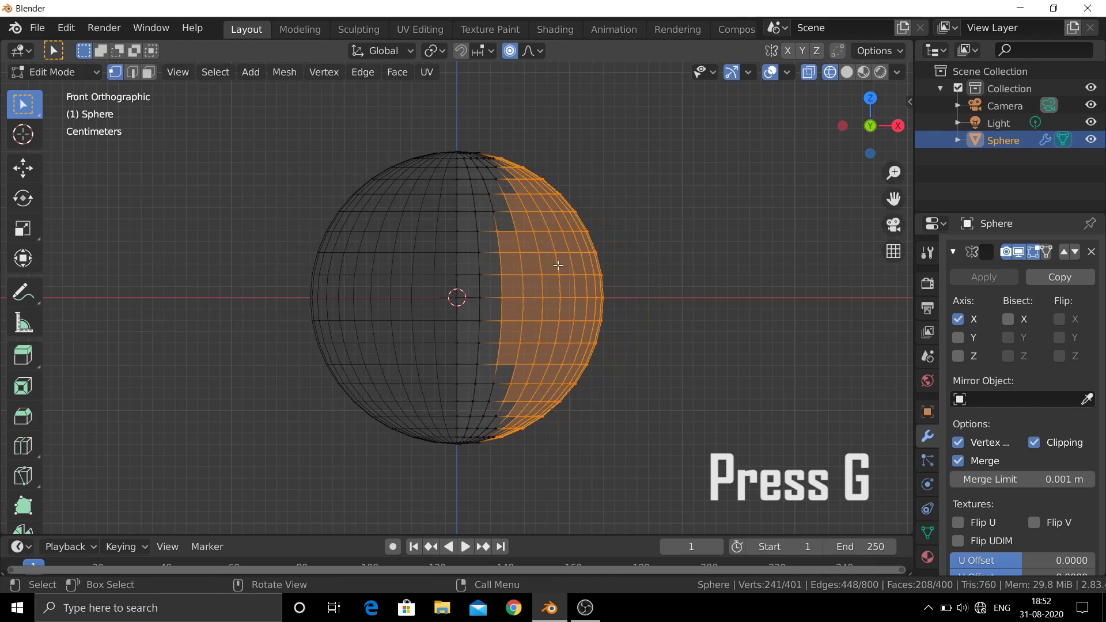
left_click(578, 183)
left_click_drag(564, 170, 631, 449)
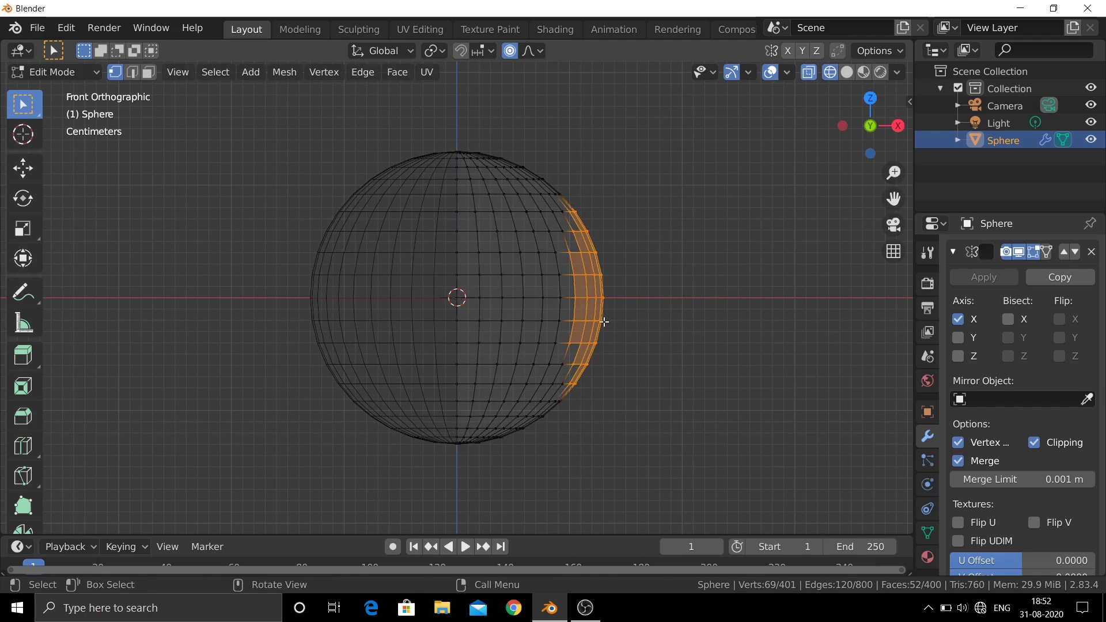
key("g")
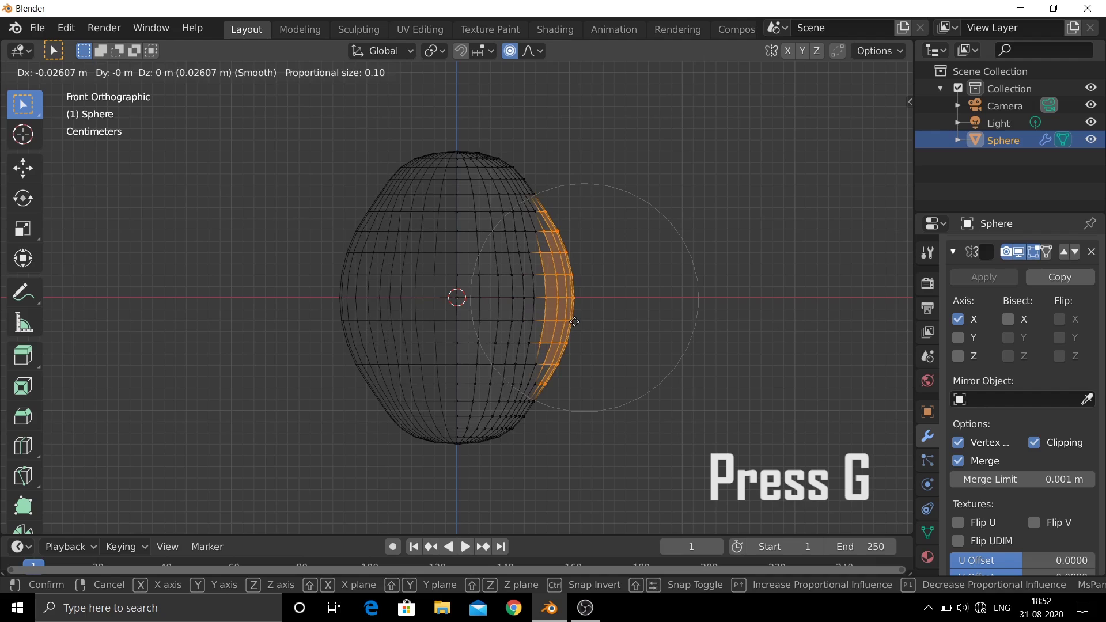
right_click(575, 321)
left_click_drag(542, 421, 458, 475)
key("g")
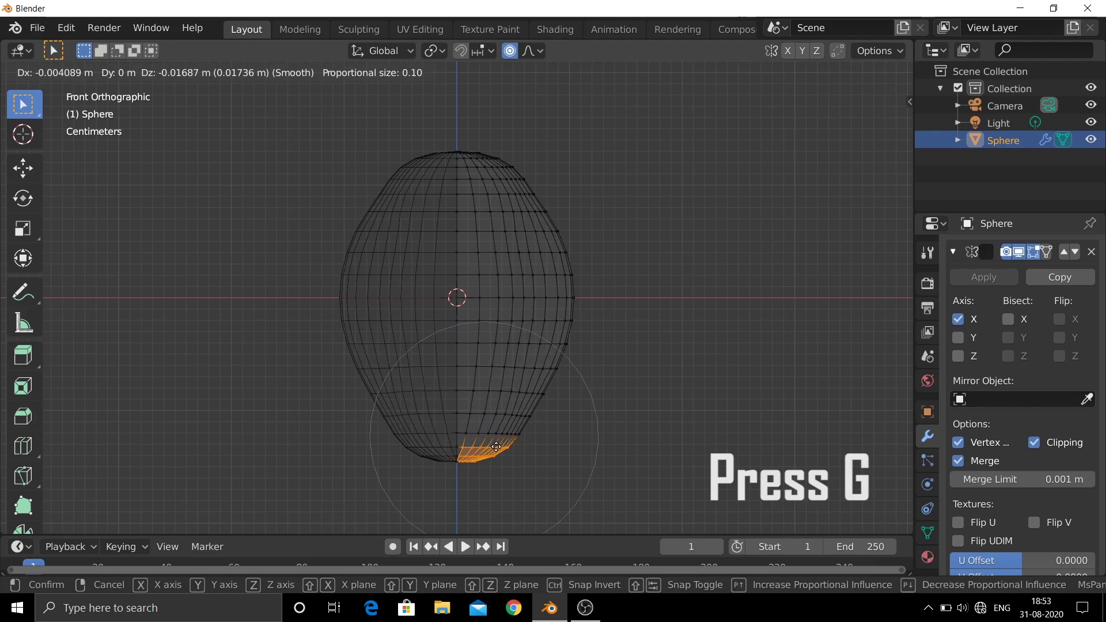
left_click(497, 448)
left_click(637, 352)
Step: In side view, shift the front half to shape the profile, then return to front view with X-ray off
key("KP_3")
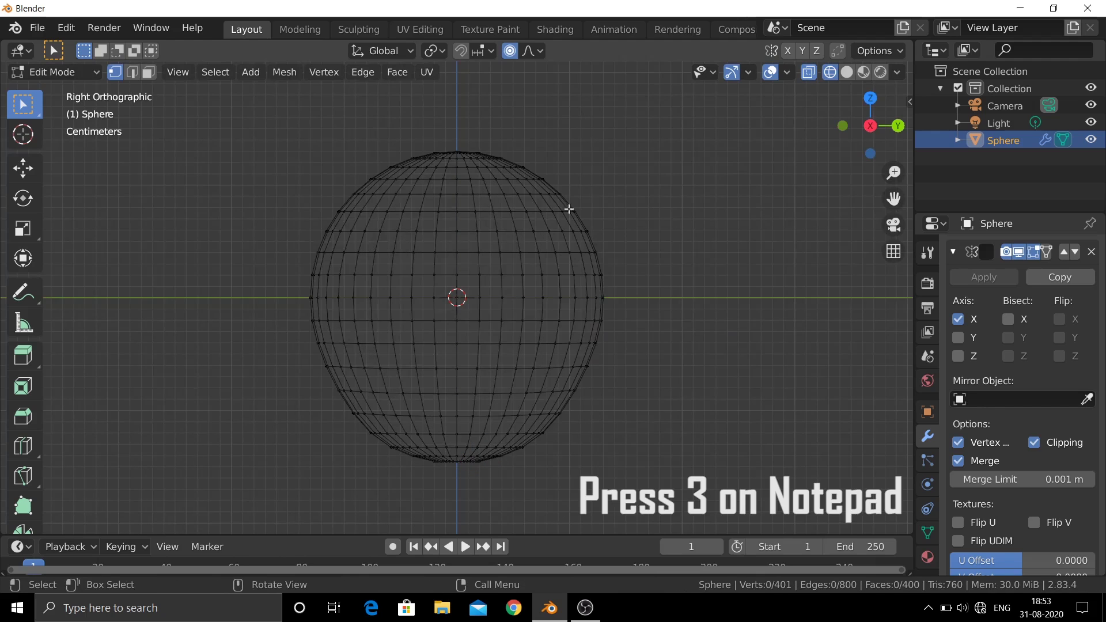
left_click_drag(499, 113, 637, 490)
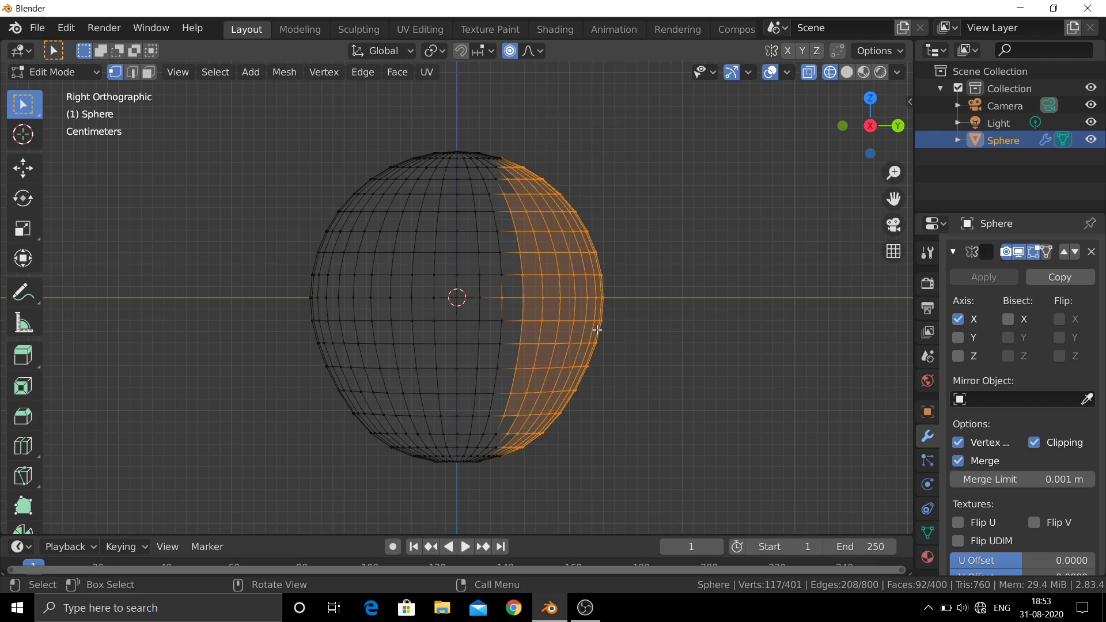
key("g")
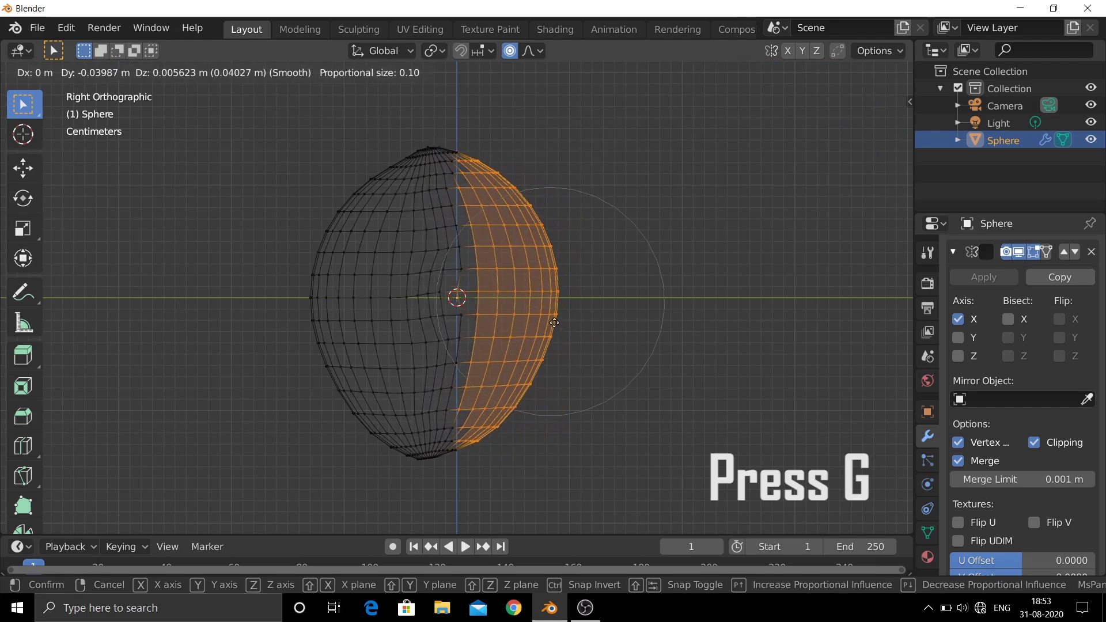
left_click(580, 336)
key("alt+a")
key("KP_1")
key("Tab")
key("Tab")
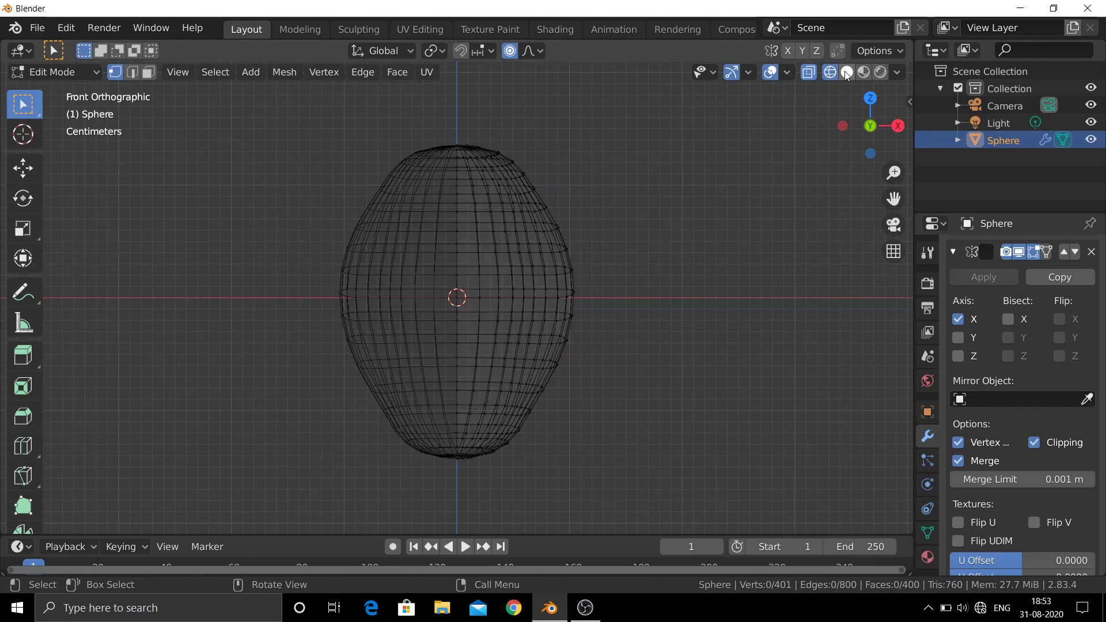
key("shift+z")
Step: In face select mode, select three rows of faces on the front of the head
scroll(516, 252, "up", 9)
key("3")
left_click(342, 238)
left_click(458, 238, "ctrl")
left_click(501, 242, "ctrl")
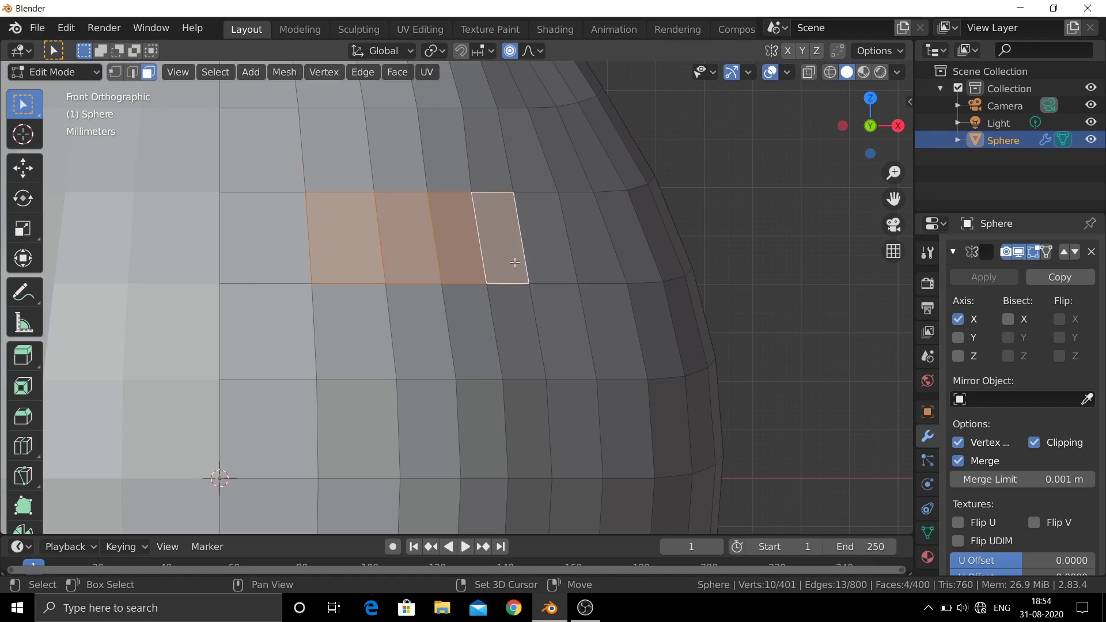
left_click(542, 254, "shift")
left_click(593, 242, "ctrl")
left_click(355, 331, "shift")
left_click(287, 249, "ctrl")
left_click(535, 333, "ctrl")
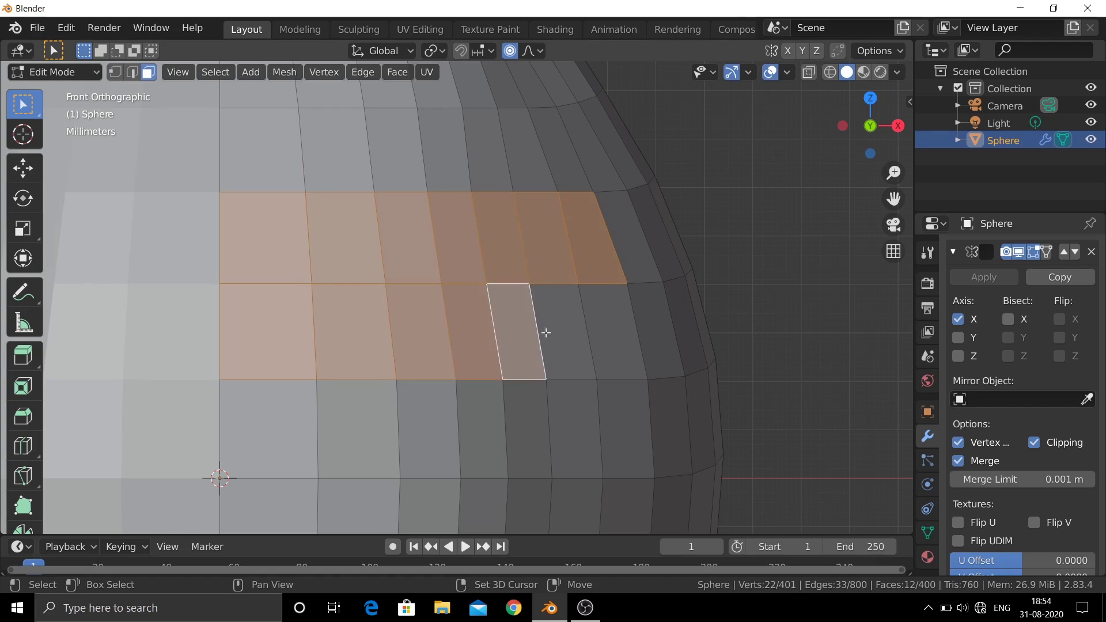
left_click(594, 331, "ctrl")
left_click(357, 427, "shift")
left_click(426, 426, "shift")
left_click(528, 426, "shift")
left_click(622, 429, "shift")
scroll(461, 282, "down", 2)
Step: Inset the selected face block three times, then return to front view and deselect
key("i")
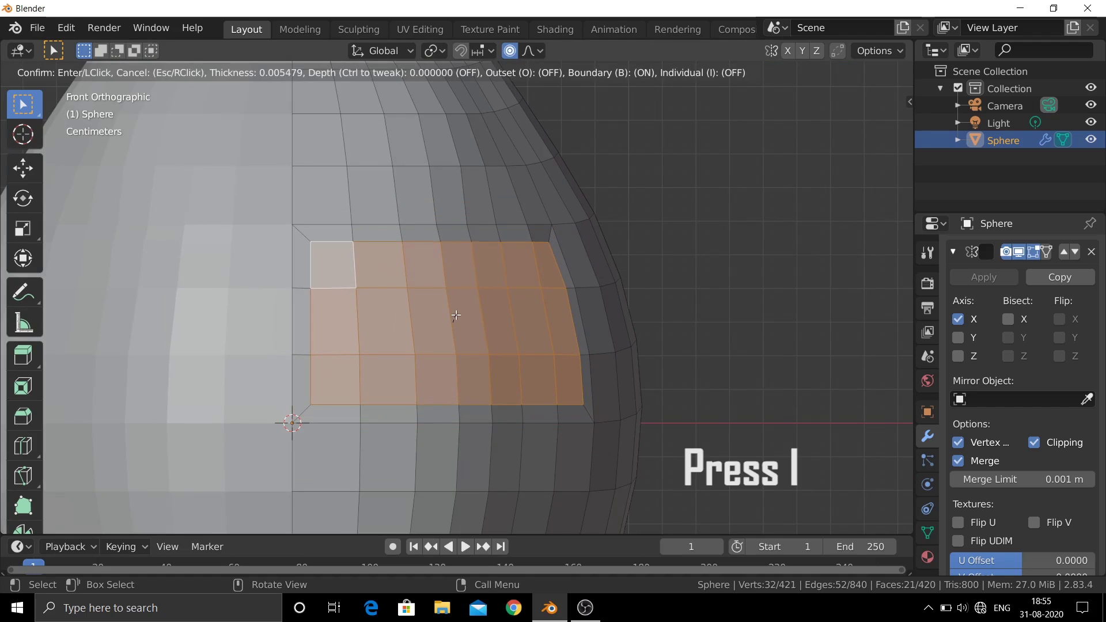
left_click(456, 311)
middle_click_drag(455, 314, 432, 326)
key("i")
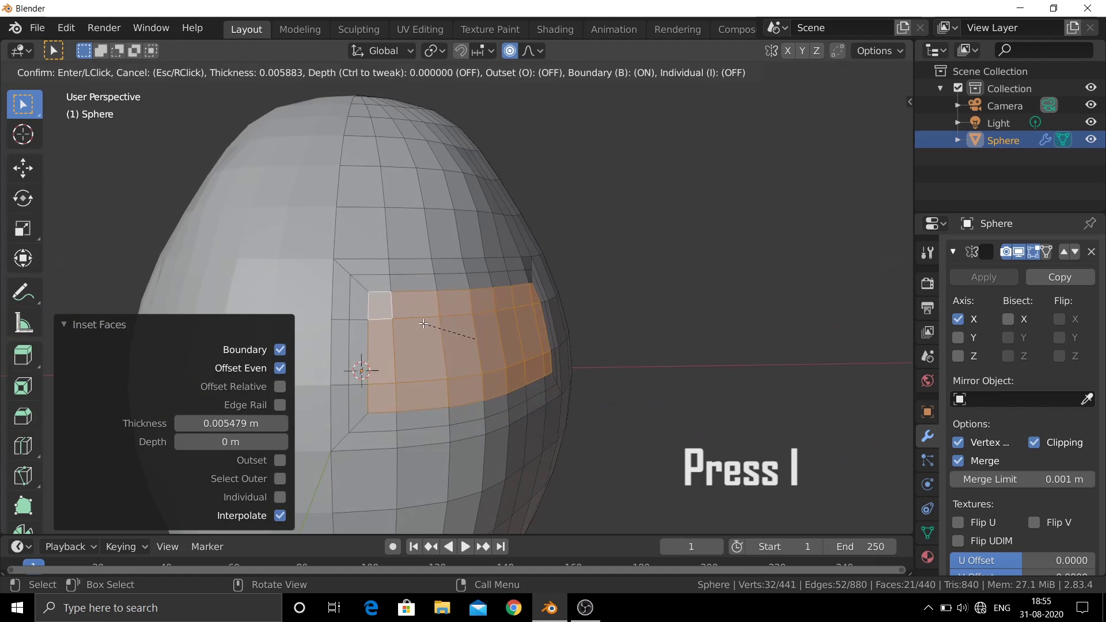
left_click(432, 327)
key("i")
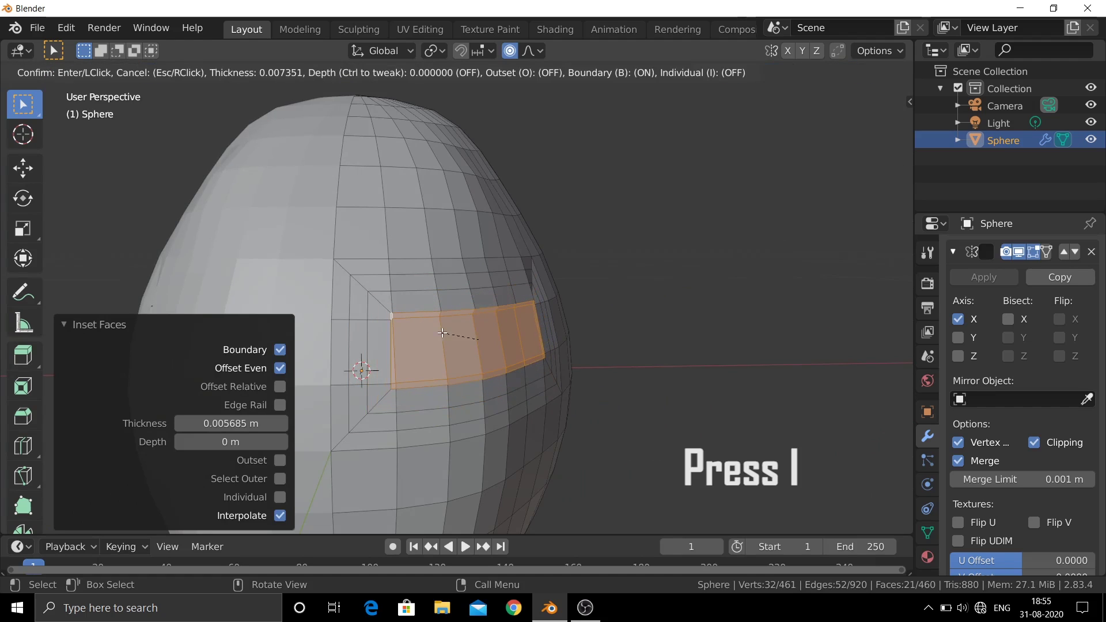
left_click(441, 333)
key("KP_1")
key("alt+a")
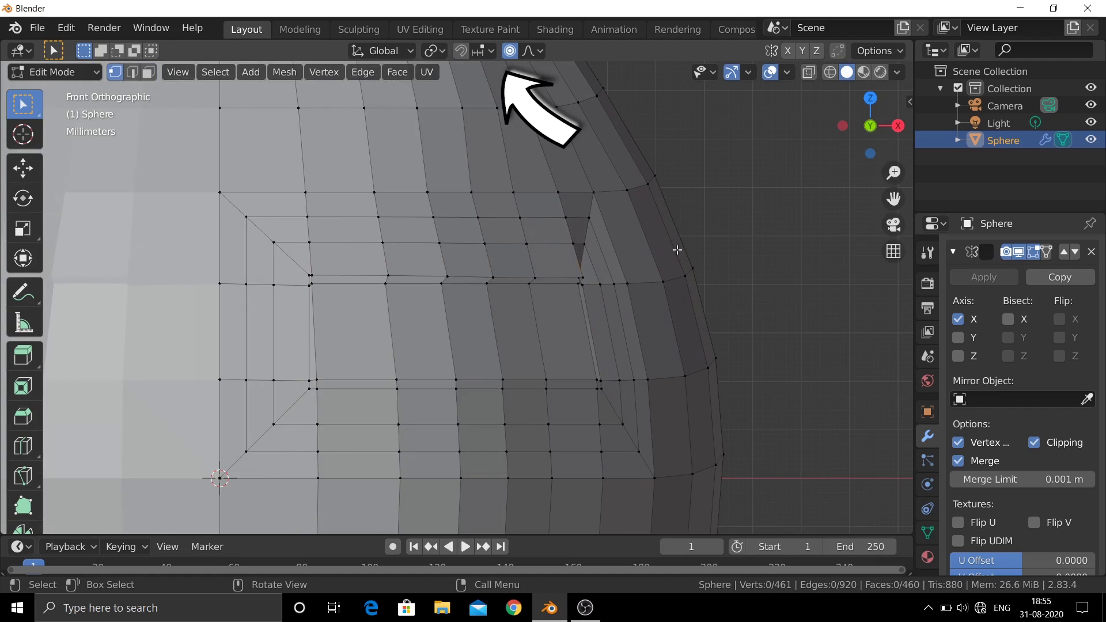
Step: Move the inset's left and right corner vertices horizontally along X
left_click(321, 376)
key("g")
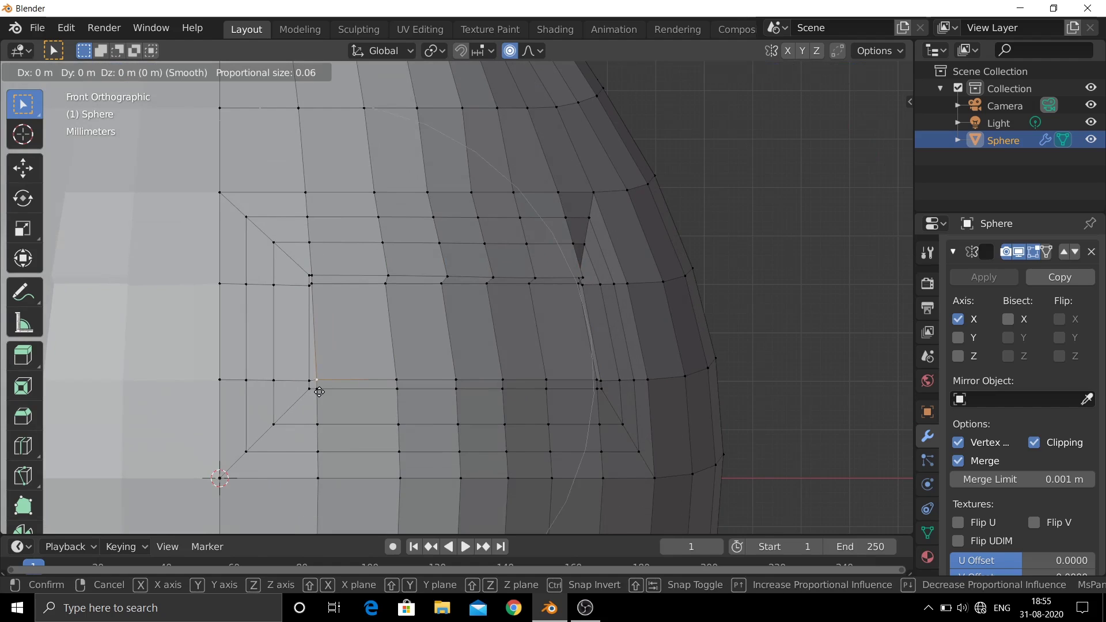
key("x")
scroll(340, 381, "up", 10)
left_click(352, 378)
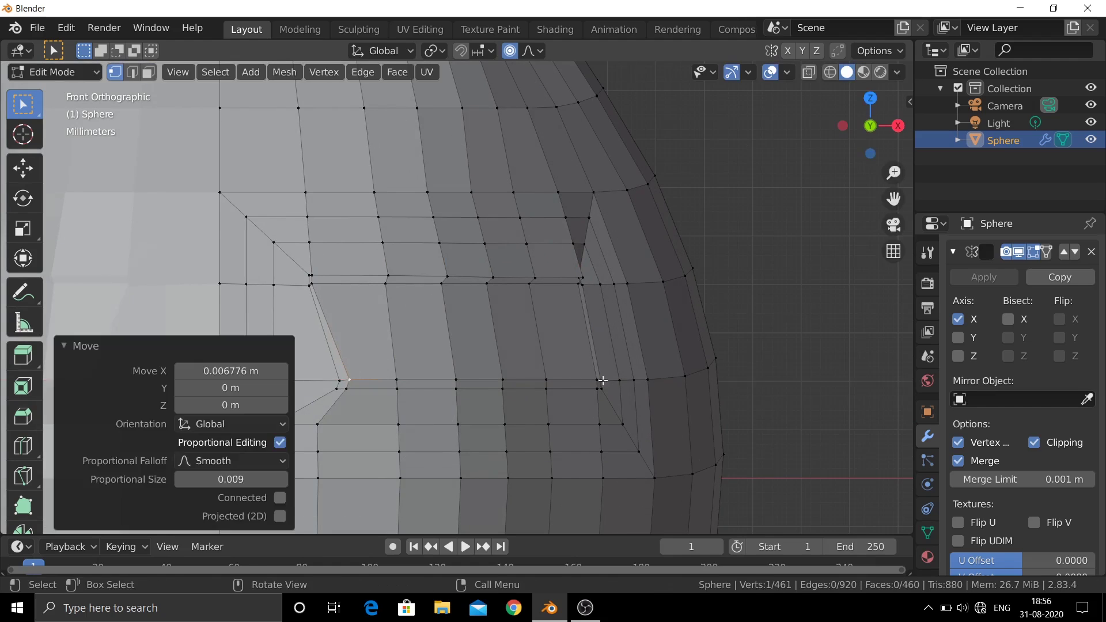
left_click(598, 380)
key("g")
key("x")
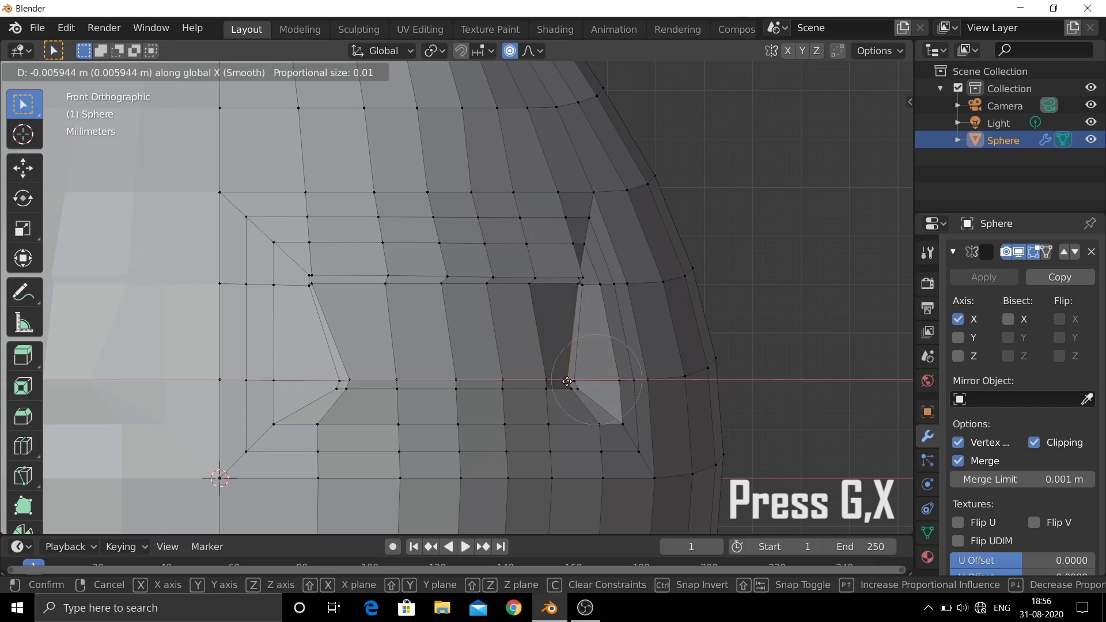
left_click(567, 381)
key("ctrl+z")
key("ctrl+z")
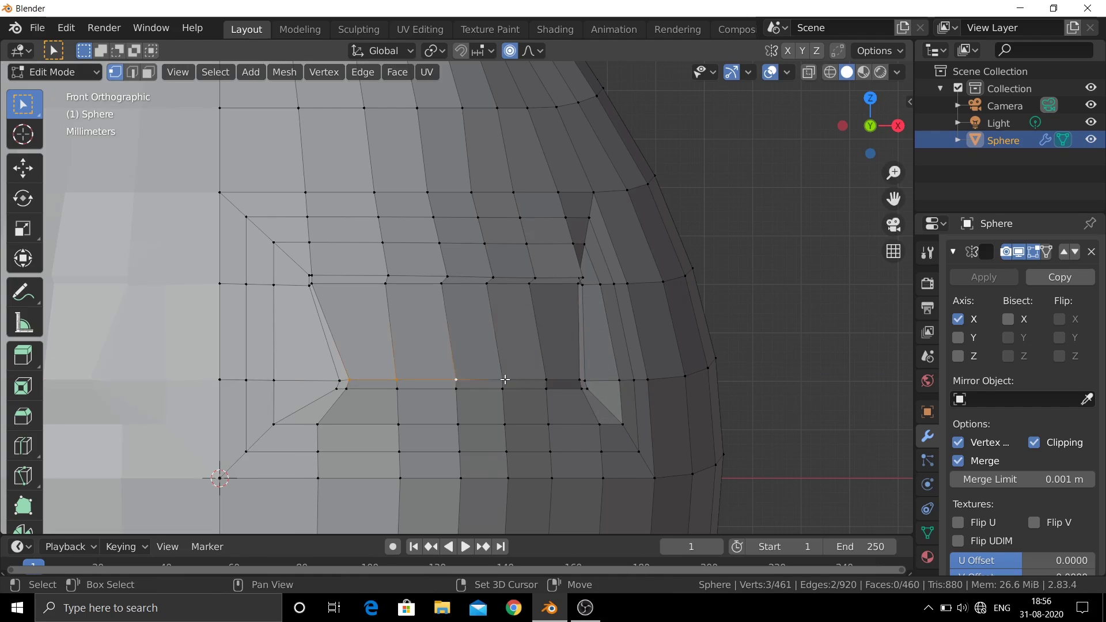
Step: Delete the inner vertices to cut a wide opening and orbit to inspect it
left_click(456, 389, "ctrl")
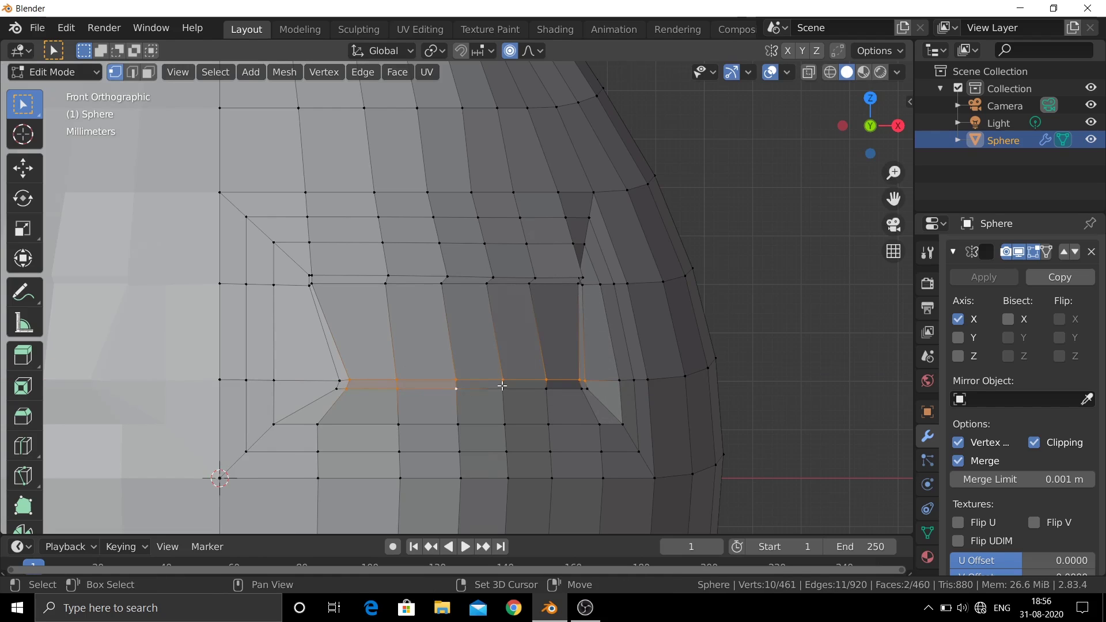
key("x")
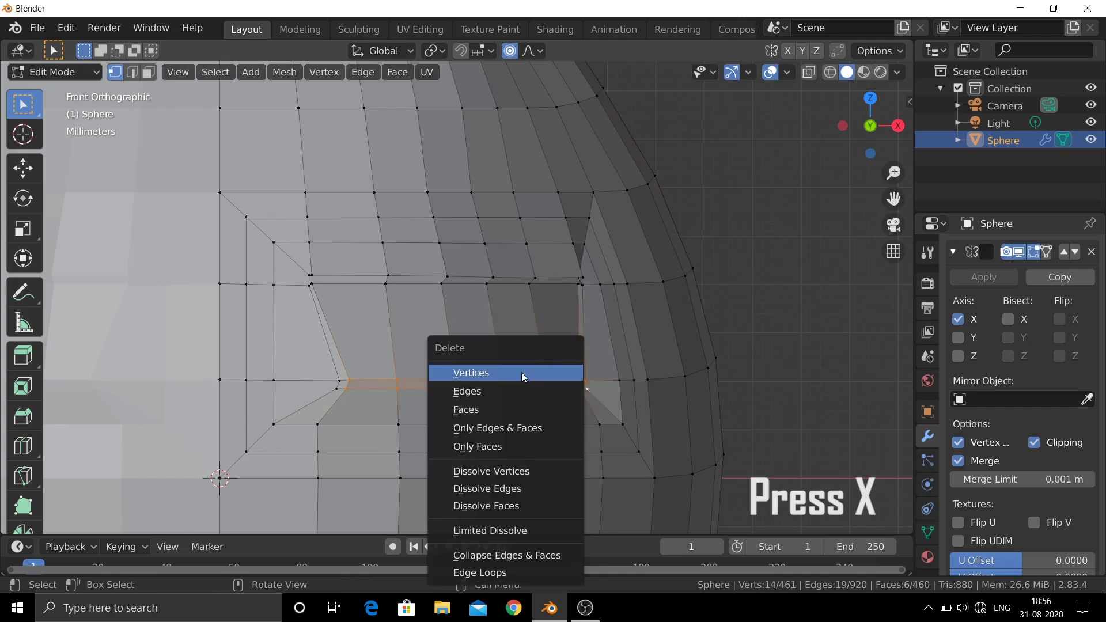
left_click(524, 374)
middle_click_drag(524, 374, 396, 295)
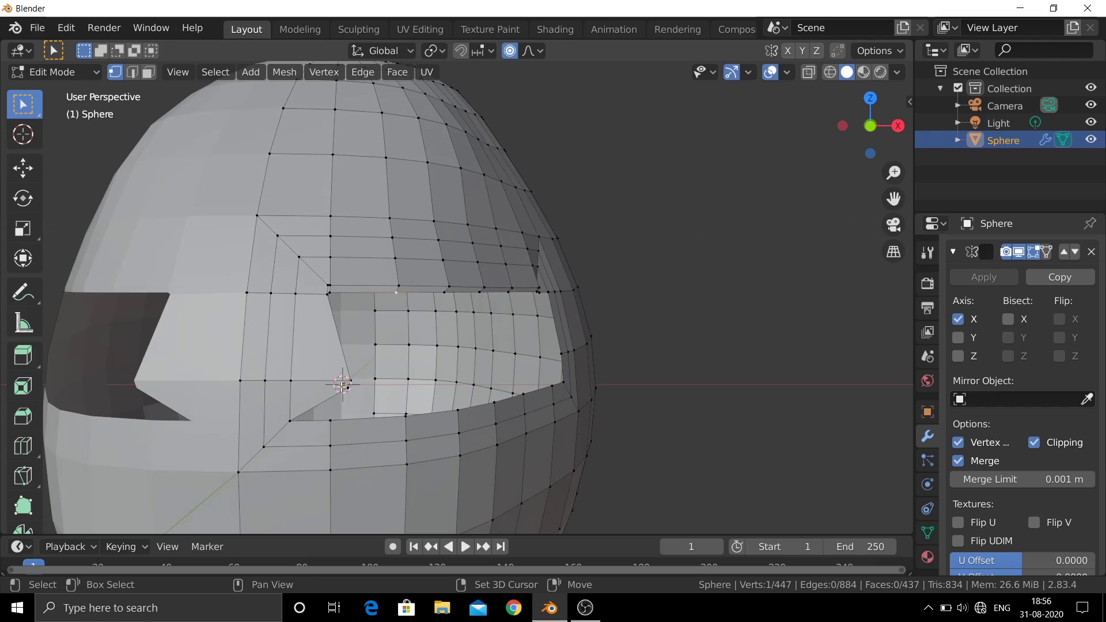
scroll(345, 383, "up", 1)
scroll(345, 386, "down", 1)
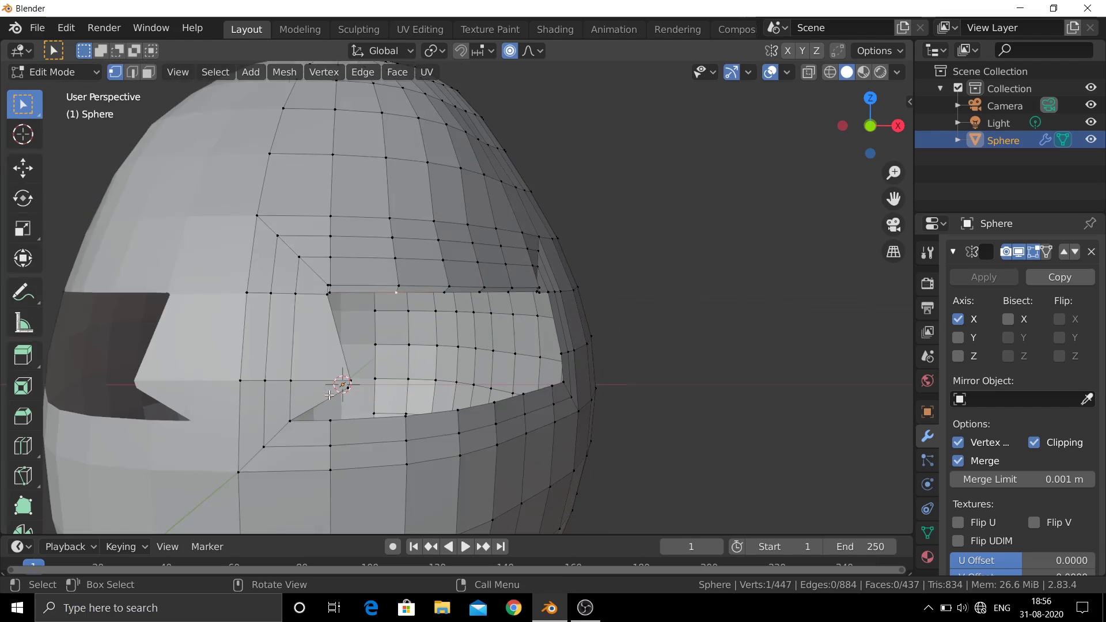
Step: Set the viewport Clip Start to 0.001 m in the sidebar
key("n")
left_click_drag(823, 139, 795, 139)
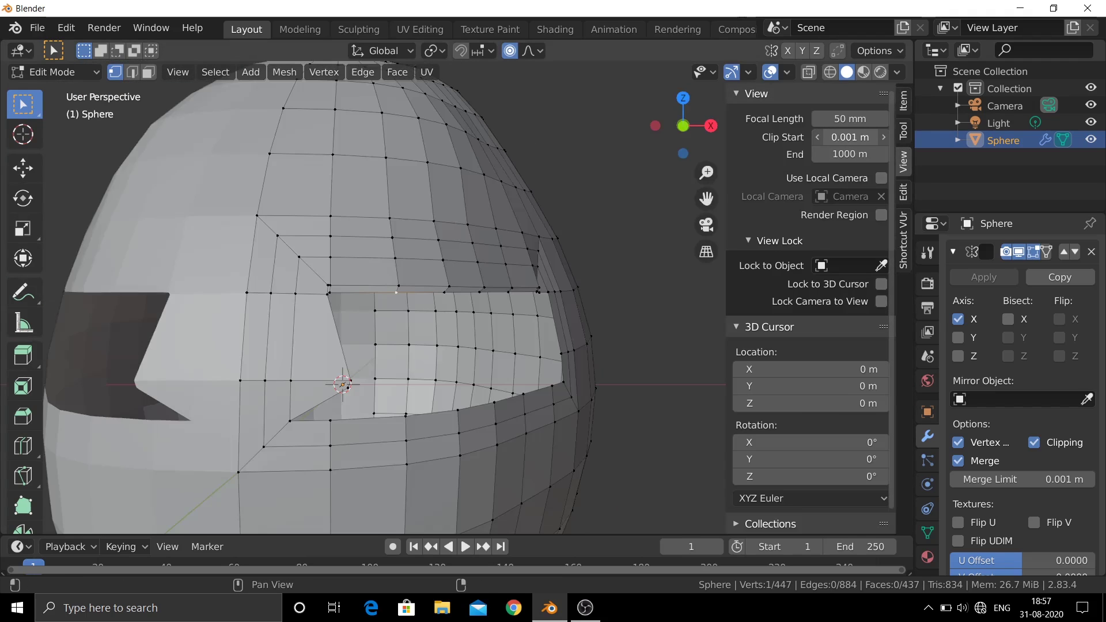
scroll(345, 384, "up", 1)
scroll(345, 383, "down", 1)
key("alt+a")
left_click(740, 93)
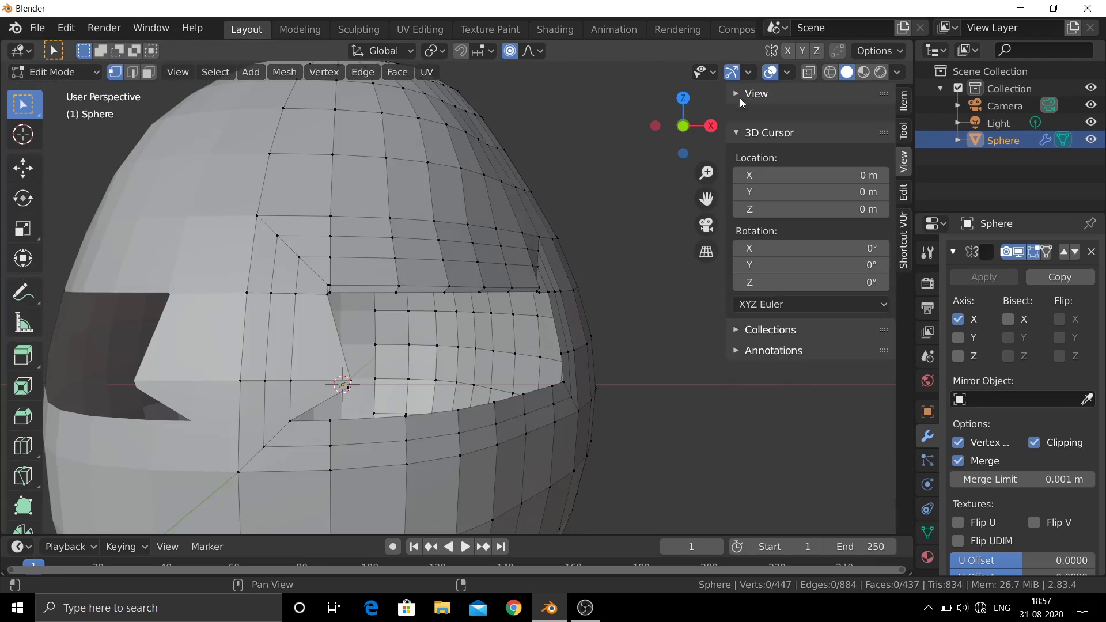
left_click(739, 114)
Step: Fill the small gaps around the eye hole's corners with new faces and edges
left_click(903, 99)
left_click(398, 289, "shift")
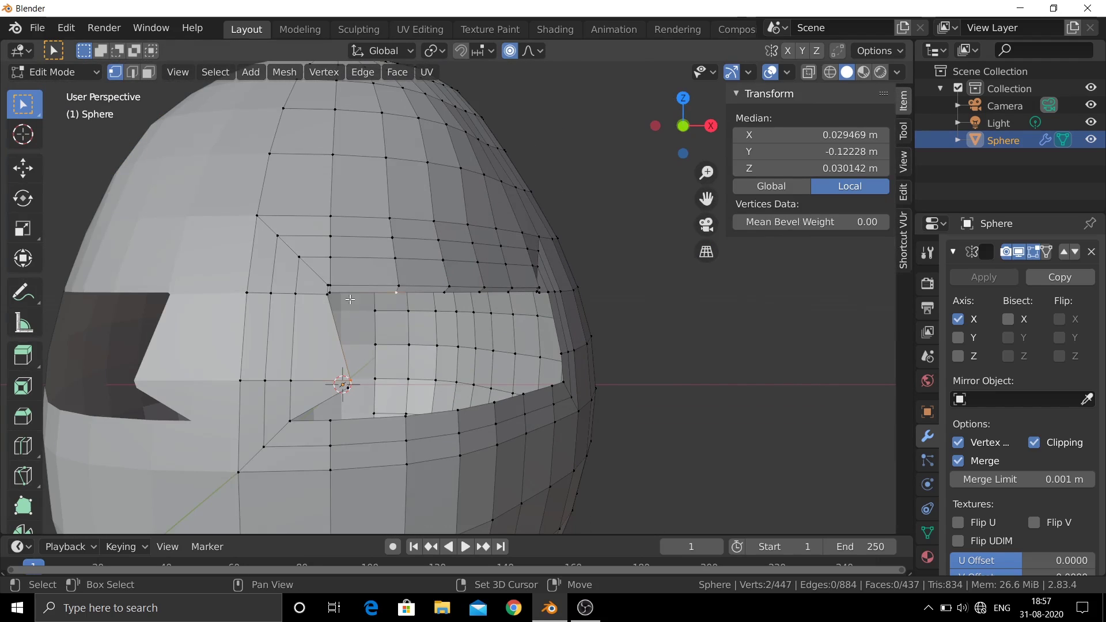
left_click(328, 293, "shift")
key("f")
left_click(342, 385)
left_click(329, 421, "shift")
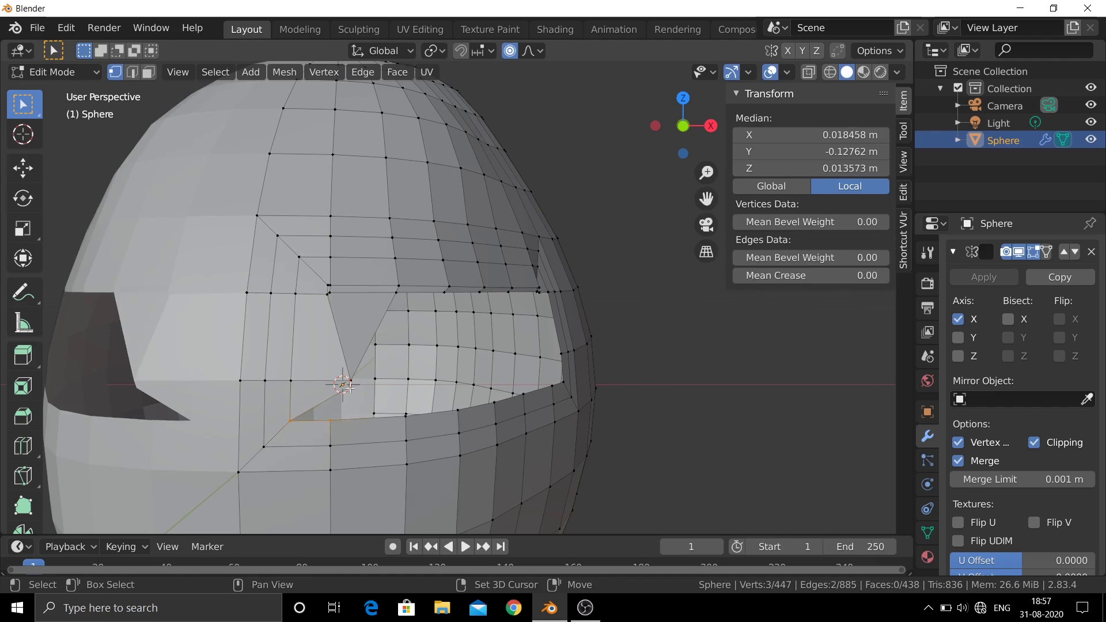
key("f")
key("f")
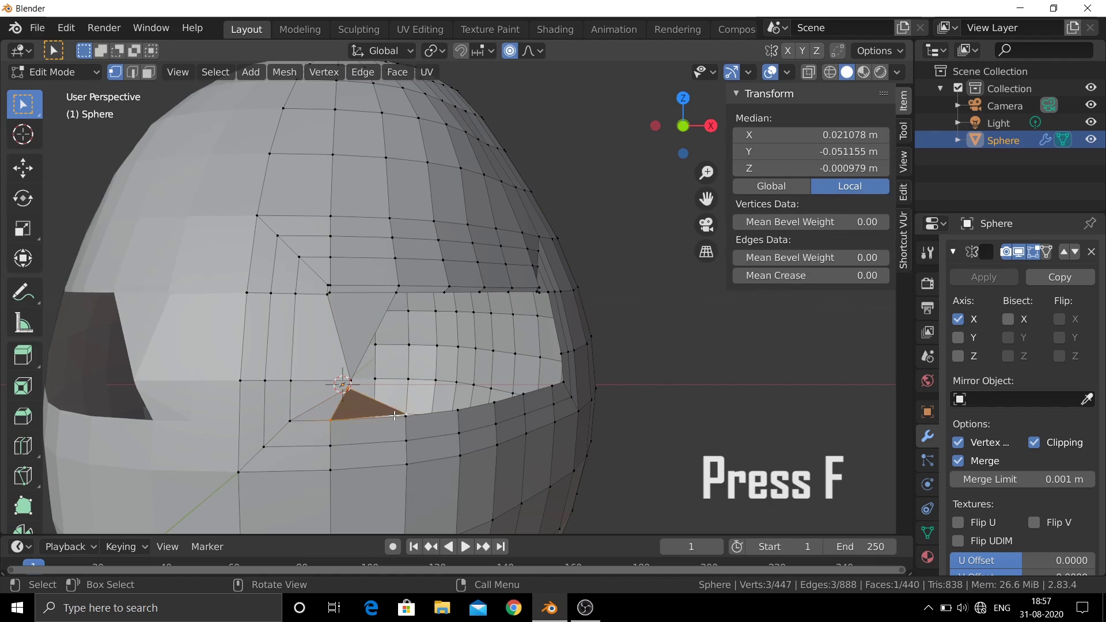
left_click(546, 293)
left_click(562, 351, "shift")
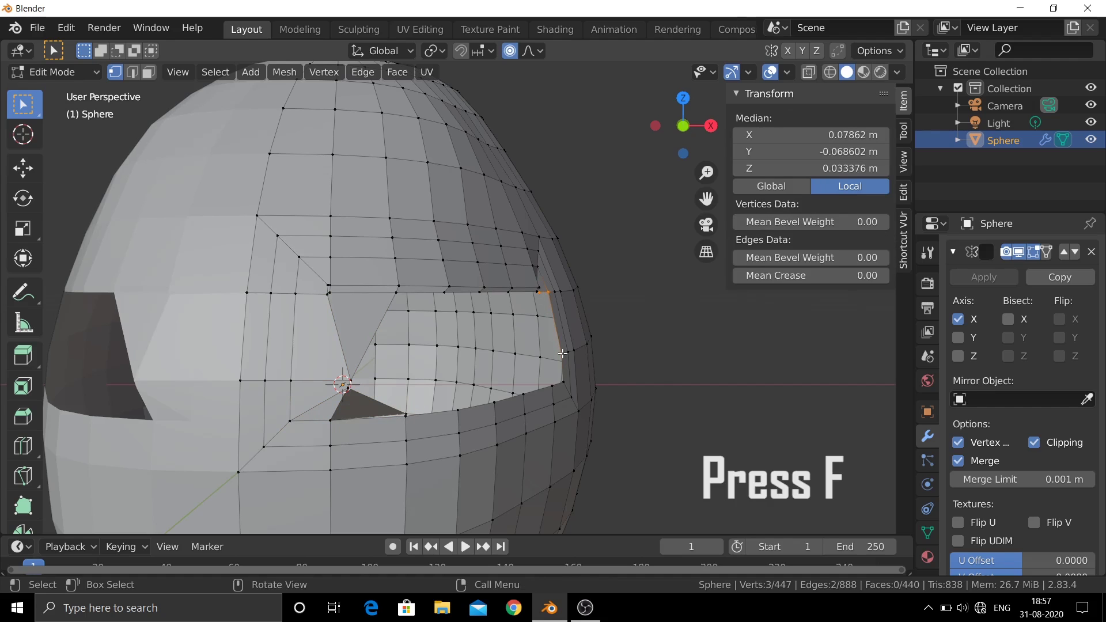
left_click(561, 369)
left_click(564, 381, "shift")
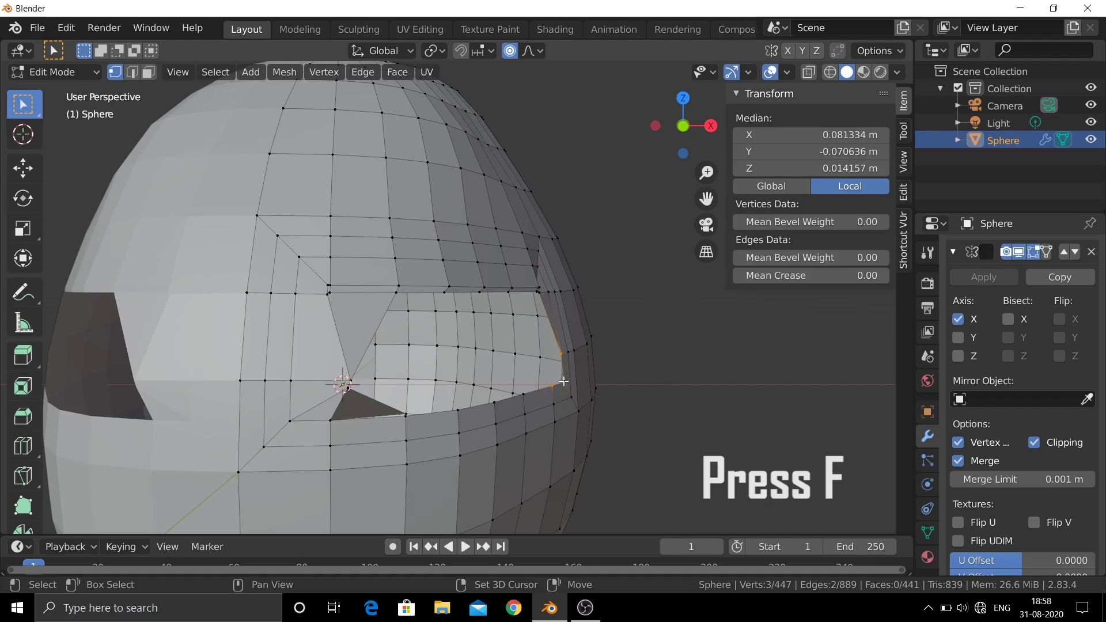
Step: Select the eye hole's rim loop, fill it with a face and inset it
left_click(417, 265)
left_click(462, 268, "shift")
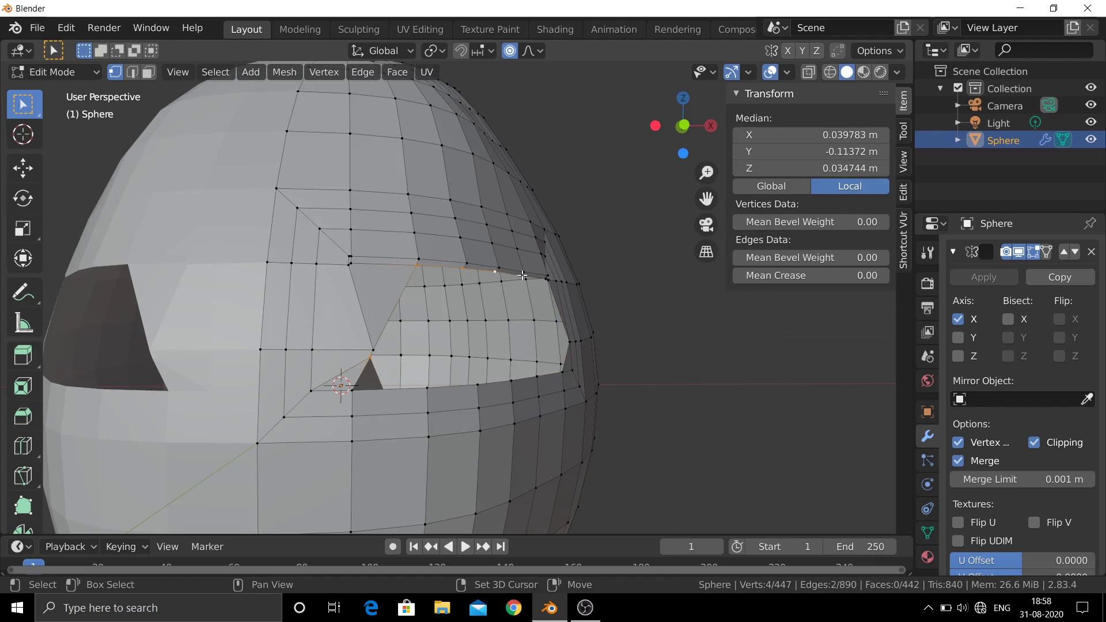
left_click(512, 382, "shift")
left_click(383, 387, "ctrl")
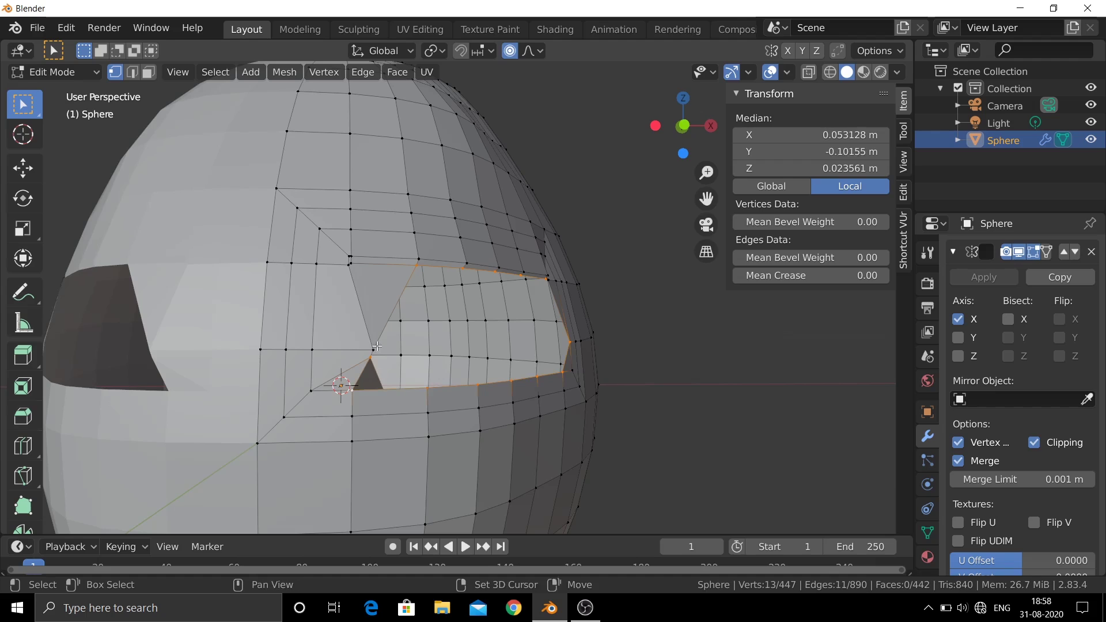
key("f")
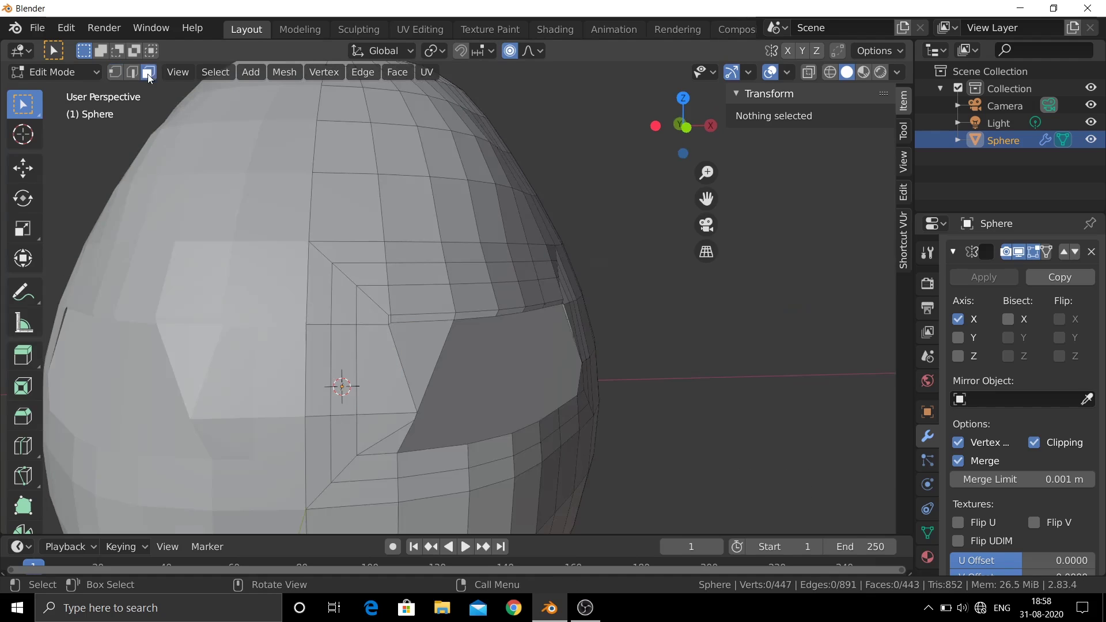
key("i")
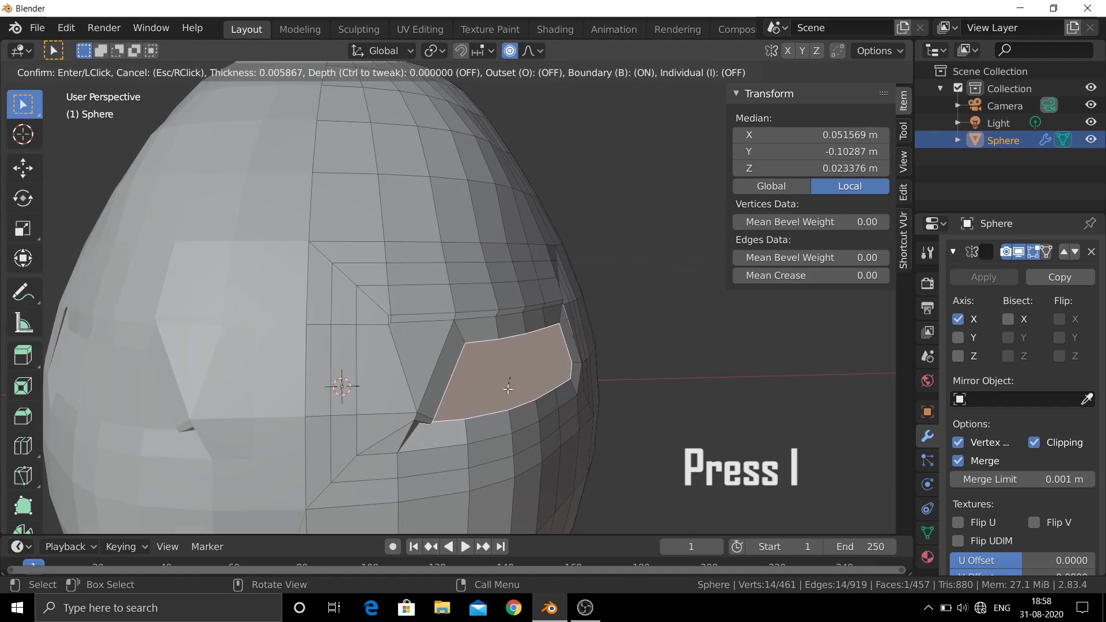
left_click(505, 386)
Step: Reposition the inner corner, outer corner and lower rim vertices of the eye
key("alt+a")
middle_click_drag(506, 386, 111, 78)
left_click(115, 72)
scroll(299, 364, "up", 3)
left_click(299, 359)
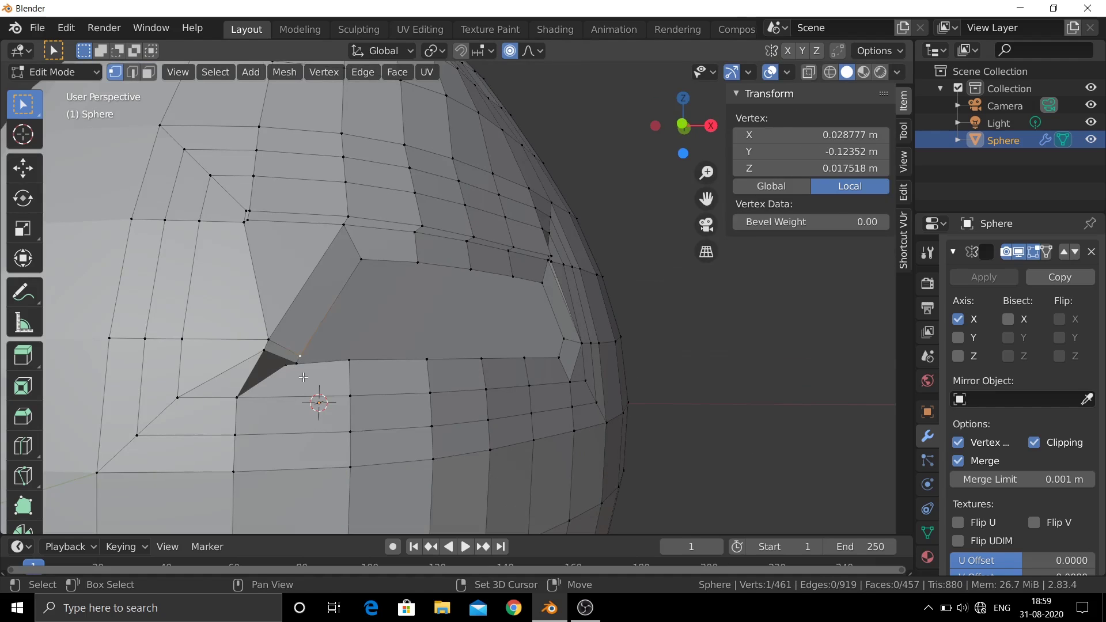
left_click(296, 363, "shift")
key("g")
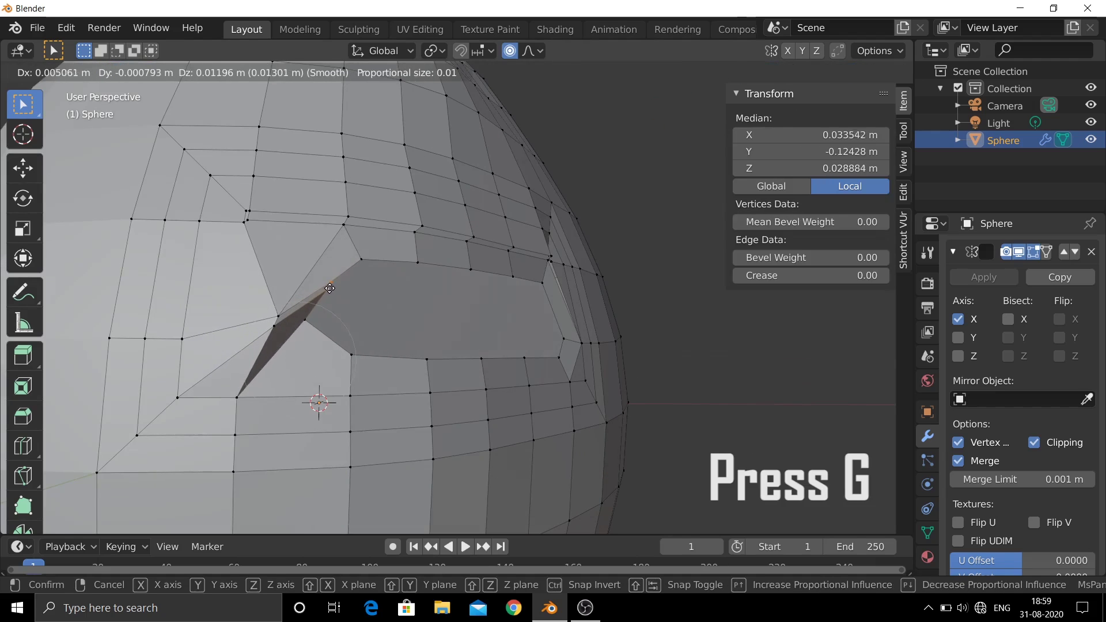
left_click(329, 288)
key("g")
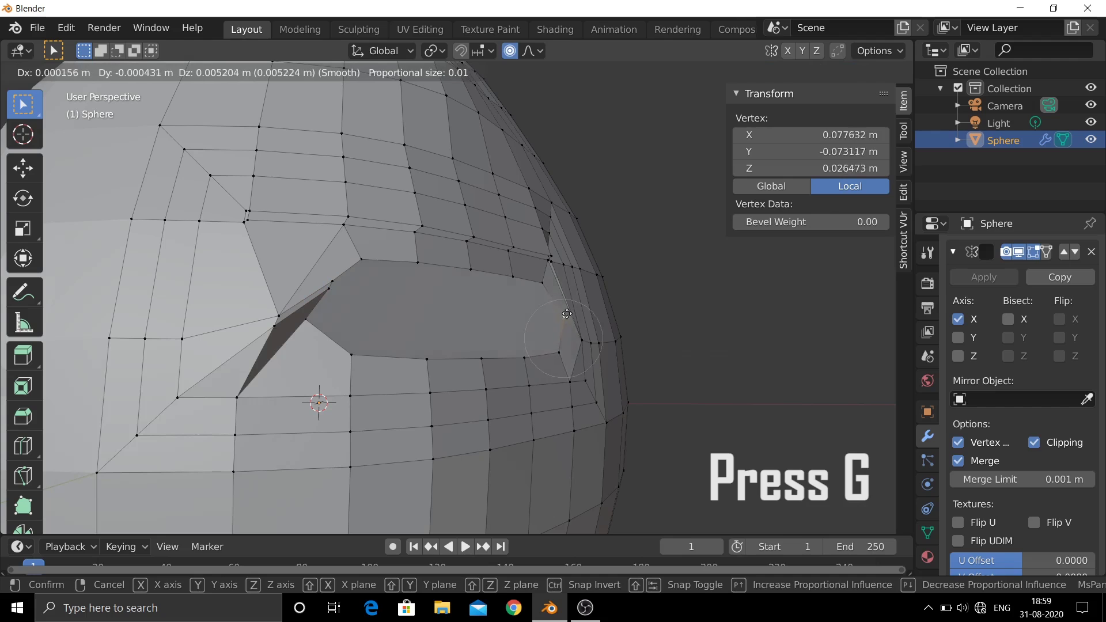
left_click(577, 330)
left_click(352, 355)
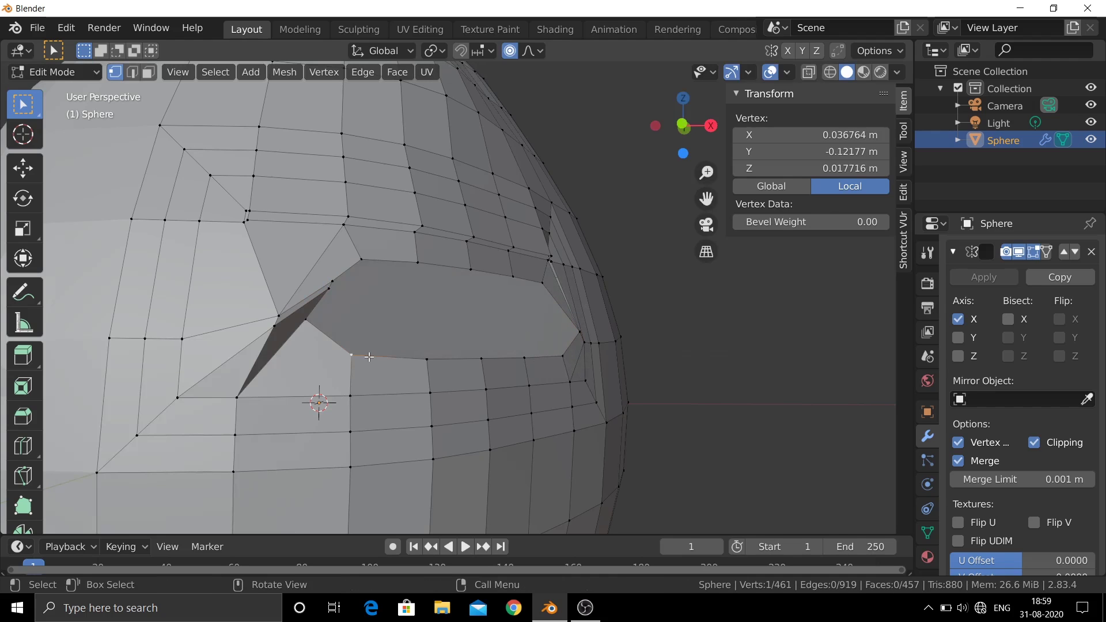
key("g")
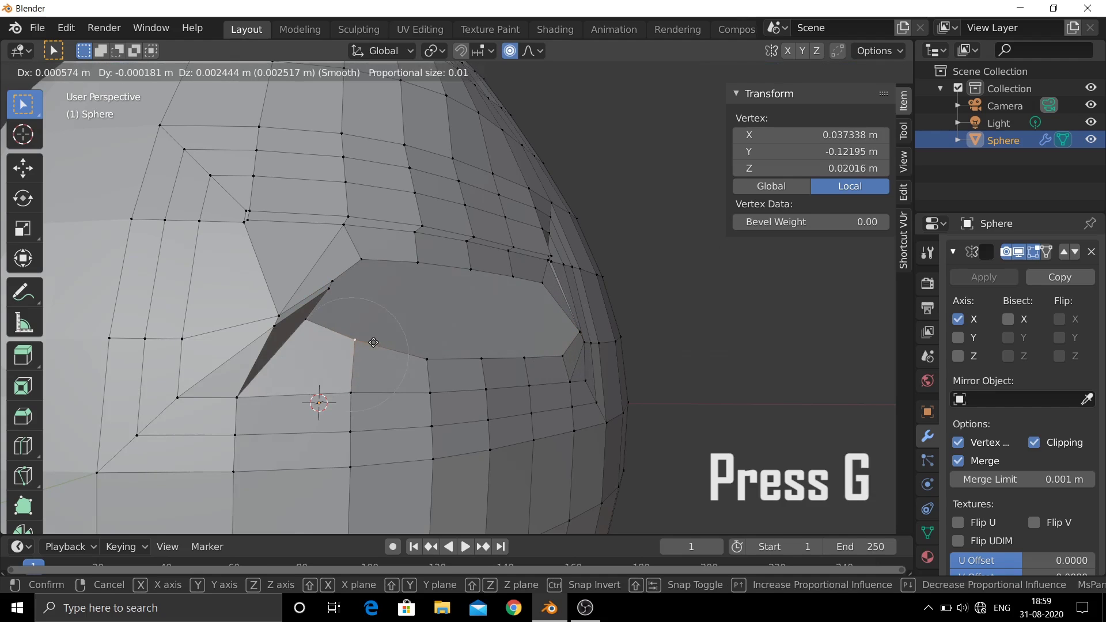
left_click(373, 342)
Step: Raise the upper rim vertices along the brow into an almond shape
key("g")
left_click(511, 353)
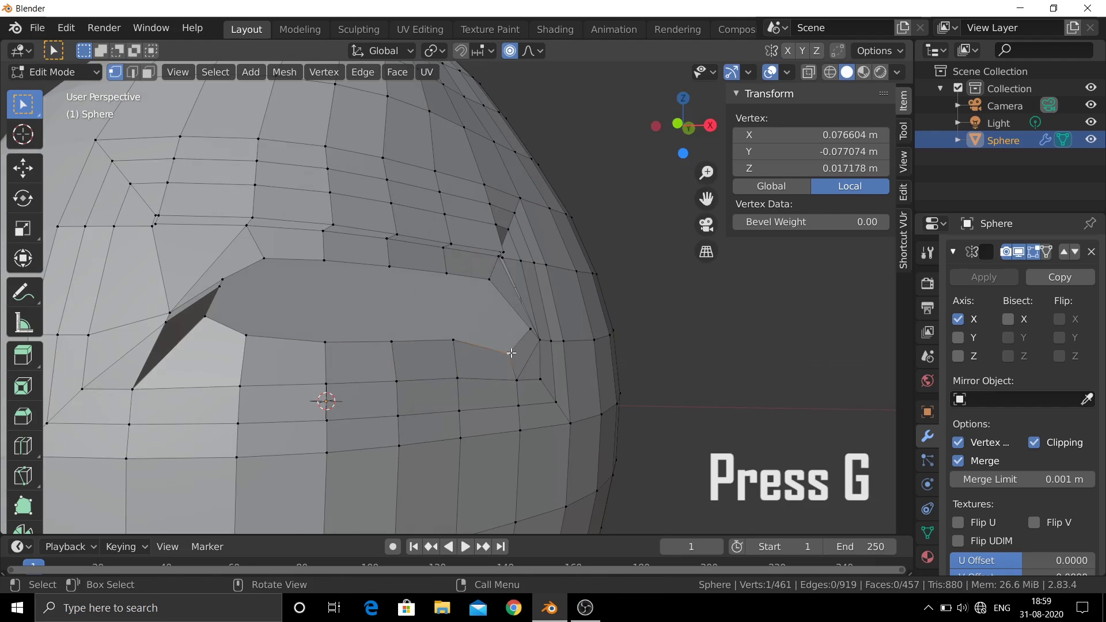
key("g")
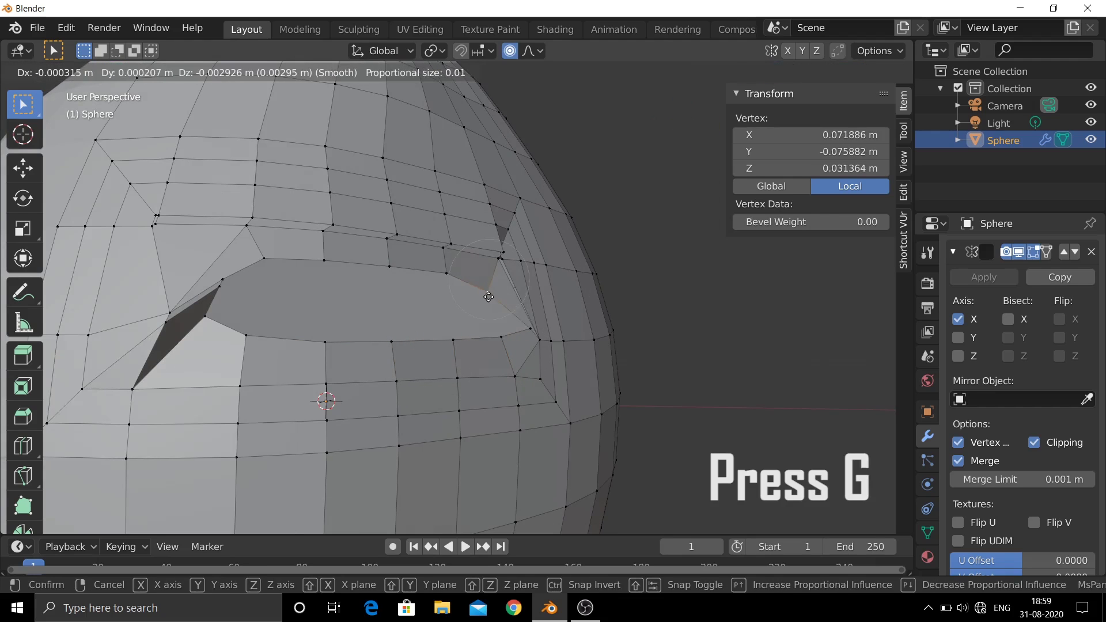
left_click(488, 297)
key("g")
left_click(444, 281)
key("g")
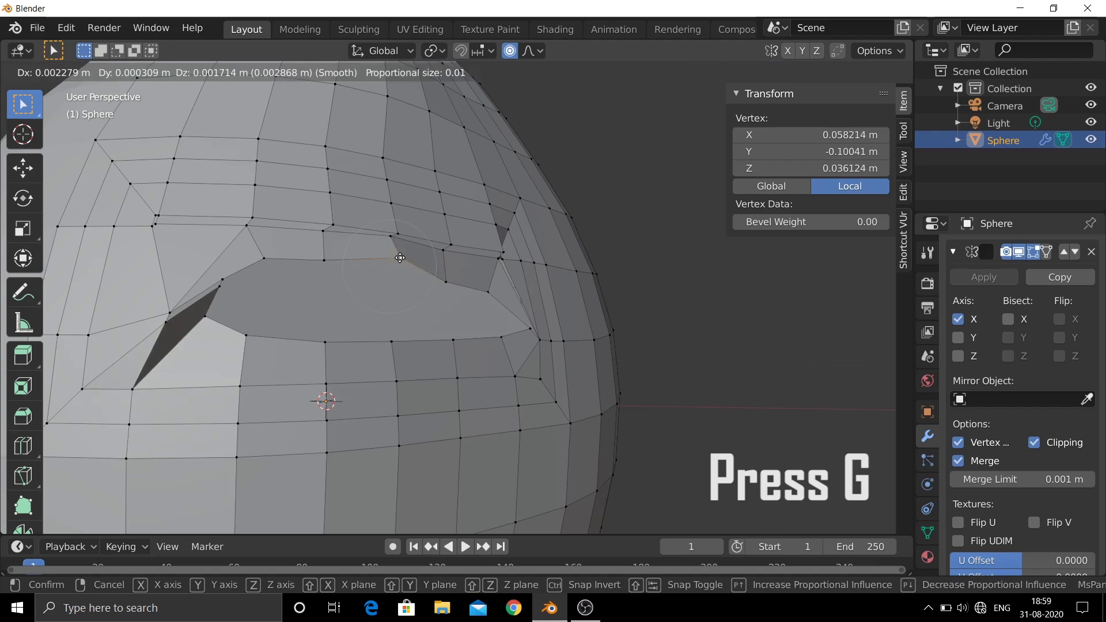
left_click(262, 261)
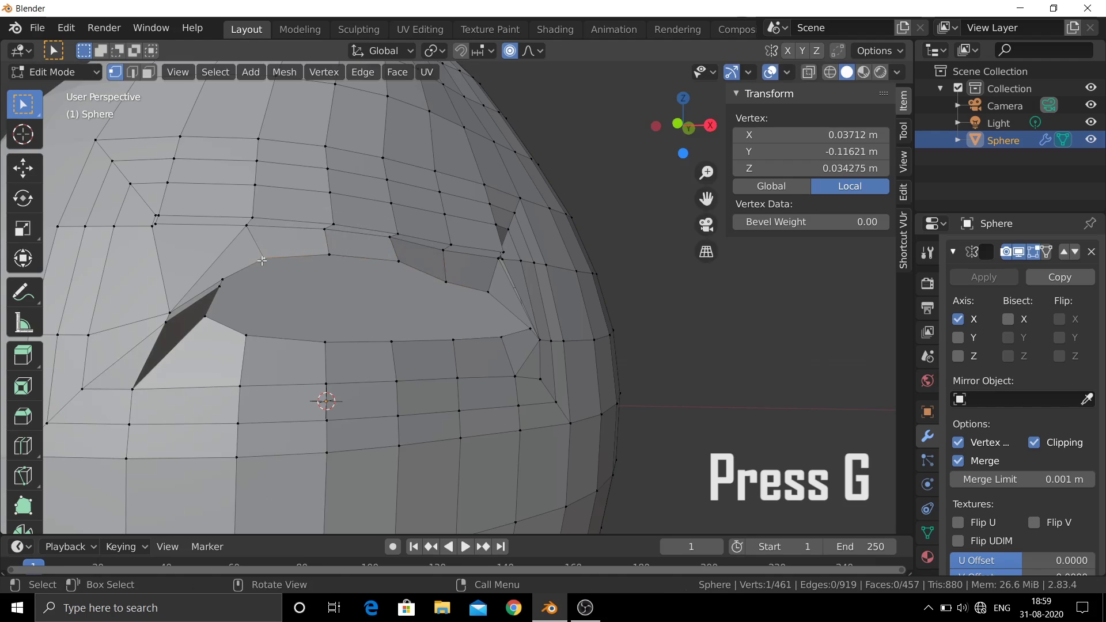
key("g")
left_click(262, 260)
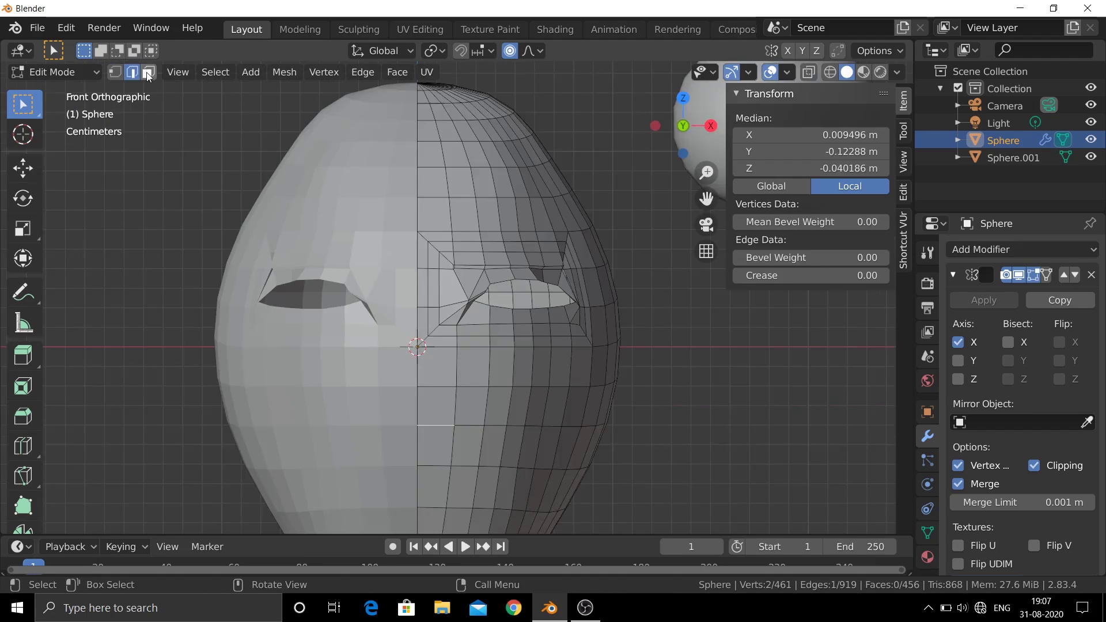
Step: Select five chin faces in face mode and inset them twice
left_click(148, 76)
scroll(436, 487, "down", 1)
left_click(437, 487)
left_click(438, 455, "shift")
left_click(461, 456, "shift")
left_click(458, 490, "shift")
left_click(482, 457, "shift")
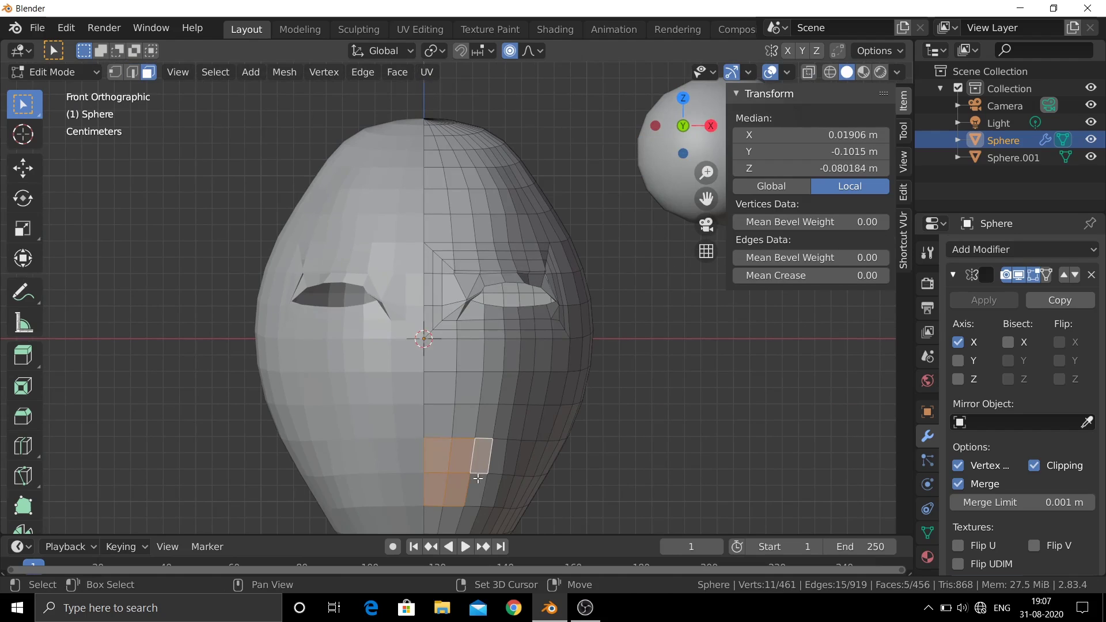
key("i")
left_click(467, 465)
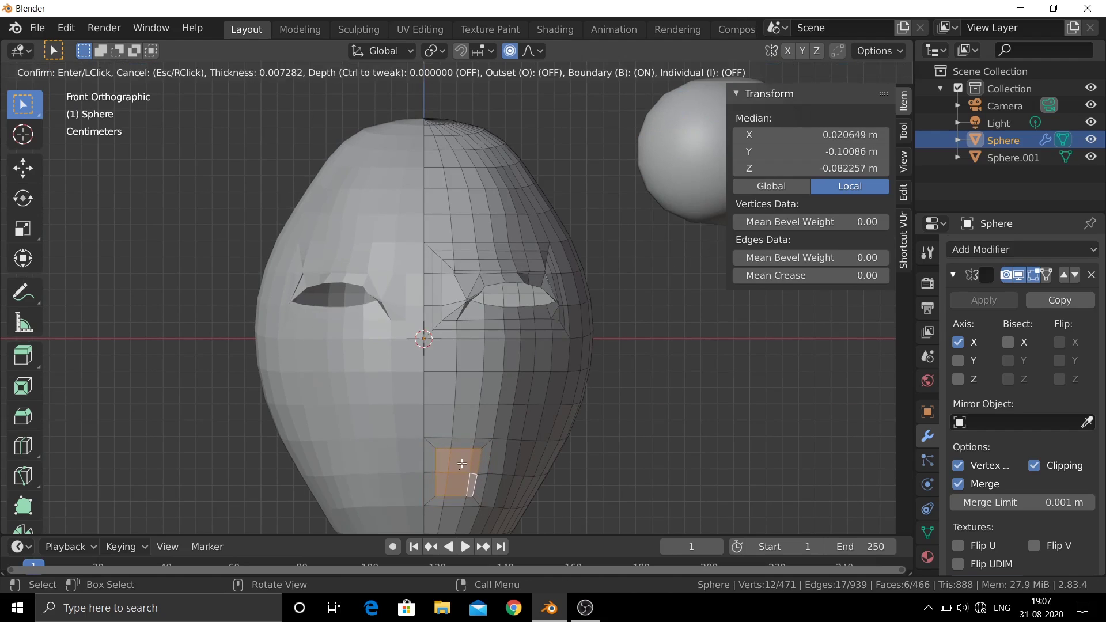
key("i")
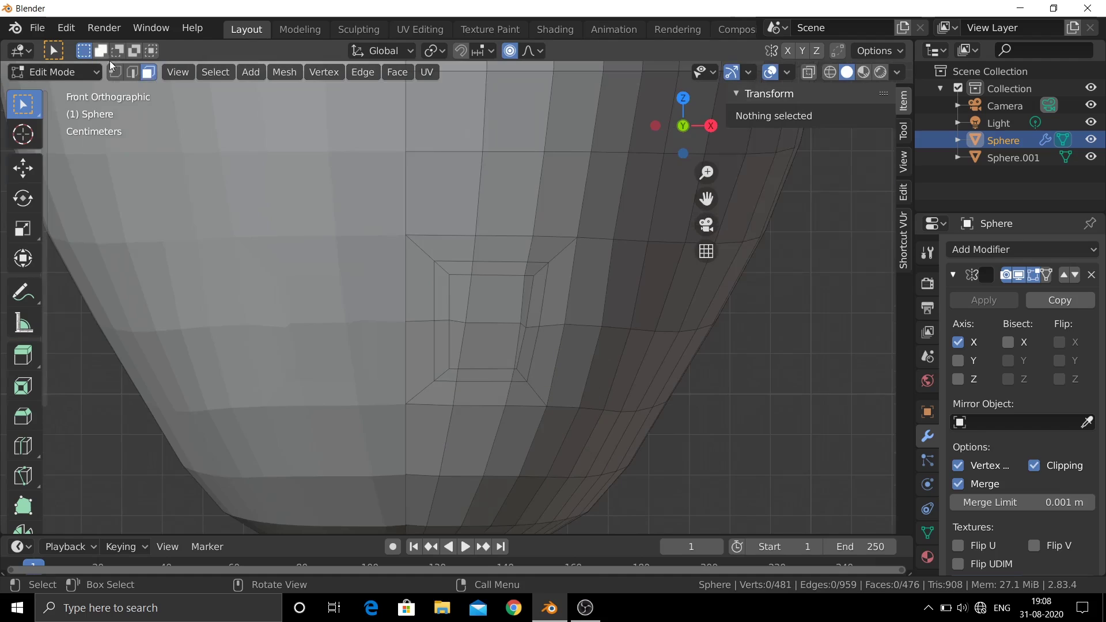
Step: Move three chin-inset vertices, placing two of them onto the centre line
left_click(436, 322)
key("g")
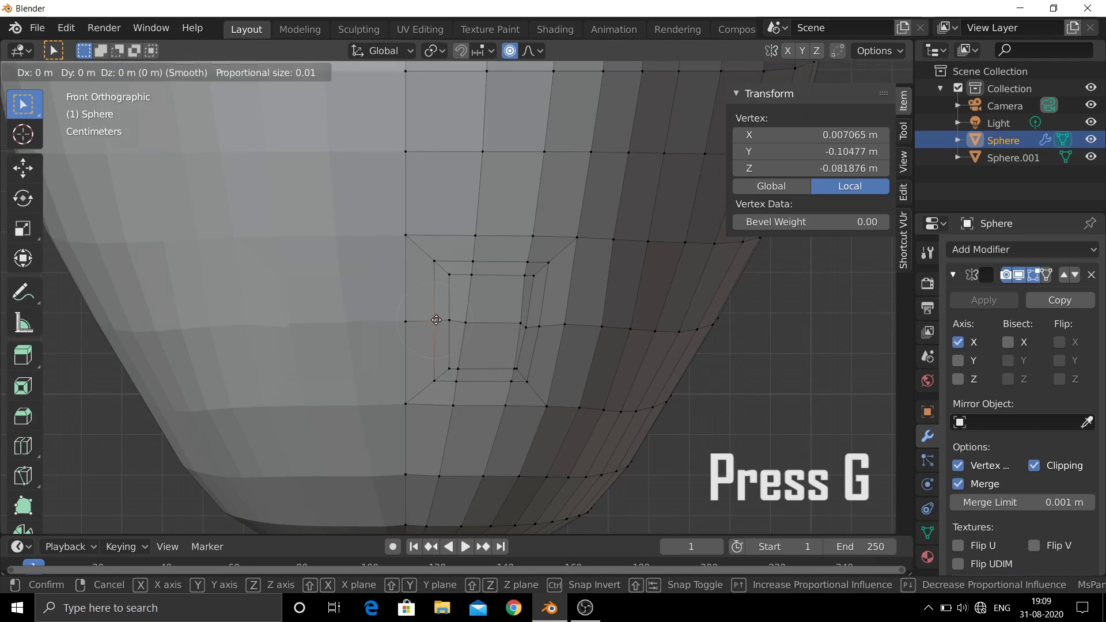
left_click(442, 291)
left_click(451, 271)
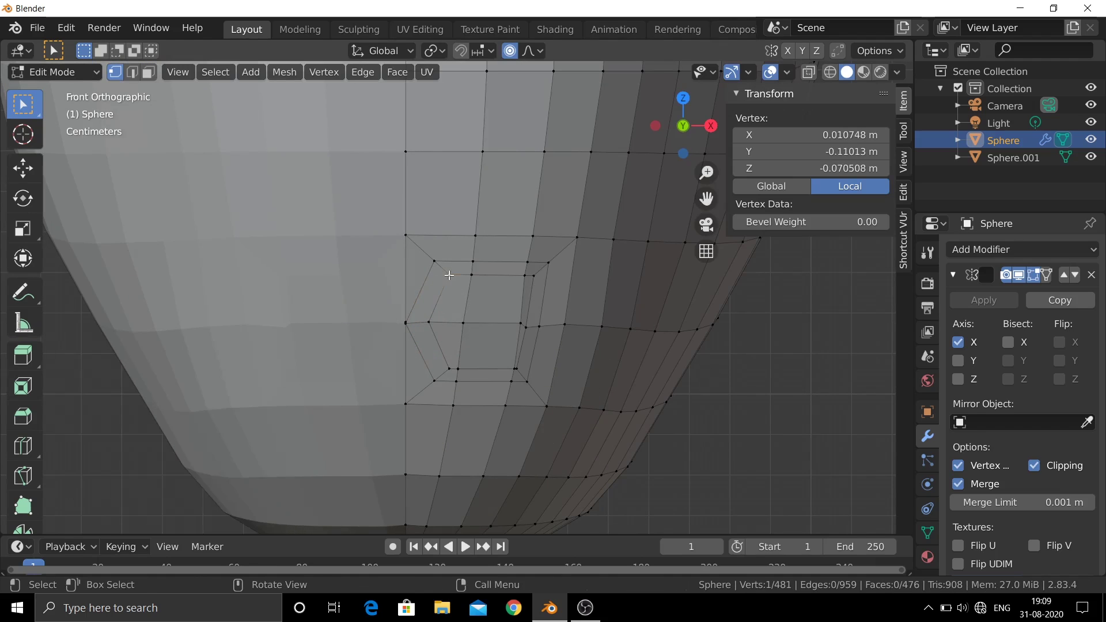
key("g")
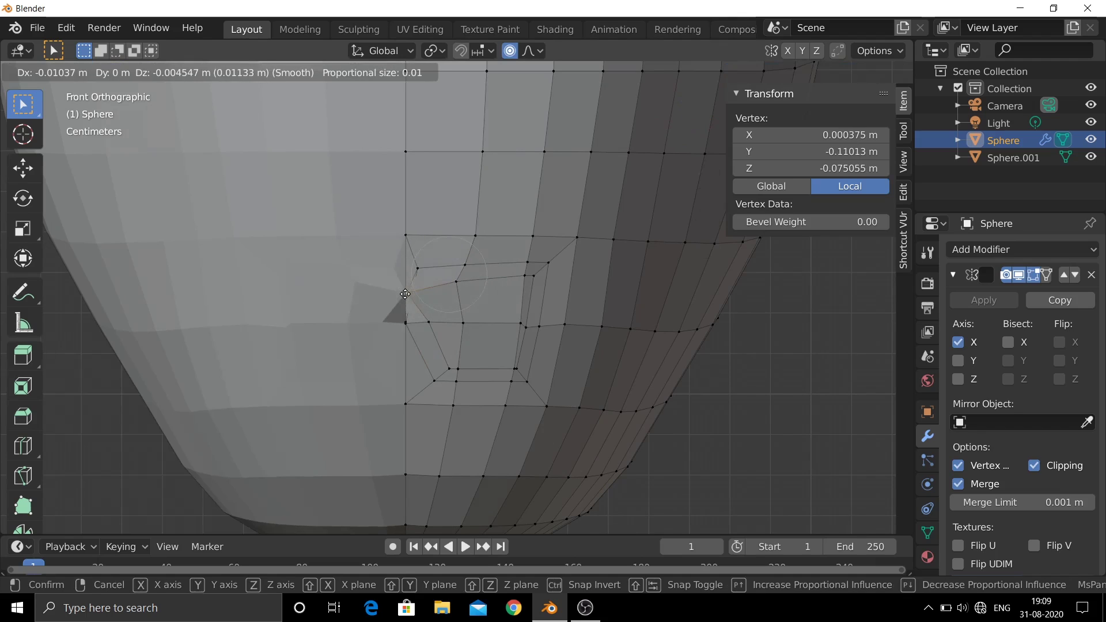
left_click(405, 294)
left_click(428, 323)
key("g")
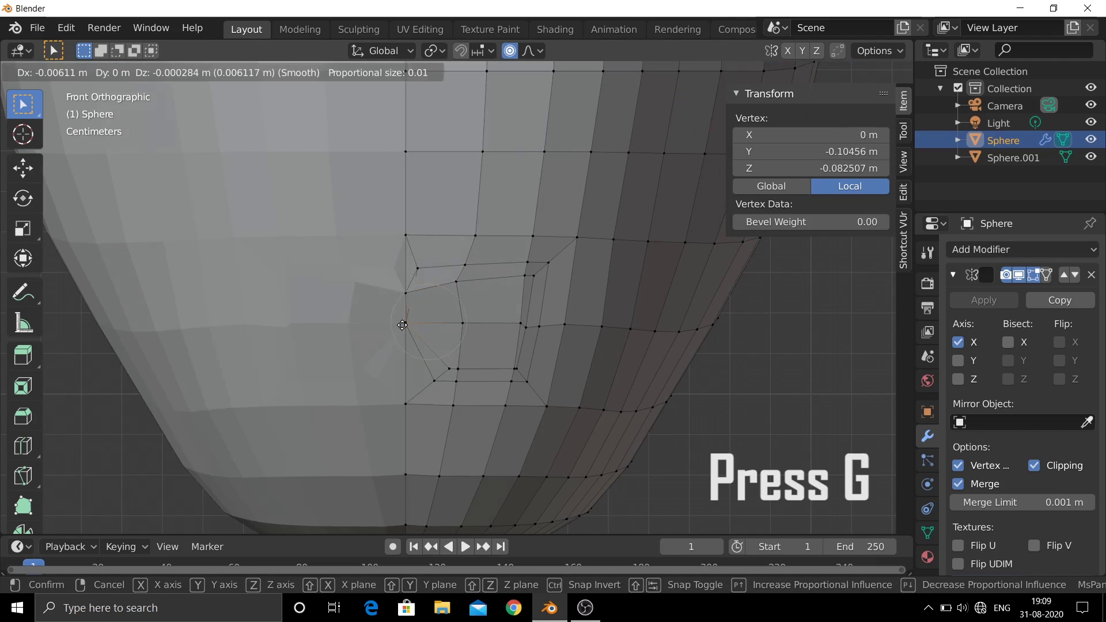
left_click(402, 325)
Step: Reposition the lower chin vertex and the chin corner vertex, checking in perspective
left_click(435, 379)
key("g")
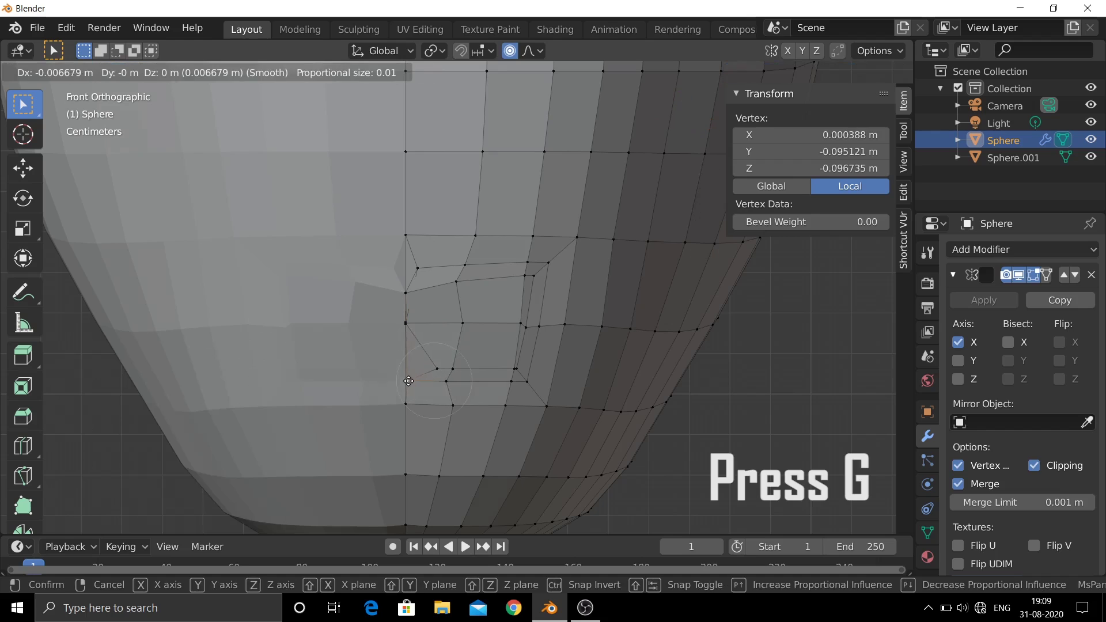
left_click(439, 375)
middle_click_drag(439, 375, 420, 405)
key("g")
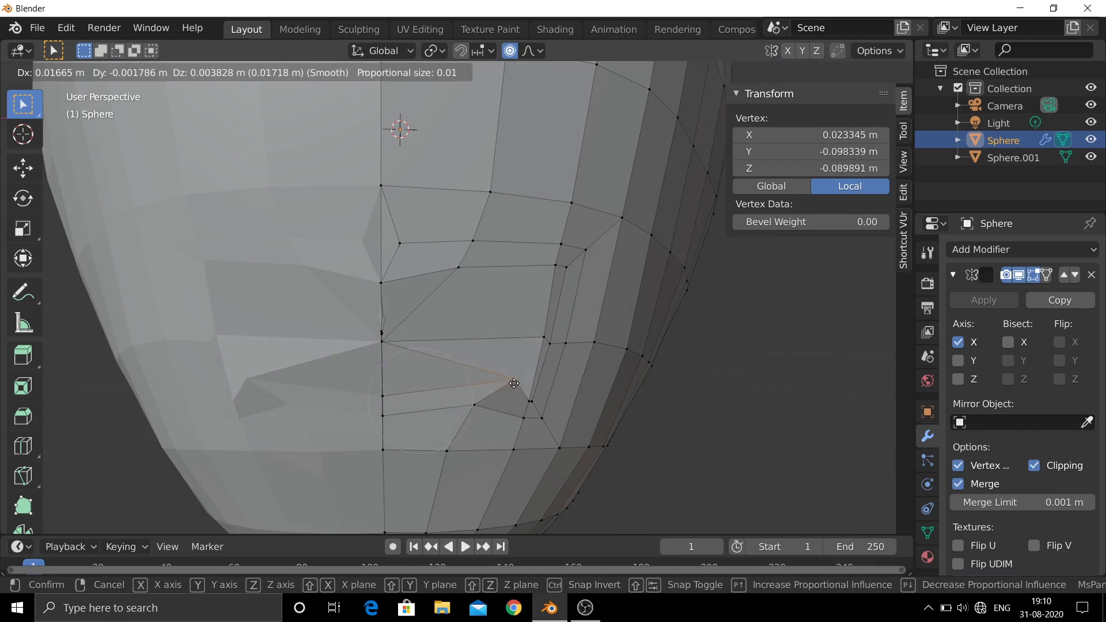
left_click(517, 409)
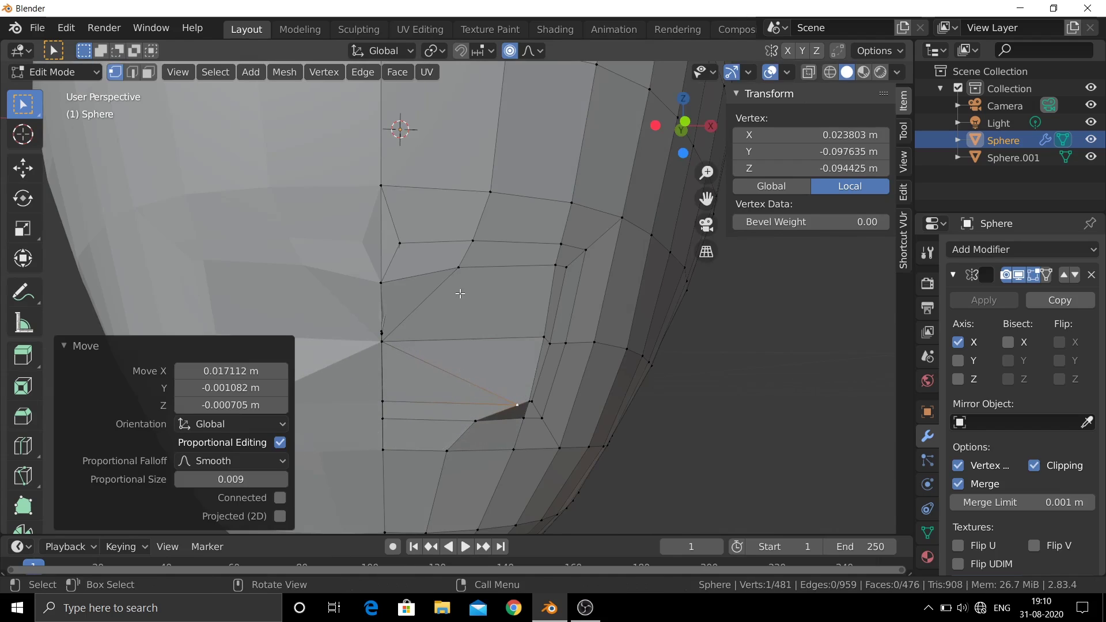
Step: Pull two vertices on the edge of the lips into new positions
left_click(459, 270)
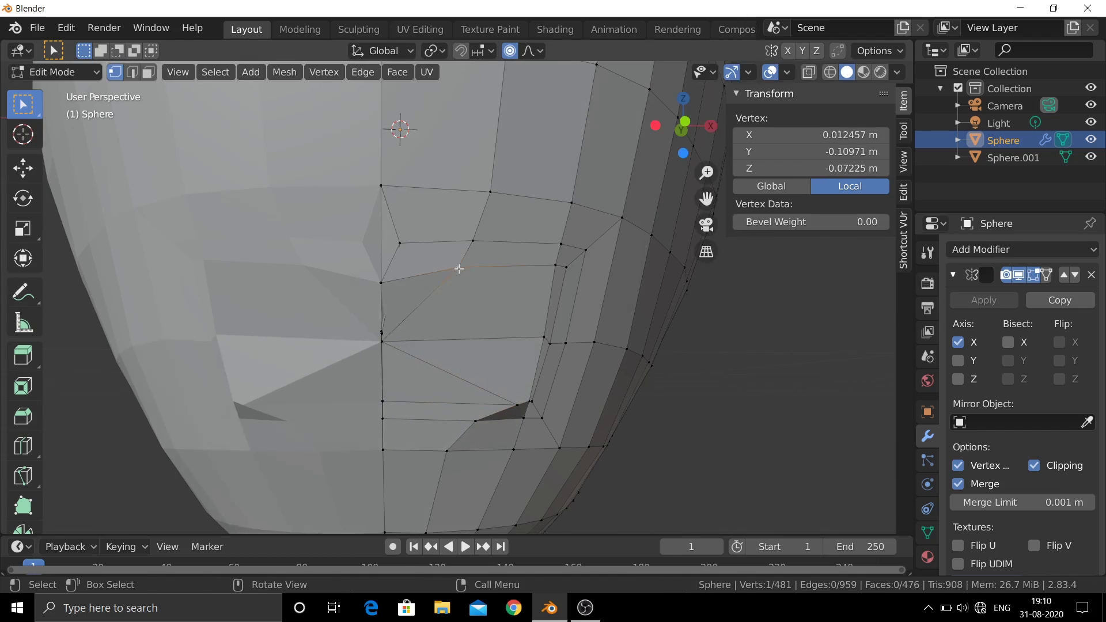
key("g")
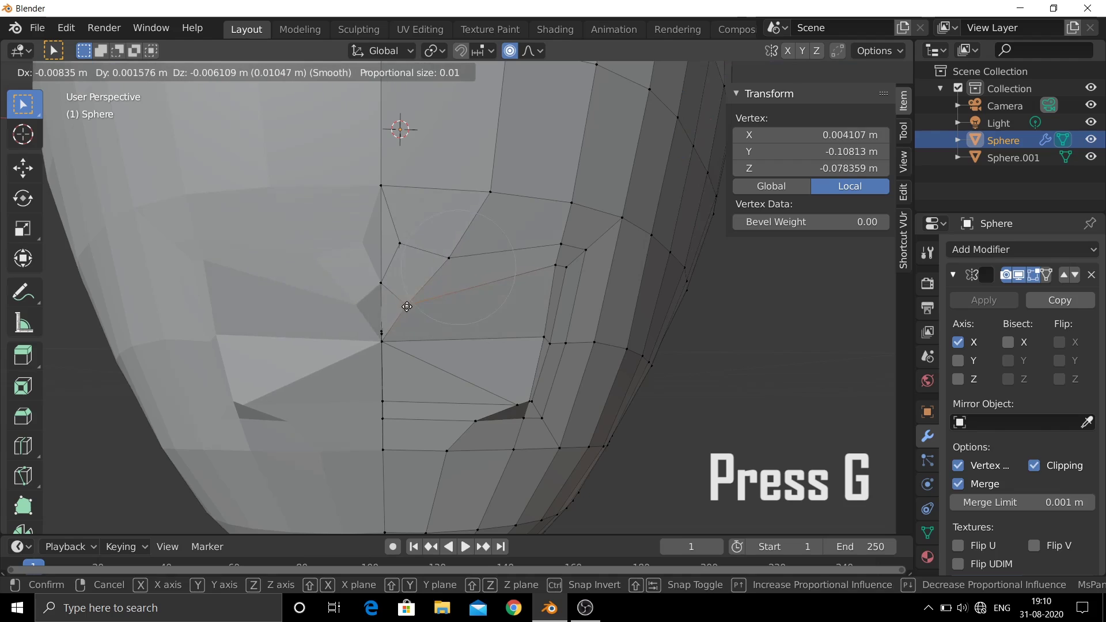
left_click(412, 305)
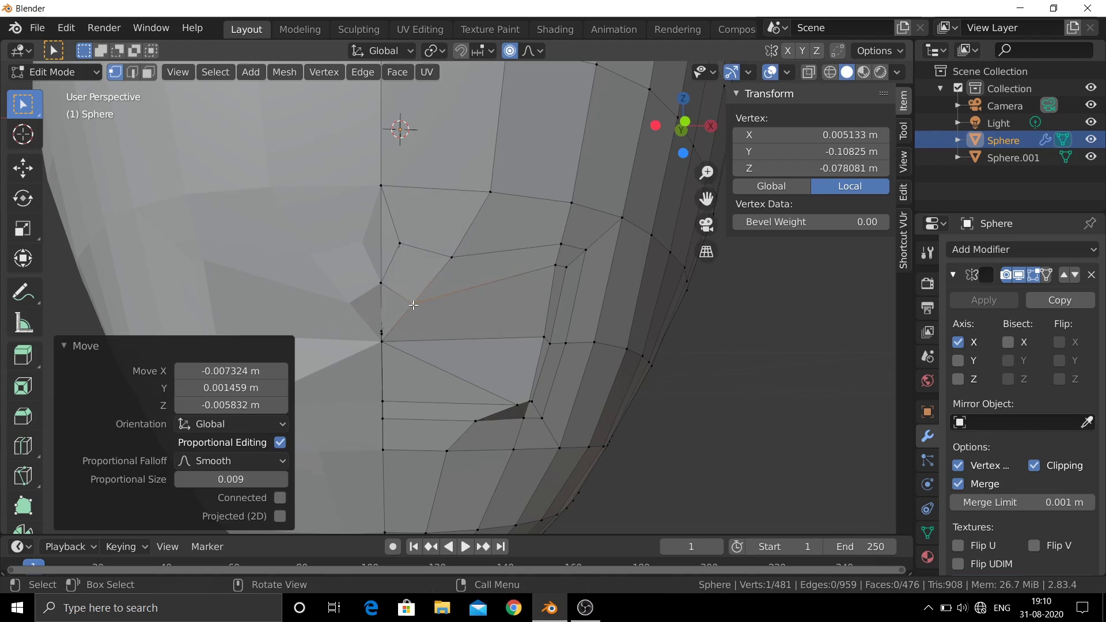
left_click(554, 264)
key("g")
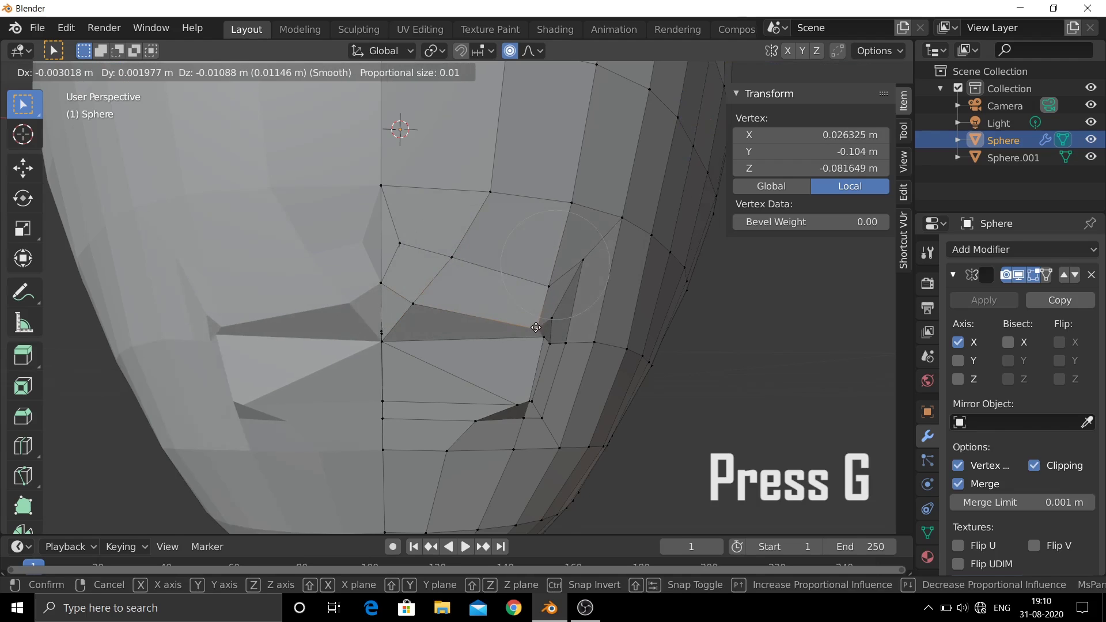
left_click(536, 328)
Step: Adjust the centre lip vertex and a lower-lip vertex
left_click(383, 335)
key("g")
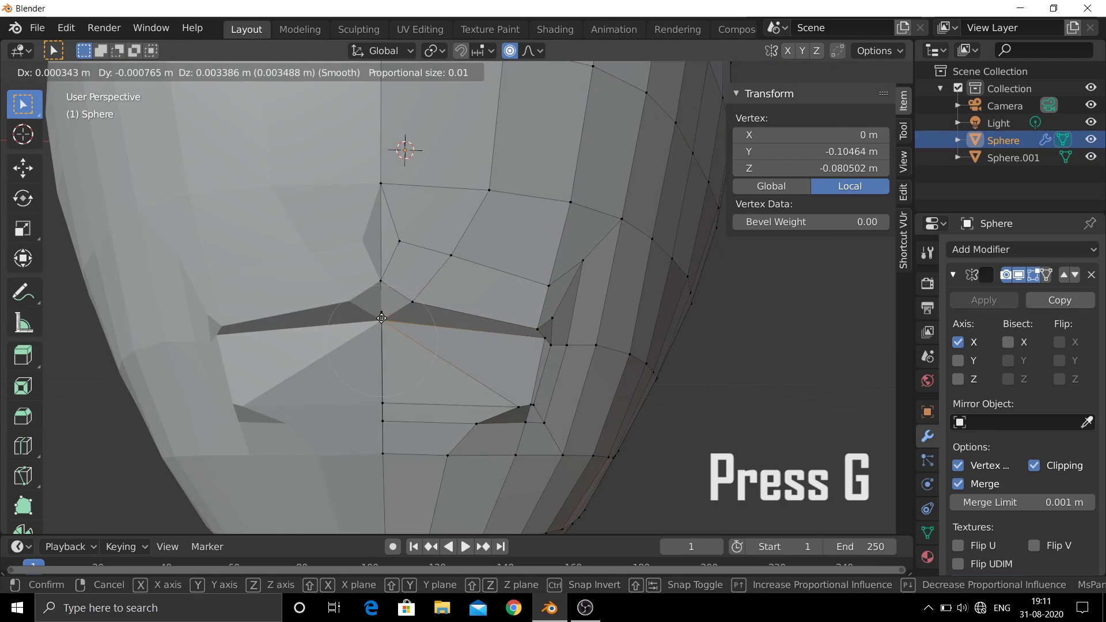
left_click(382, 315)
left_click(518, 407)
key("g")
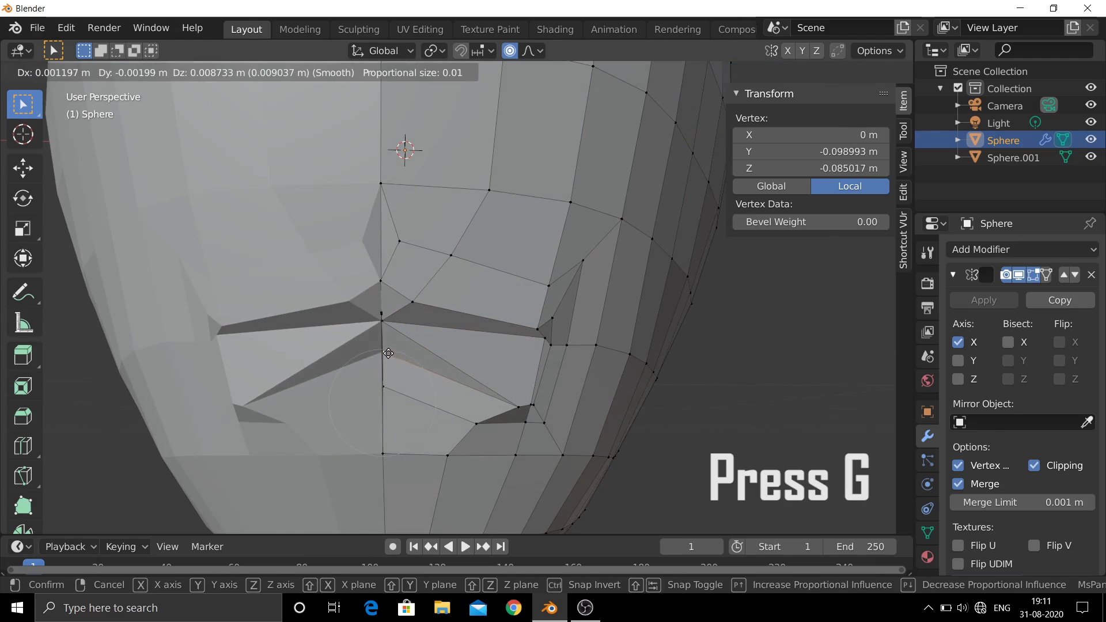
left_click(519, 406)
Step: Finish the last lower-lip adjustment and return to front view
key("g")
left_click(518, 403)
key("KP_1")
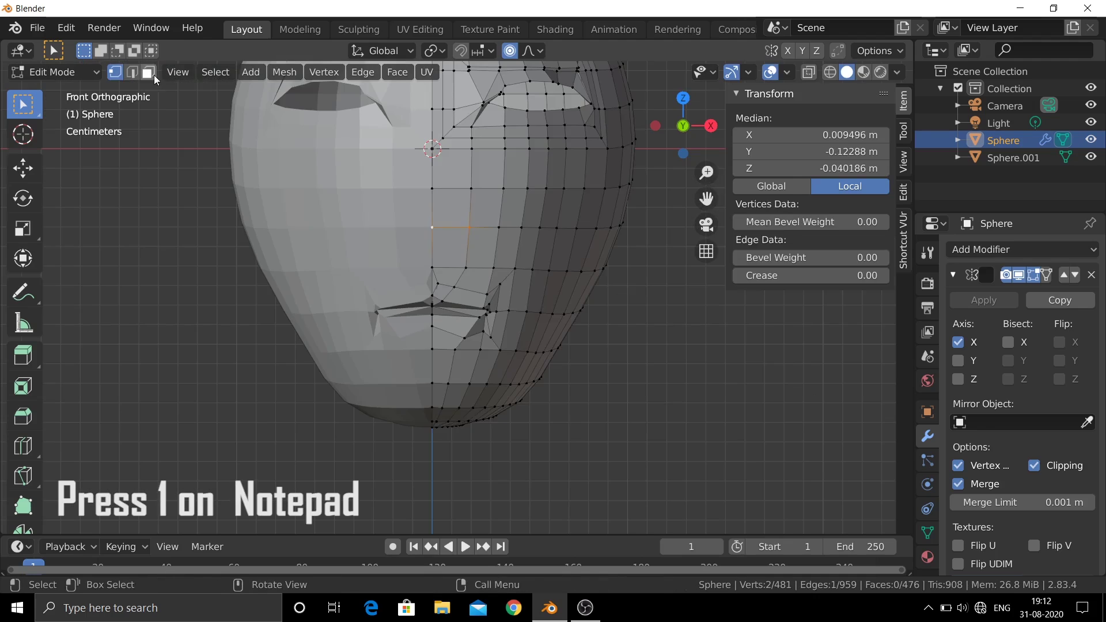
key("3")
Step: Select two faces above the mouth and pull them forward along Y in side view
left_click(445, 193)
left_click(444, 239, "shift")
key("KP_3")
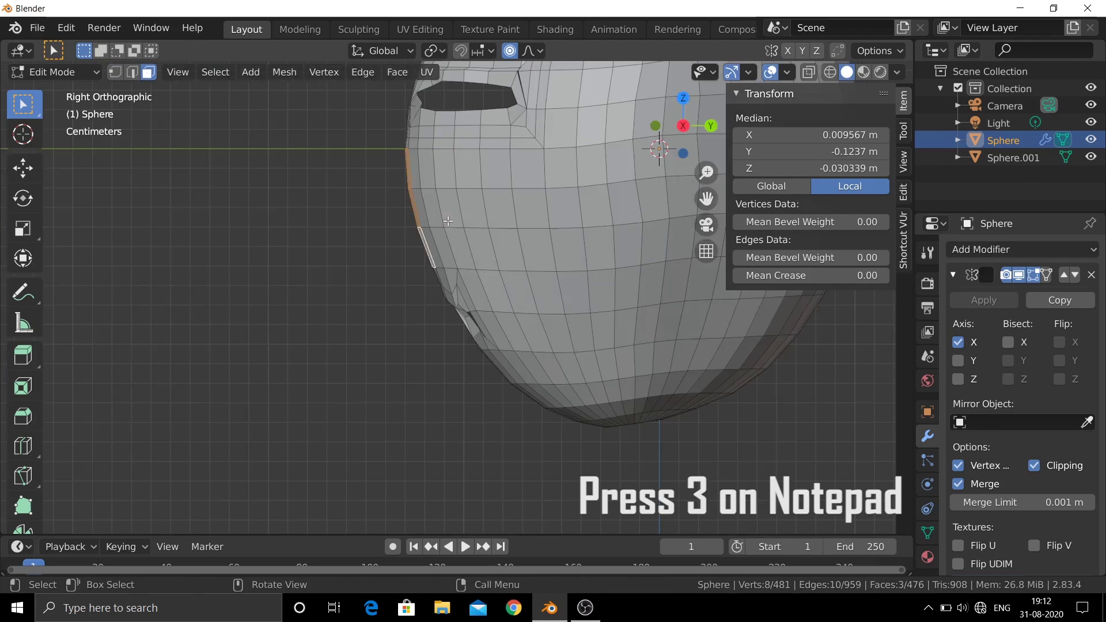
key("g")
key("y")
left_click(435, 220)
Step: Select two more nose faces and push them forward along Y
mouse_move(435, 220)
middle_mouse_down()
mouse_move(518, 266)
mouse_move(605, 259)
middle_mouse_up()
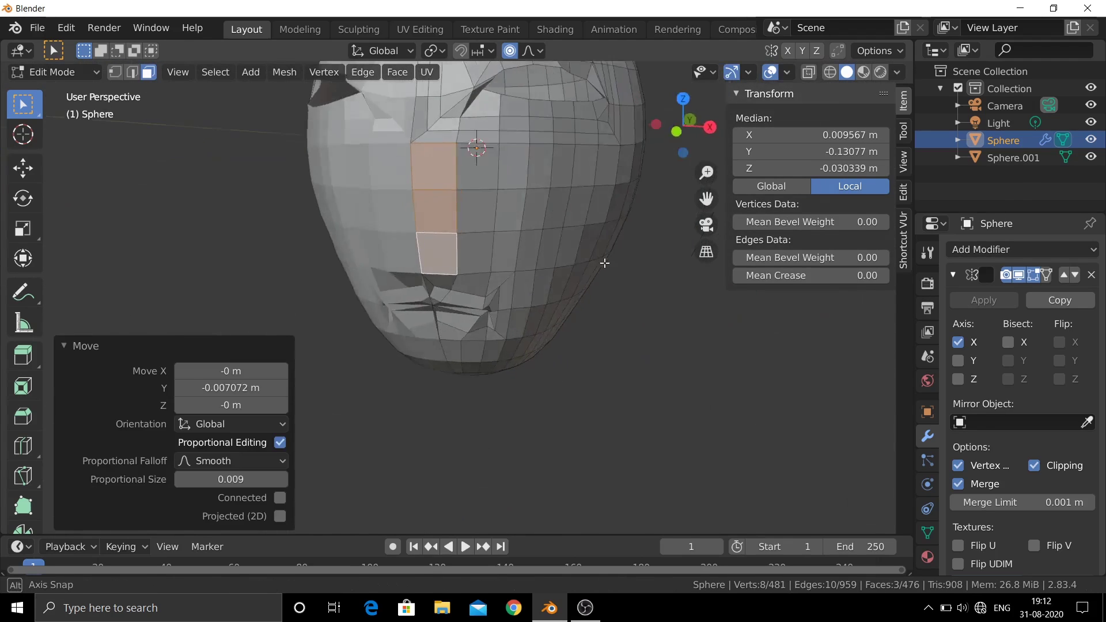
left_click(425, 257)
left_click(418, 211, "shift")
key("KP_3")
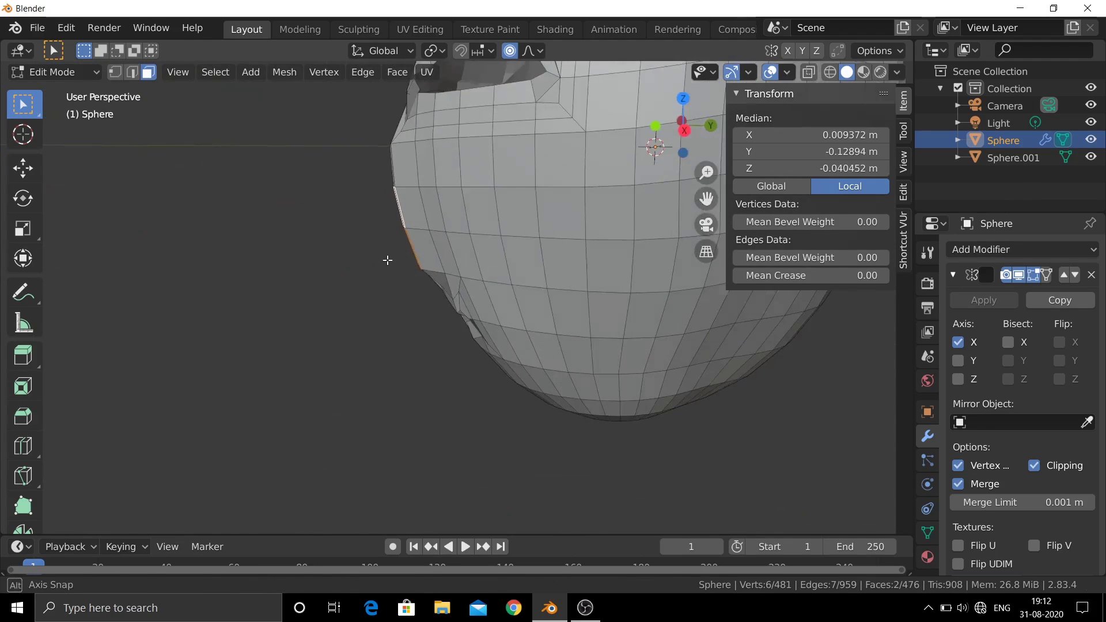
key("g")
key("y")
left_click(425, 259)
Step: Pull the nose-tip face further forward along Y to make the point
middle_click_drag(424, 258, 427, 253)
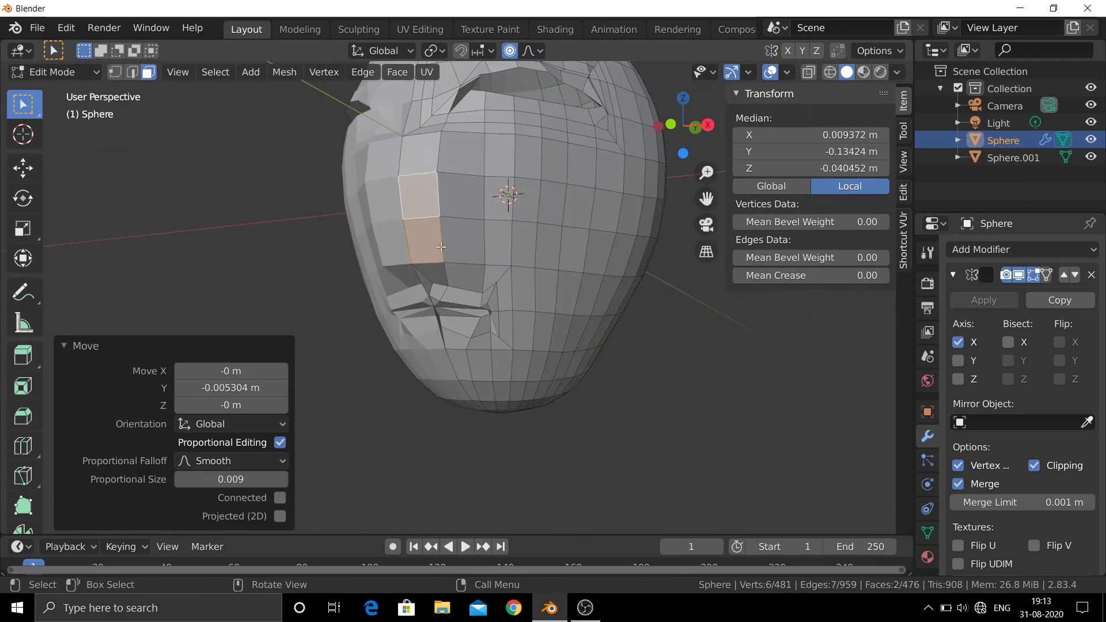
left_click(427, 252)
key("KP_3")
key("g")
key("y")
left_click(271, 277)
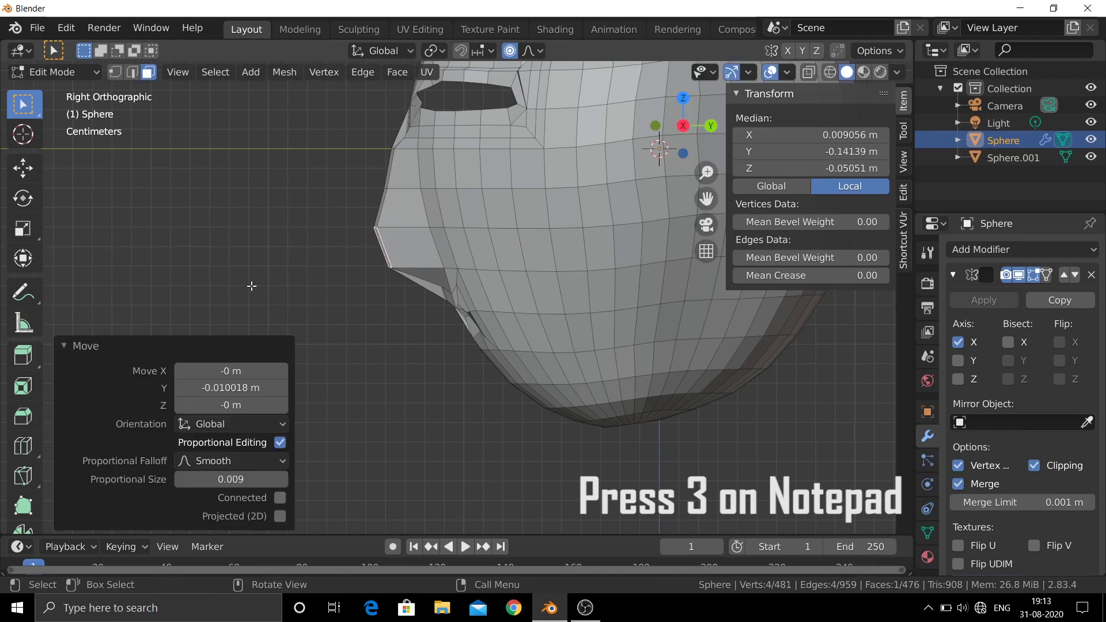
Step: Show the mesh as see-through wireframe and clear the selection
key("alt+a")
scroll(473, 340, "down", 3)
key("shift+z")
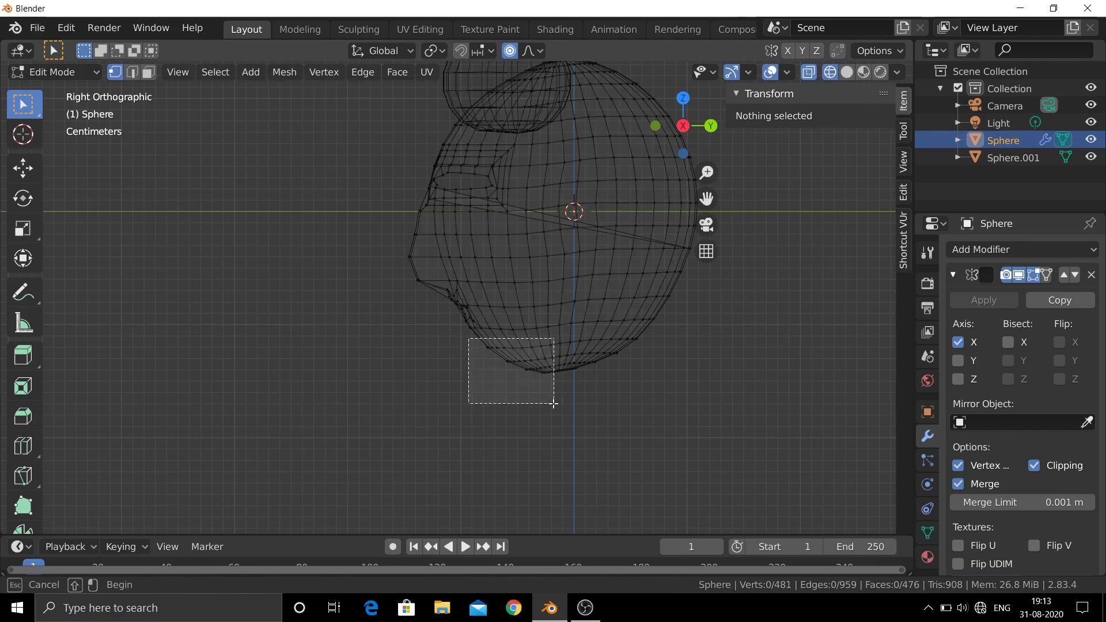
Step: Box-select the bottom chin vertices and move them forward
left_click_drag(468, 339, 555, 405)
key("g")
key("y")
left_click(512, 360)
key("g")
key("z")
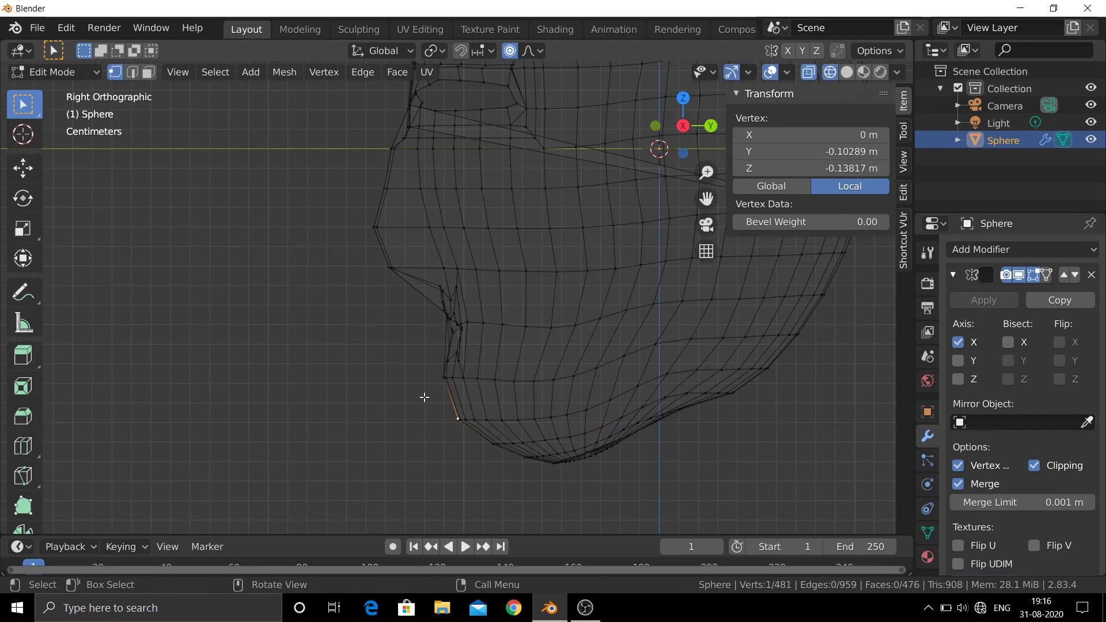
Step: Bring the chin-tip vertices forward along Y, then check from the front
left_click_drag(424, 396, 517, 480)
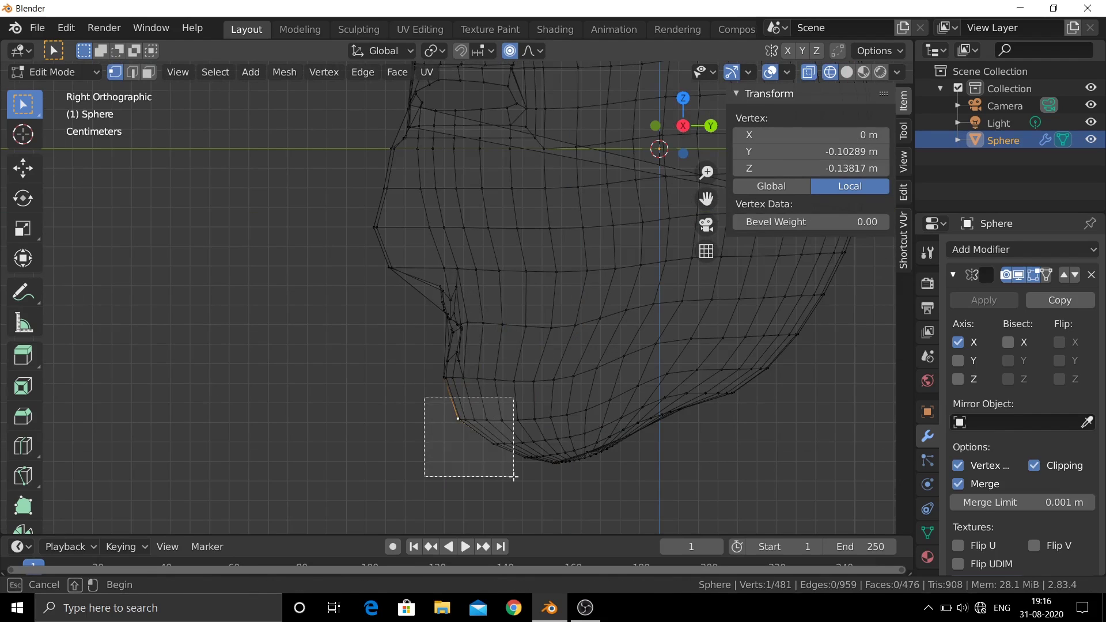
key("g")
key("y")
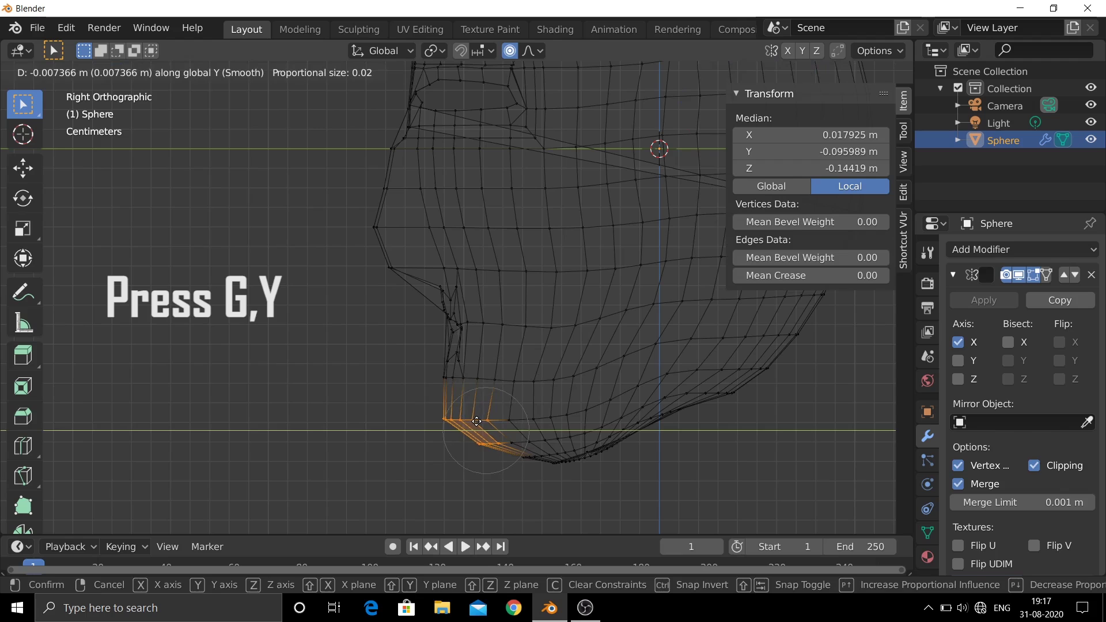
left_click(478, 422)
middle_click_drag(478, 422, 637, 449)
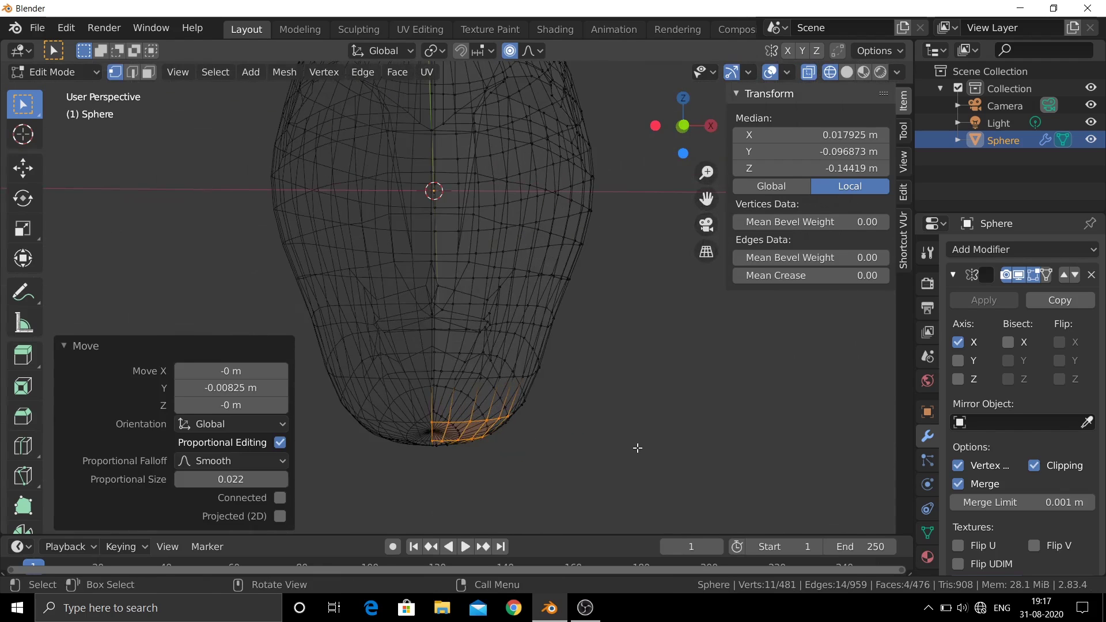
key("KP_1")
key("alt+a")
Step: Widen the lower right cheek by sliding its vertices outward along X
left_click_drag(547, 332, 497, 302)
key("g")
key("x")
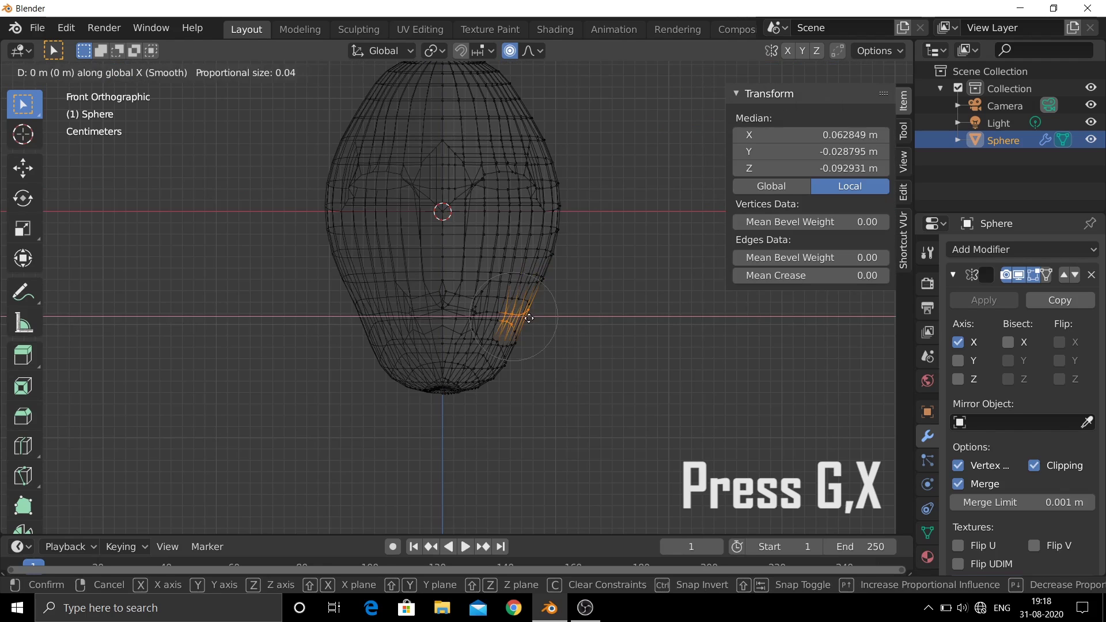
scroll(532, 318, "down", 2)
scroll(536, 318, "down", 2)
scroll(540, 319, "down", 1)
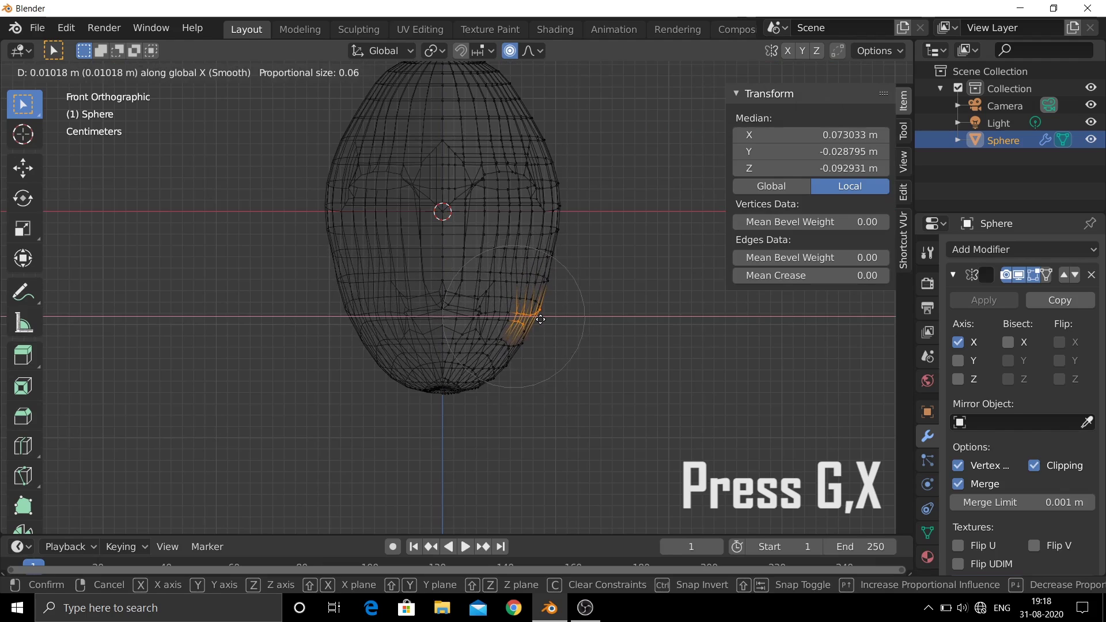
scroll(540, 319, "up", 2)
left_click(547, 340)
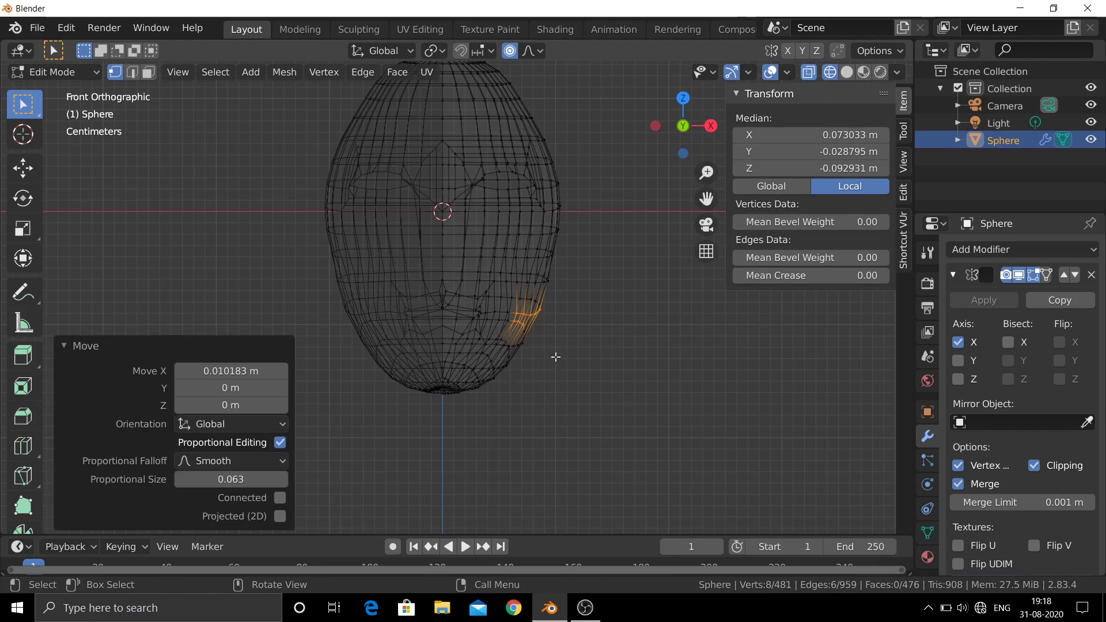
key("alt+a")
Step: Push the right cheek vertices outward along X in two passes
mouse_move(576, 337)
left_mouse_down()
mouse_move(525, 263)
mouse_move(523, 236)
left_mouse_up()
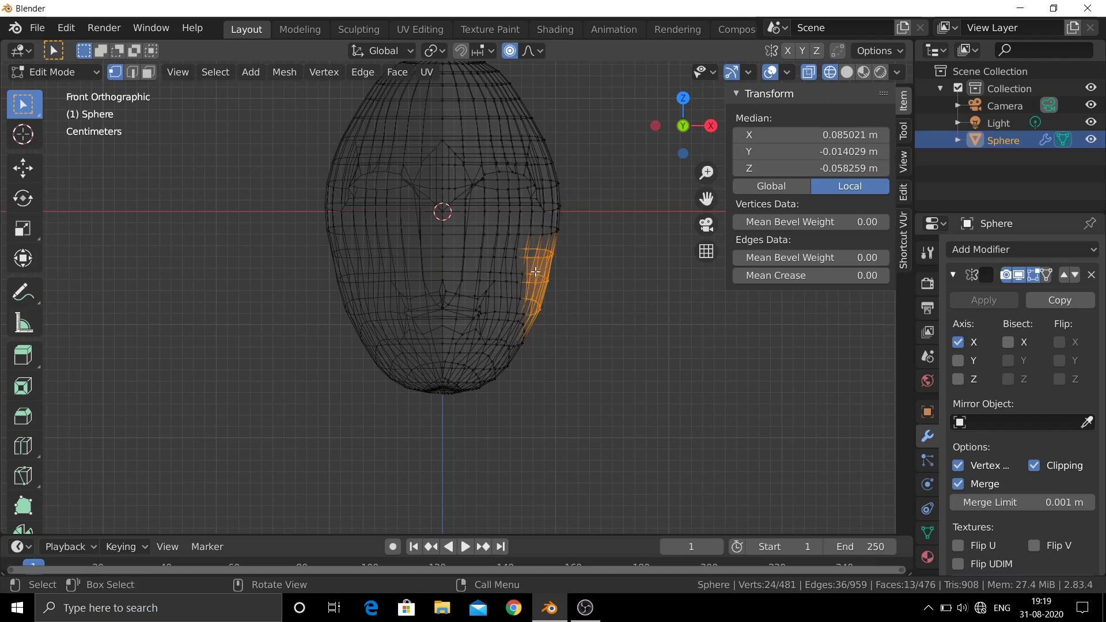
key("g")
key("x")
left_click(553, 277)
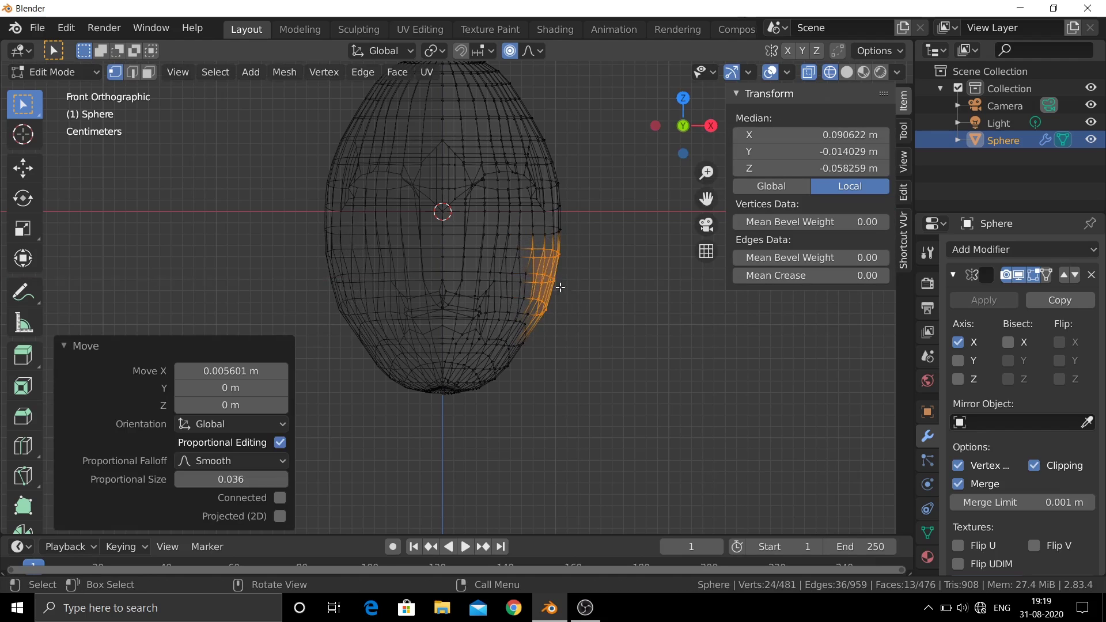
left_click(573, 326)
left_click_drag(556, 323, 533, 285)
key("g")
key("x")
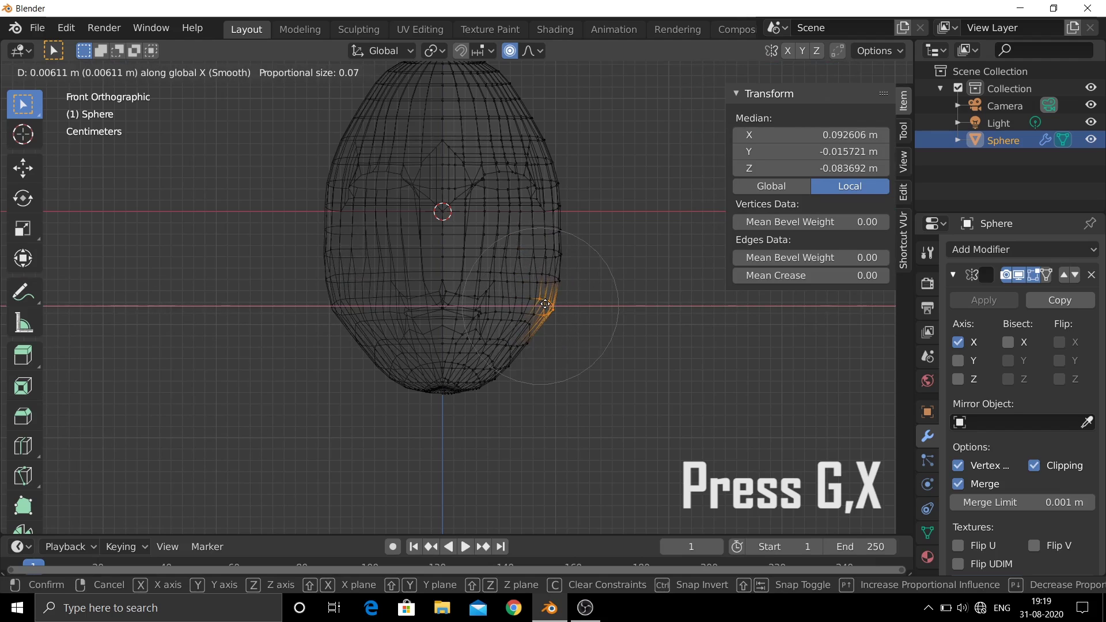
left_click(541, 303)
scroll(518, 241, "down", 2)
key("alt+a")
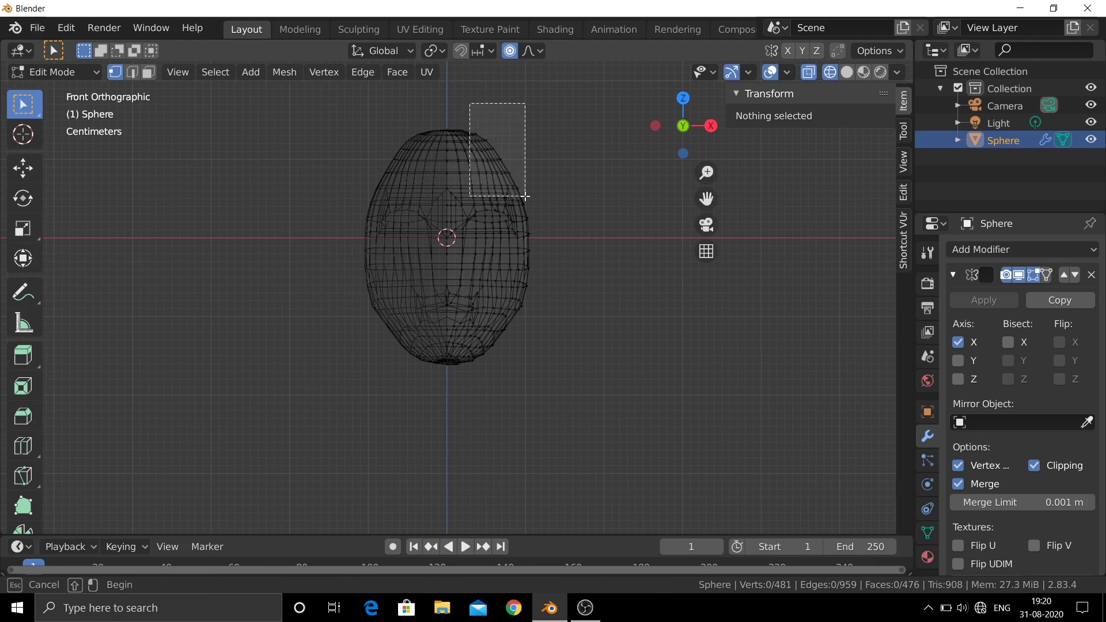
Step: Widen the upper right part of the skull
left_click_drag(469, 99, 516, 182)
scroll(522, 183, "up", 1)
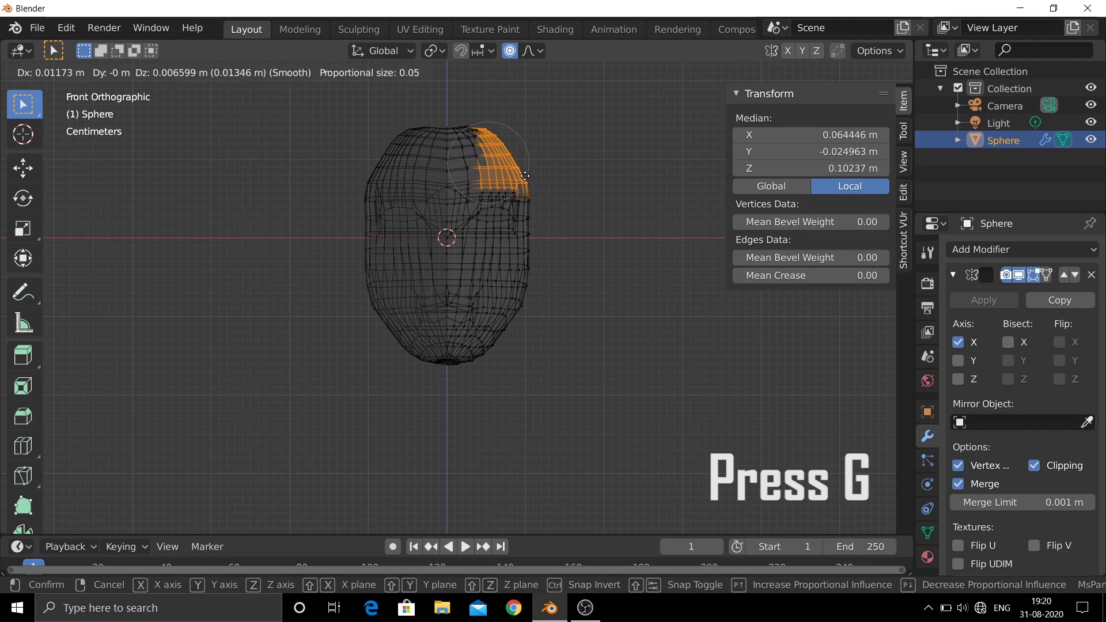
left_click(542, 183)
left_click(552, 188)
Step: Widen the right side of the head along X, starting a second sideways move
left_click_drag(552, 188, 521, 261)
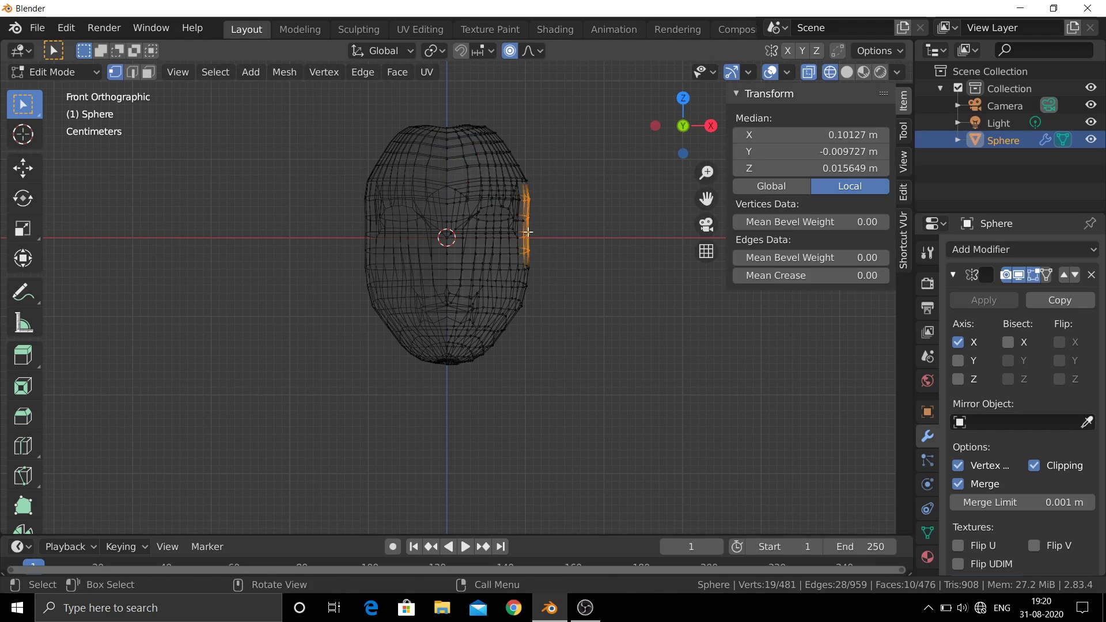
key("g")
key("x")
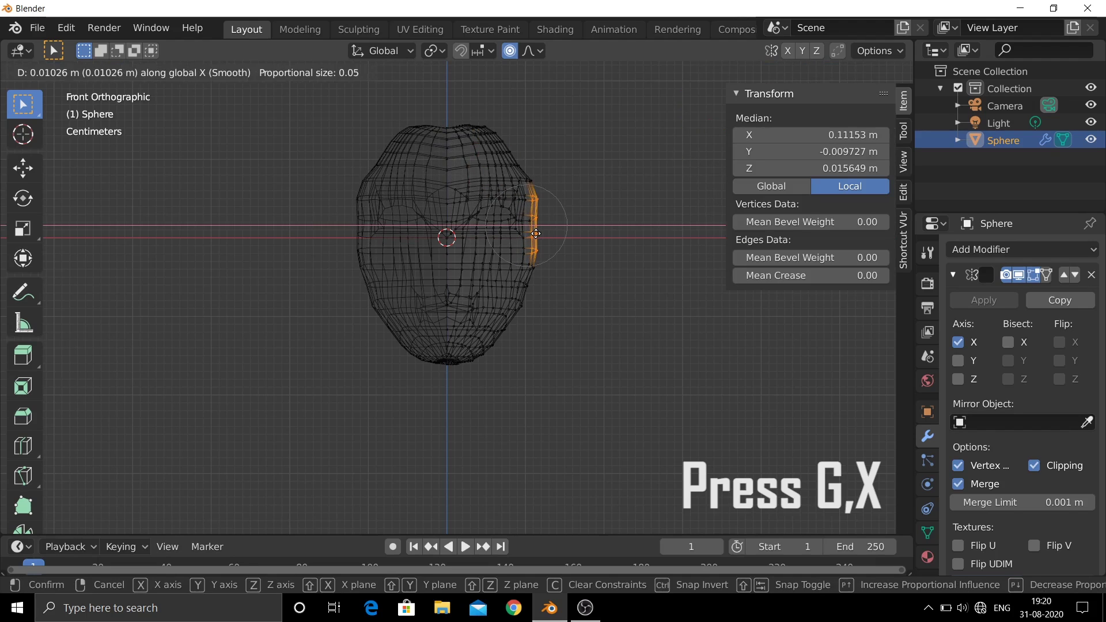
left_click(579, 295)
key("g")
key("x")
scroll(544, 226, "down", 5)
scroll(543, 227, "down", 2)
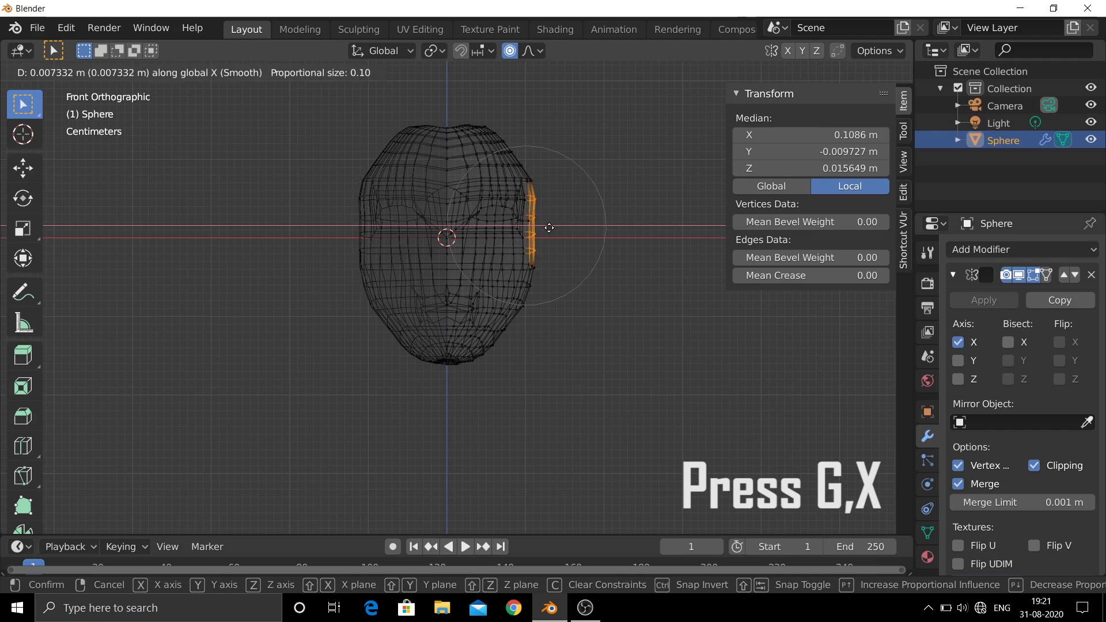
Step: Set the widened head side, clear the selection and return to front solid view
left_click(550, 230)
key("alt+a")
scroll(550, 230, "up", 2)
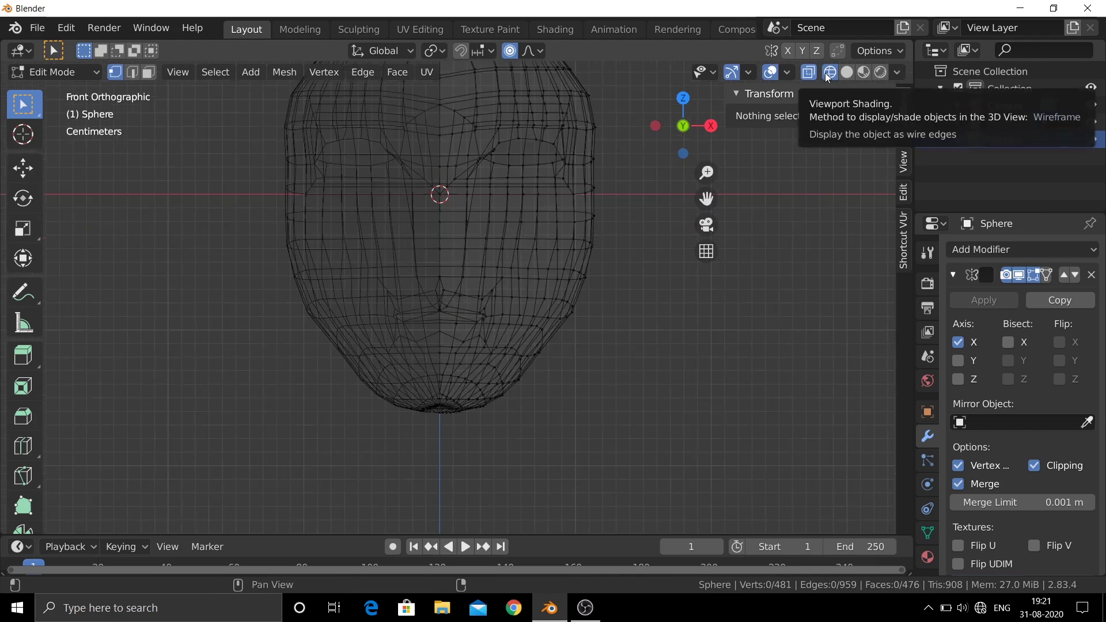
key("KP_6")
key("KP_1")
left_click(846, 71)
key("b")
Step: Slide the right chin vertices and two bottom chin vertices sideways along X
left_click_drag(446, 348, 501, 392)
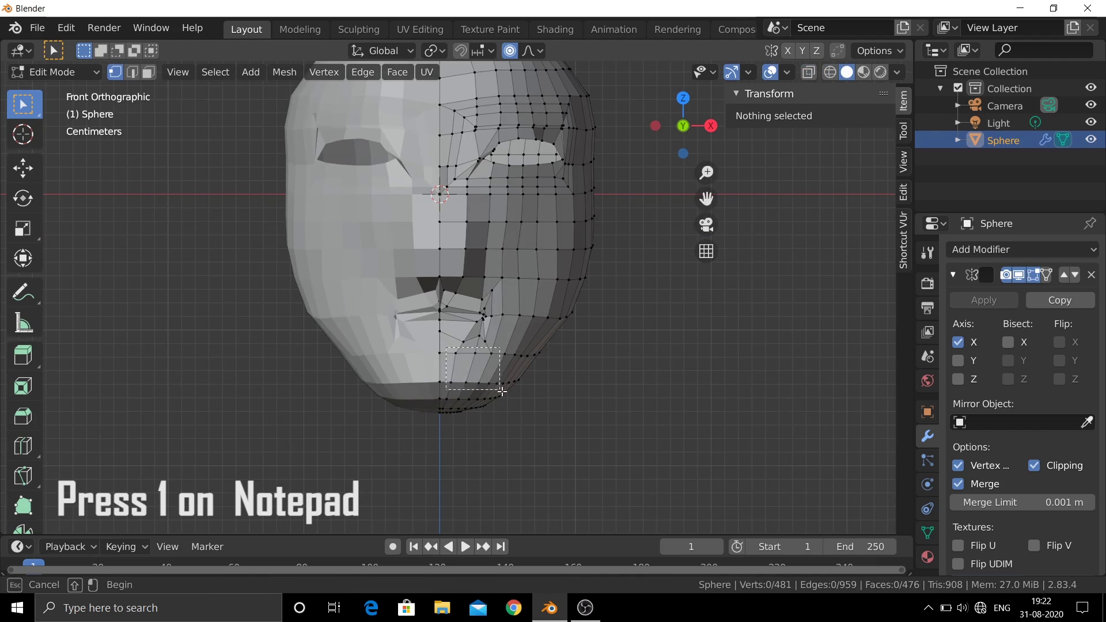
key("g")
key("x")
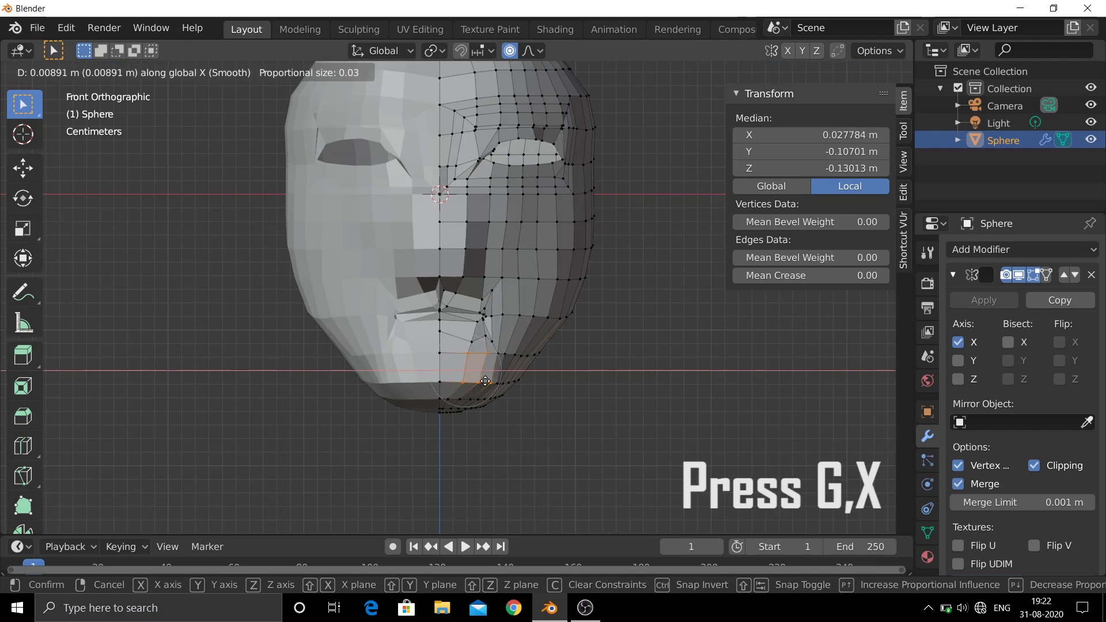
left_click(485, 381)
left_click(450, 401)
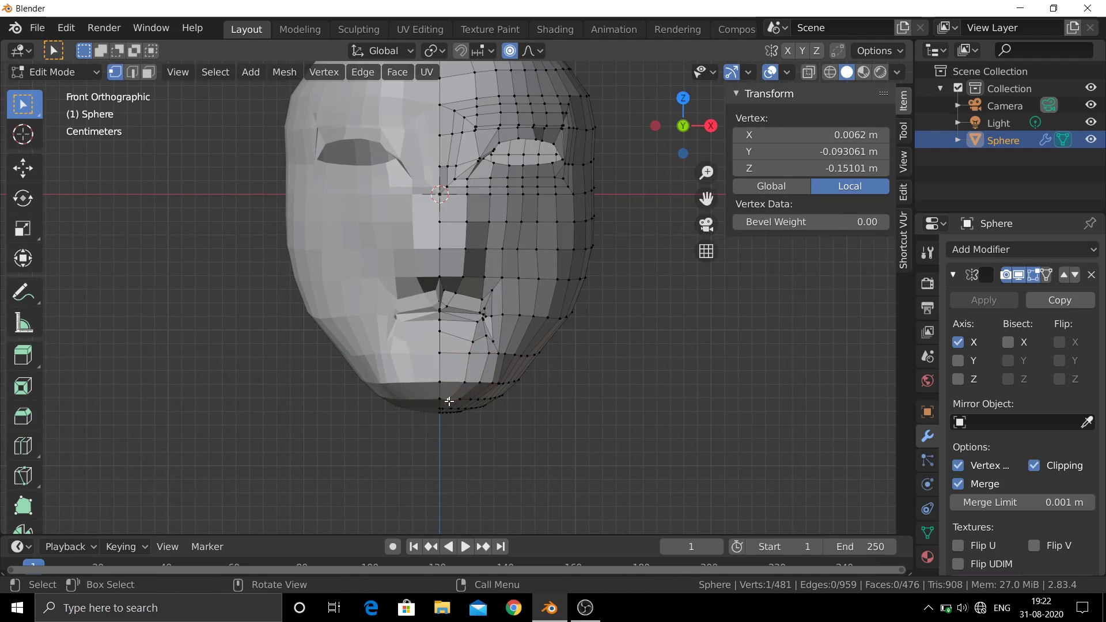
left_click(462, 402, "shift")
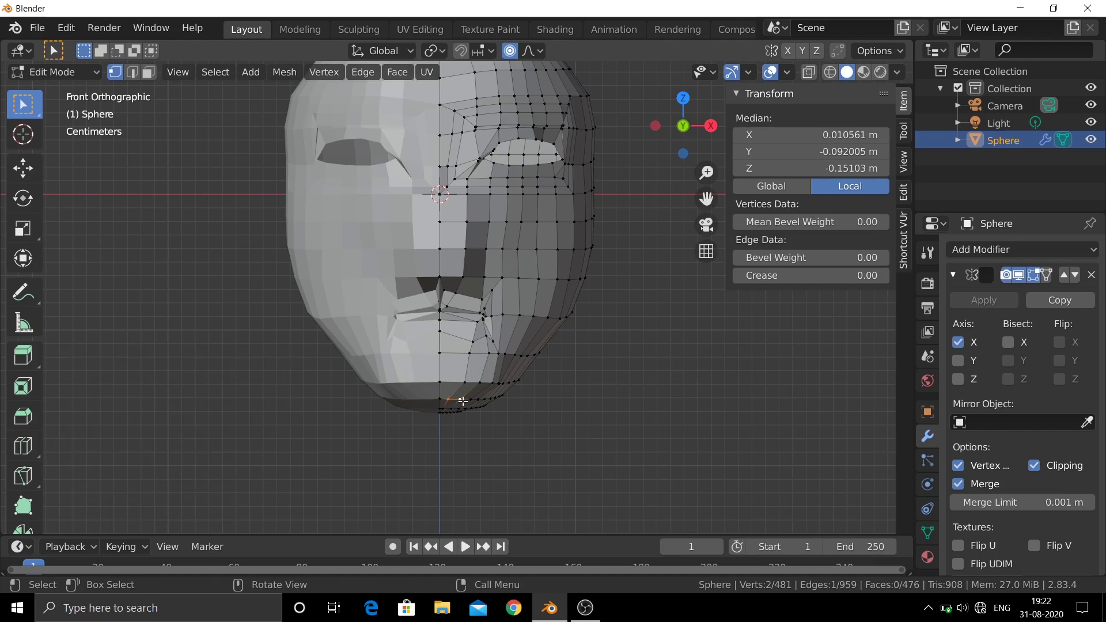
key("g")
key("x")
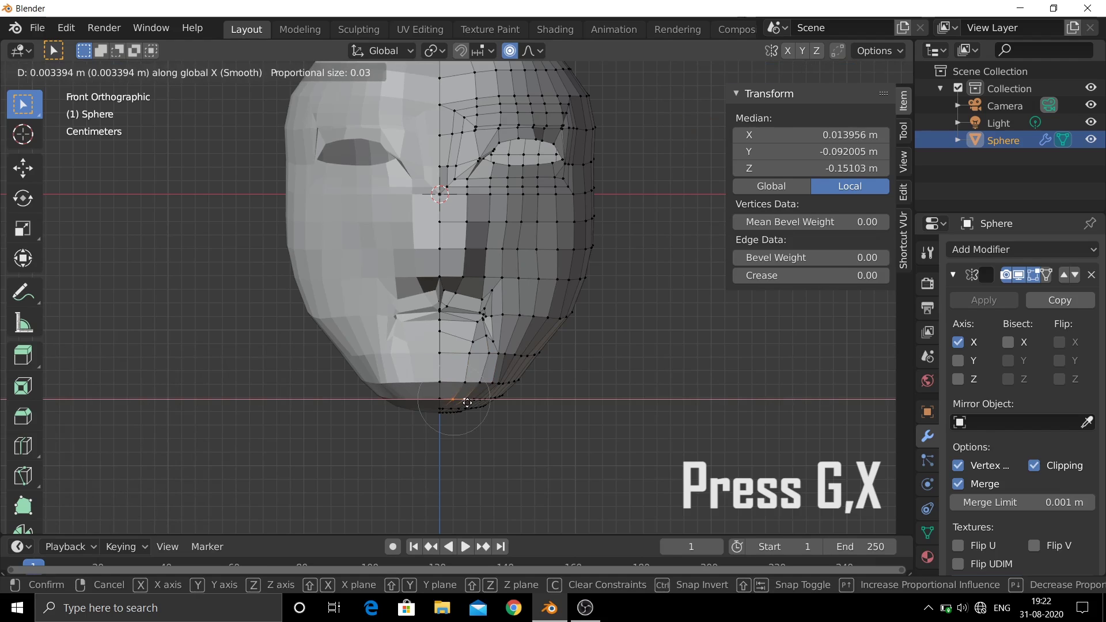
left_click(468, 403)
Step: In wireframe, select the whole bottom chin row and adjust its height along Z
left_click(437, 412)
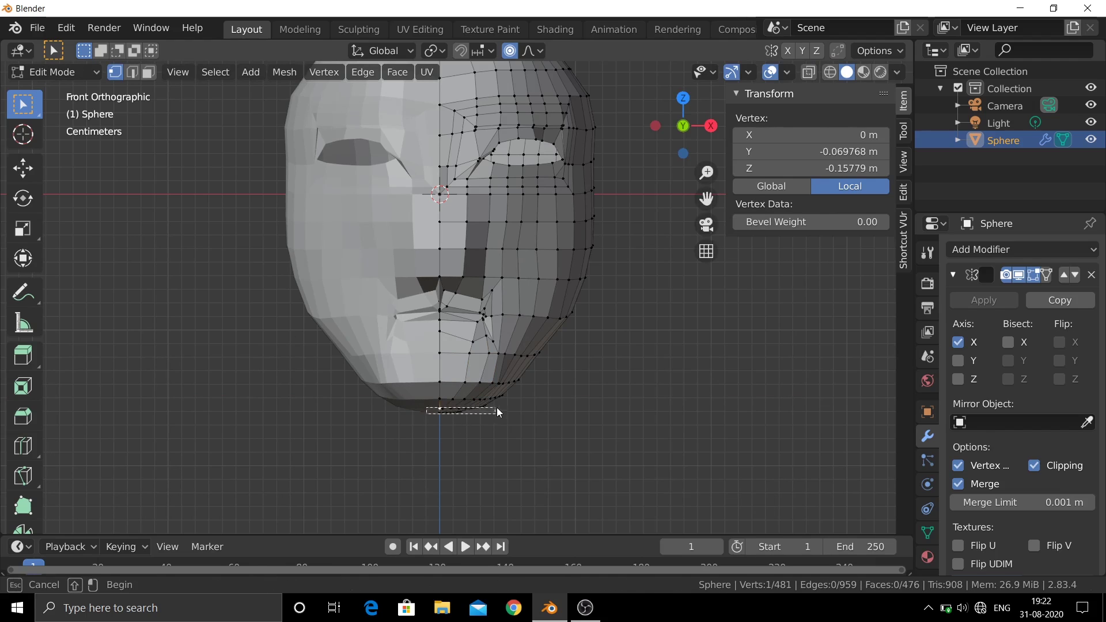
left_click_drag(497, 413, 498, 414)
key("shift+z")
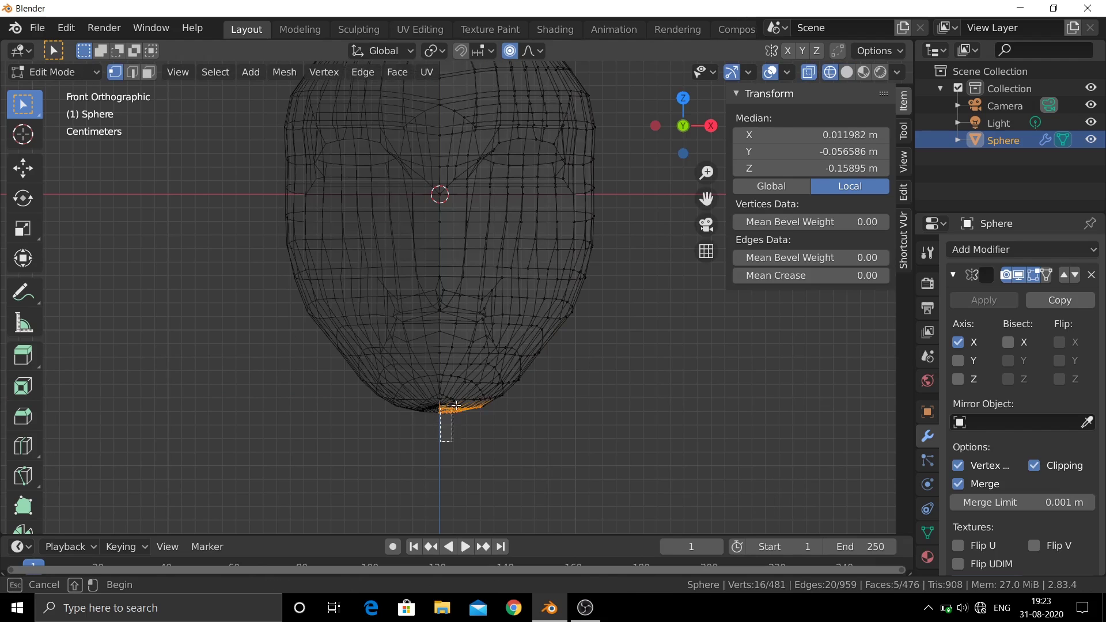
left_click_drag(417, 408, 516, 403)
key("g")
key("z")
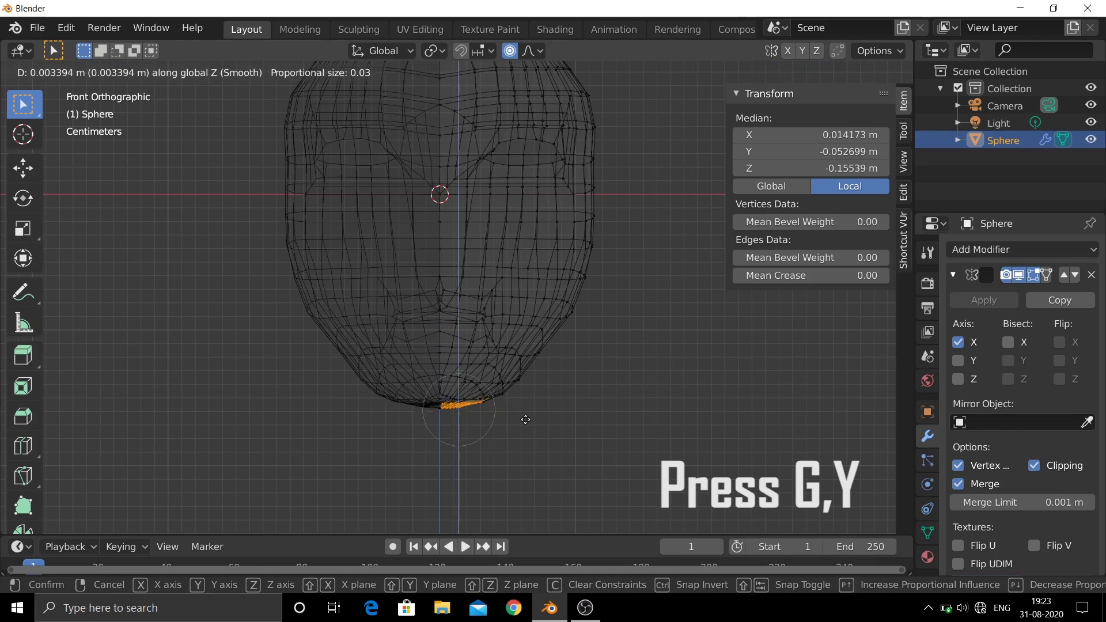
left_click(525, 421)
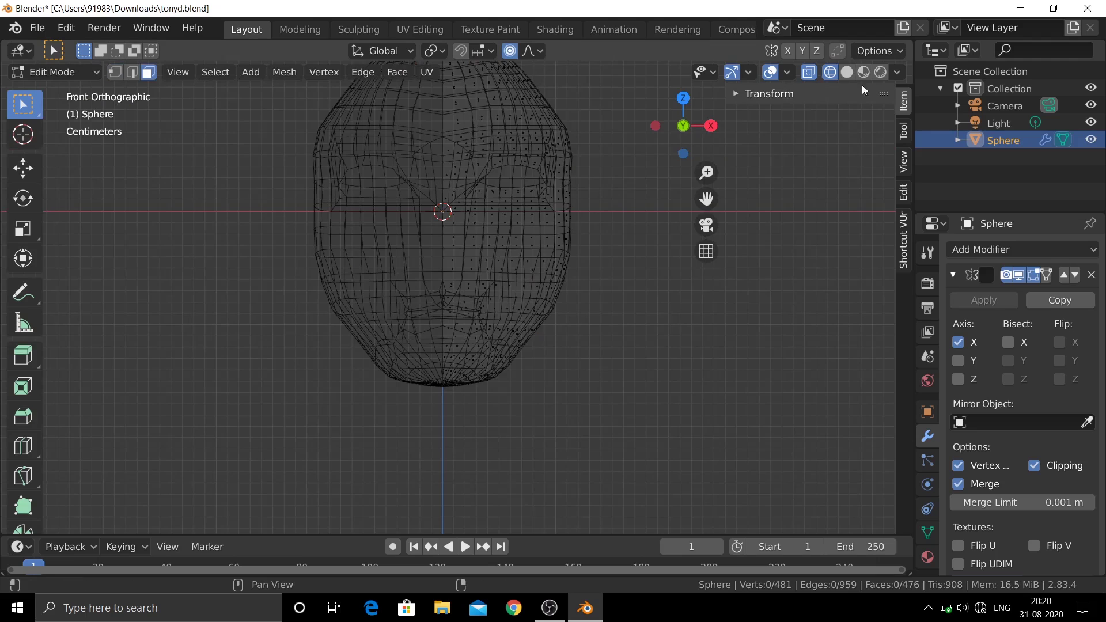
Step: Return to solid shading and vertex mode, and move a vertex beside the nose
left_click(847, 72)
scroll(600, 222, "up", 4)
key("1")
left_click(515, 256)
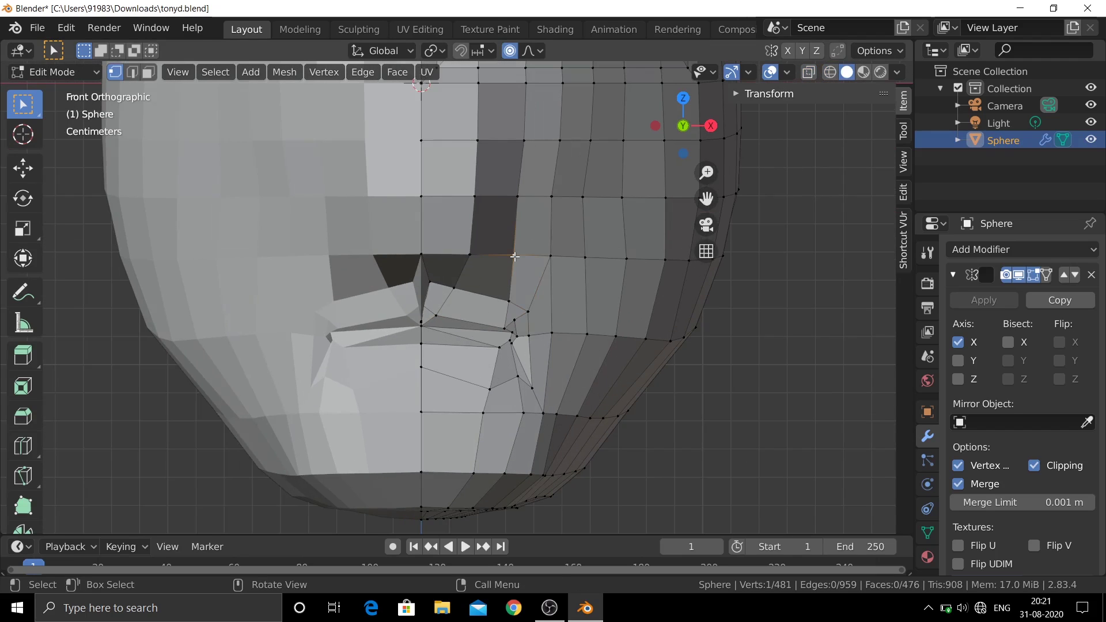
key("g")
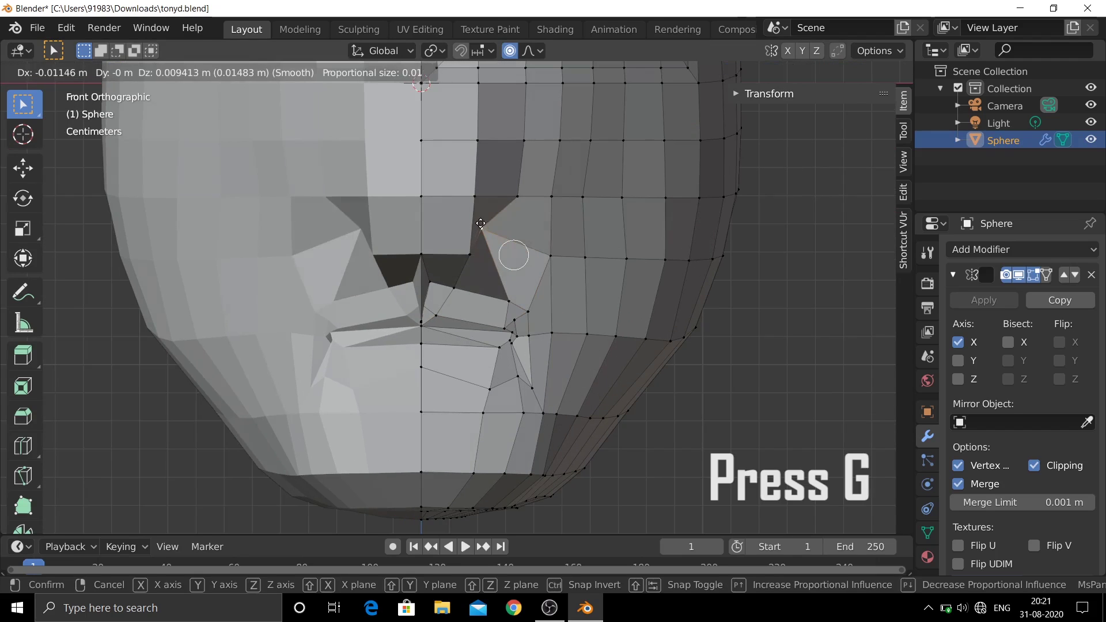
left_click(486, 214)
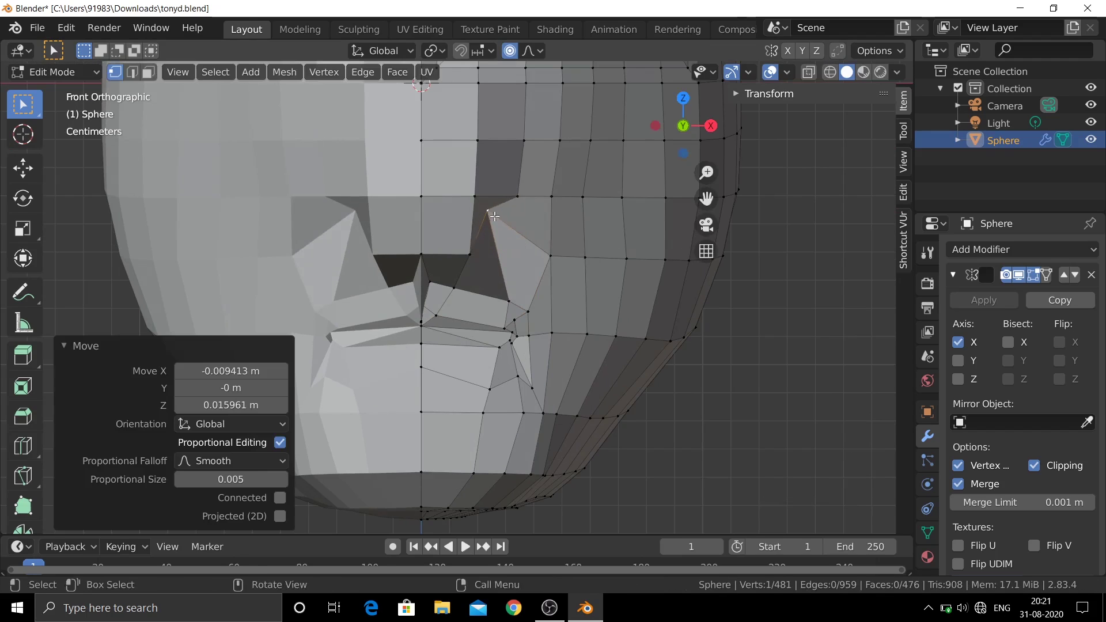
mouse_move(486, 215)
middle_mouse_down()
mouse_move(487, 263)
mouse_move(501, 255)
middle_mouse_up()
scroll(463, 263, "up", 2)
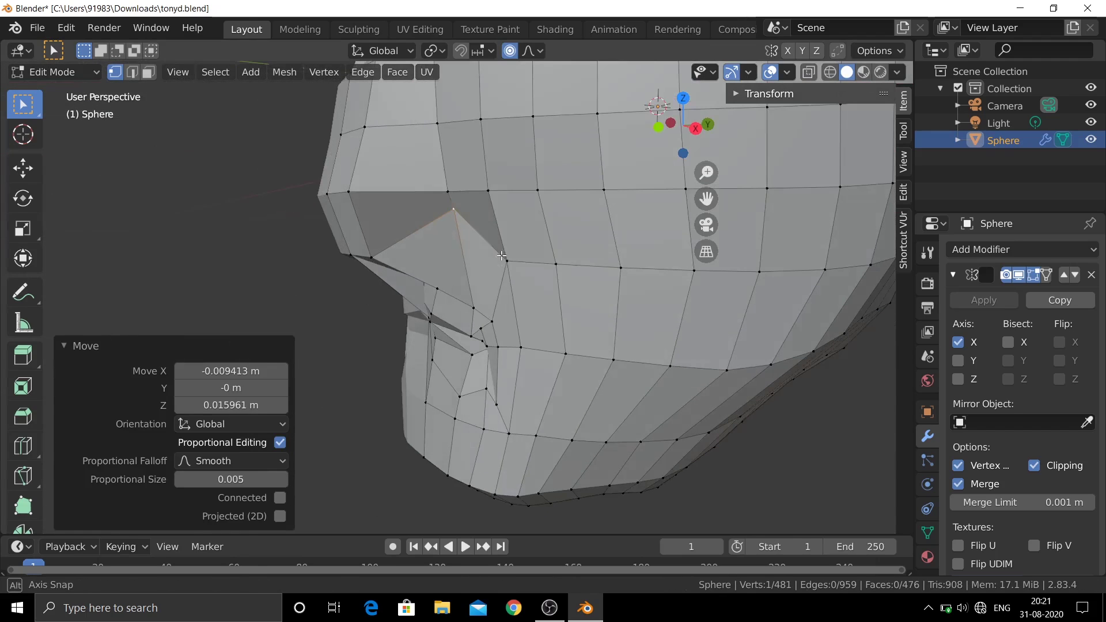
key("KP_1")
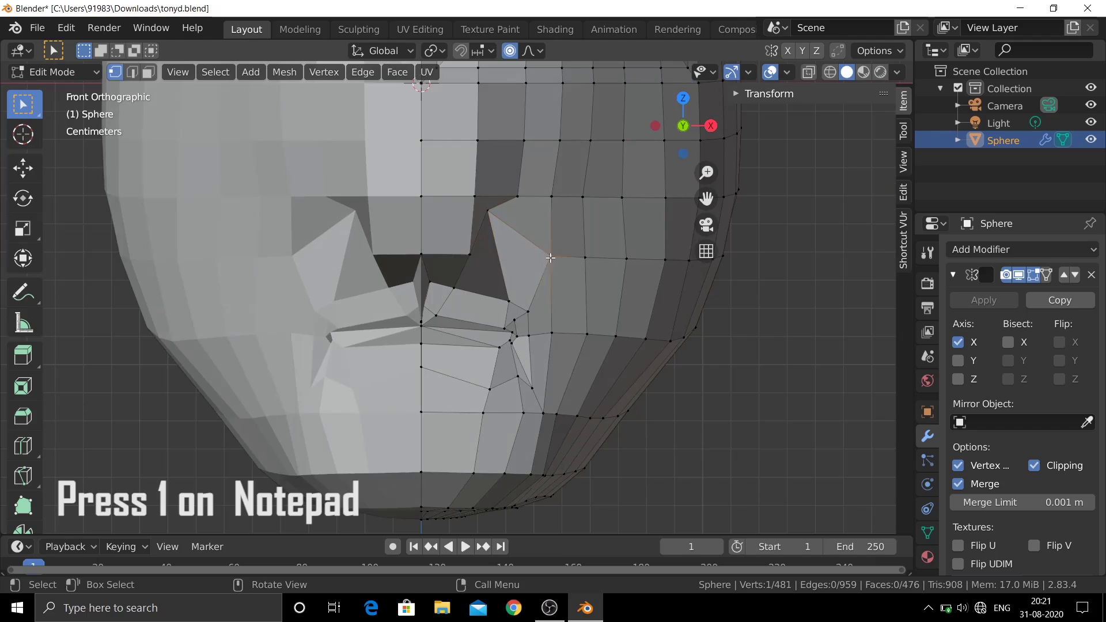
Step: Reposition the cheek vertices beside the nose with proportional editing
key("g")
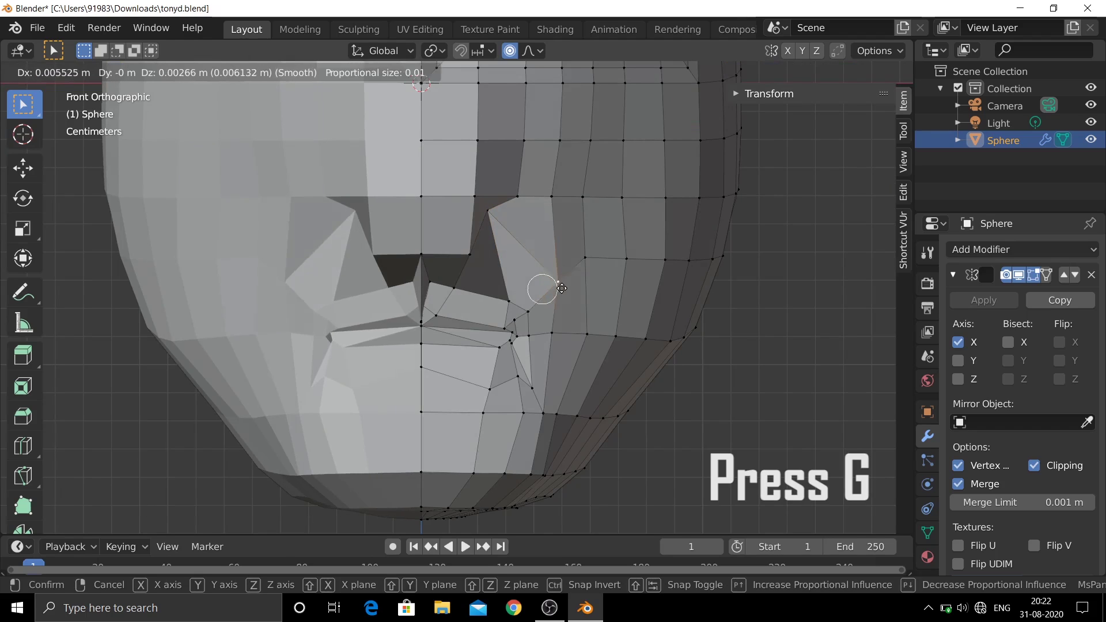
left_click(562, 288)
left_click(518, 196)
key("g")
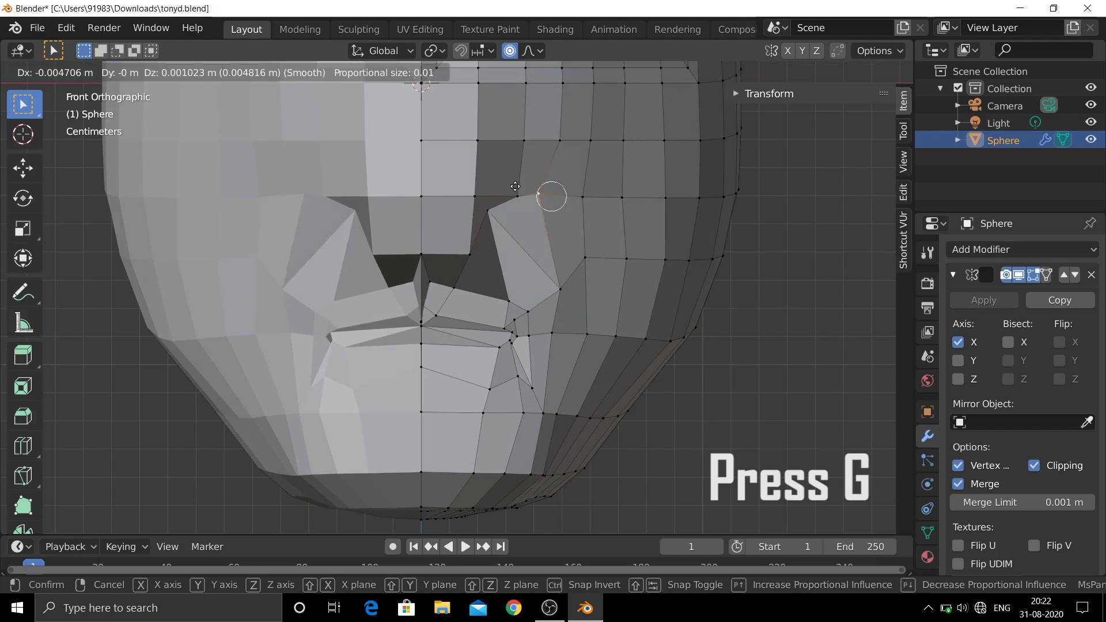
left_click(512, 200)
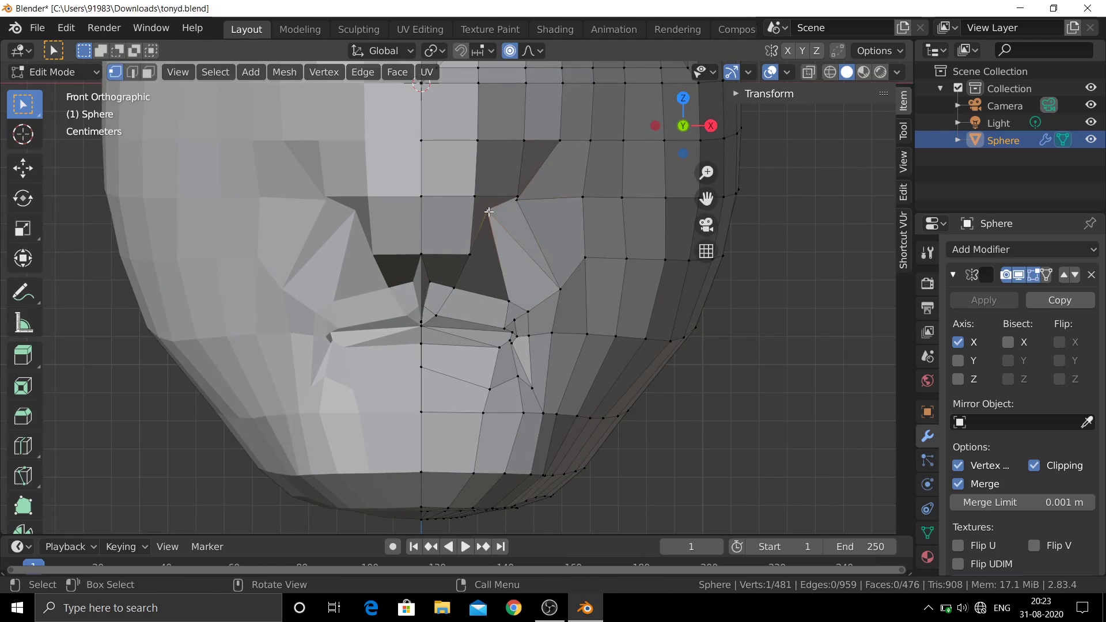
key("g")
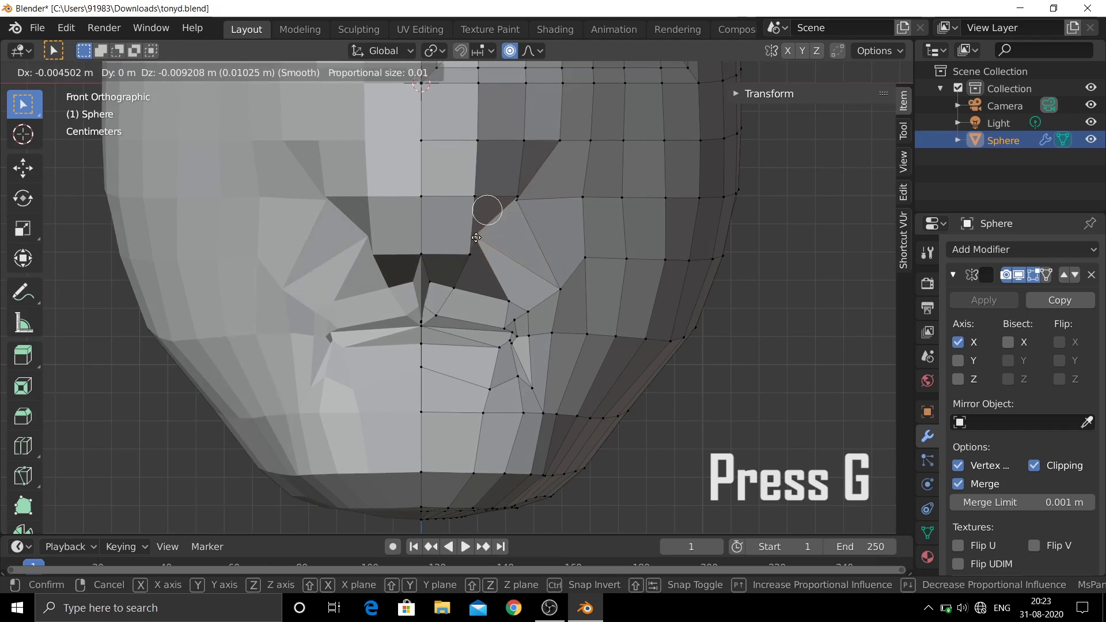
left_click(476, 238)
Step: Sharpen the nose wing and nostril corner by moving their vertices
left_click(560, 288)
key("g")
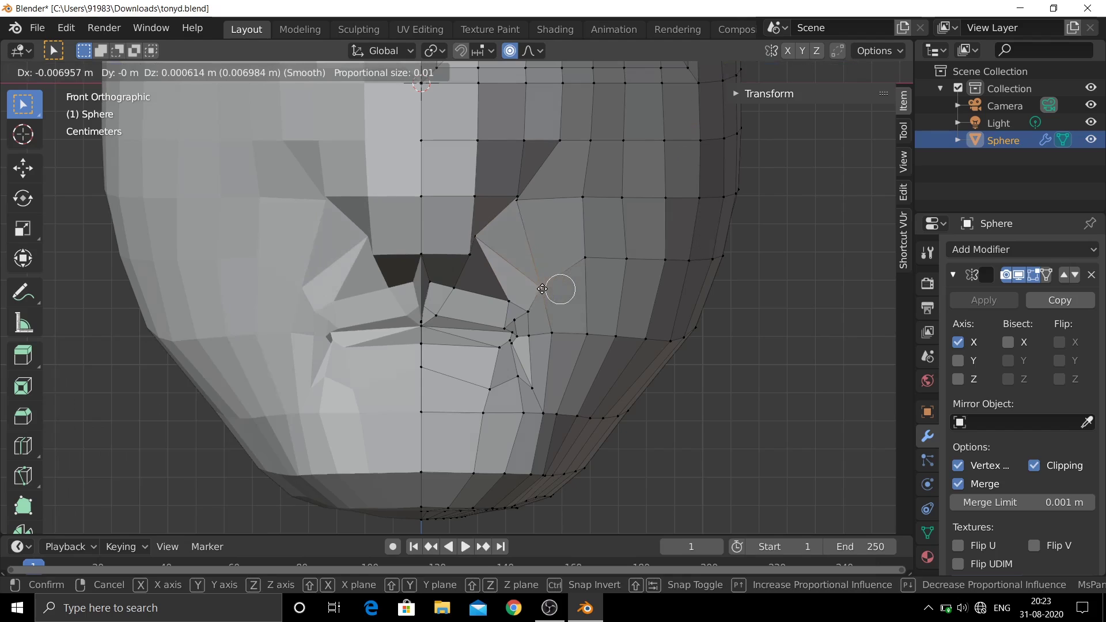
left_click(548, 293)
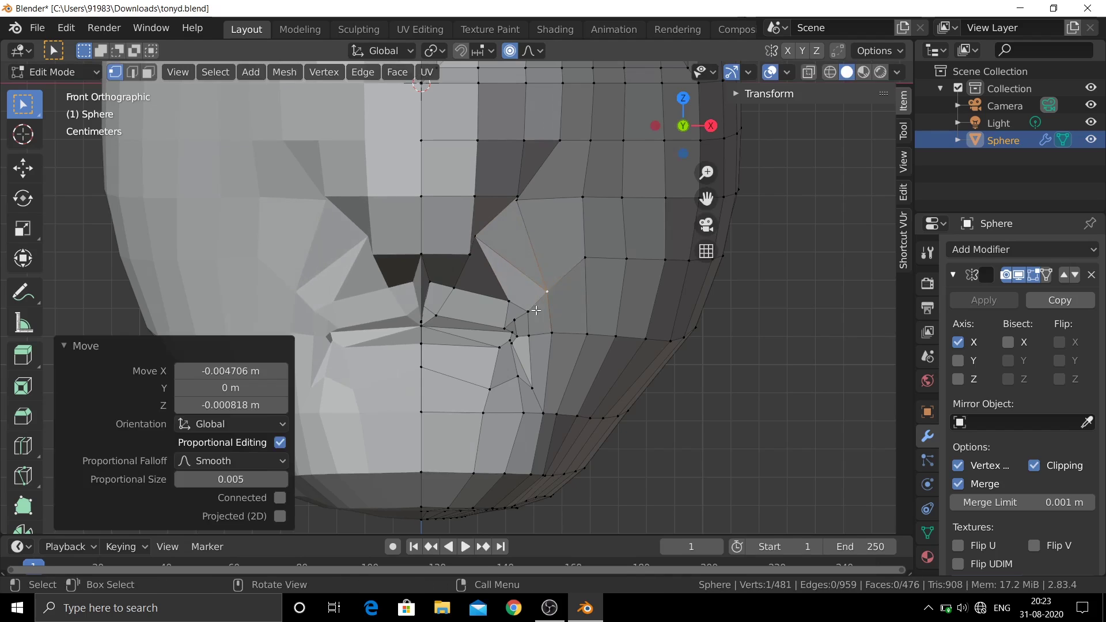
left_click(528, 311)
key("g")
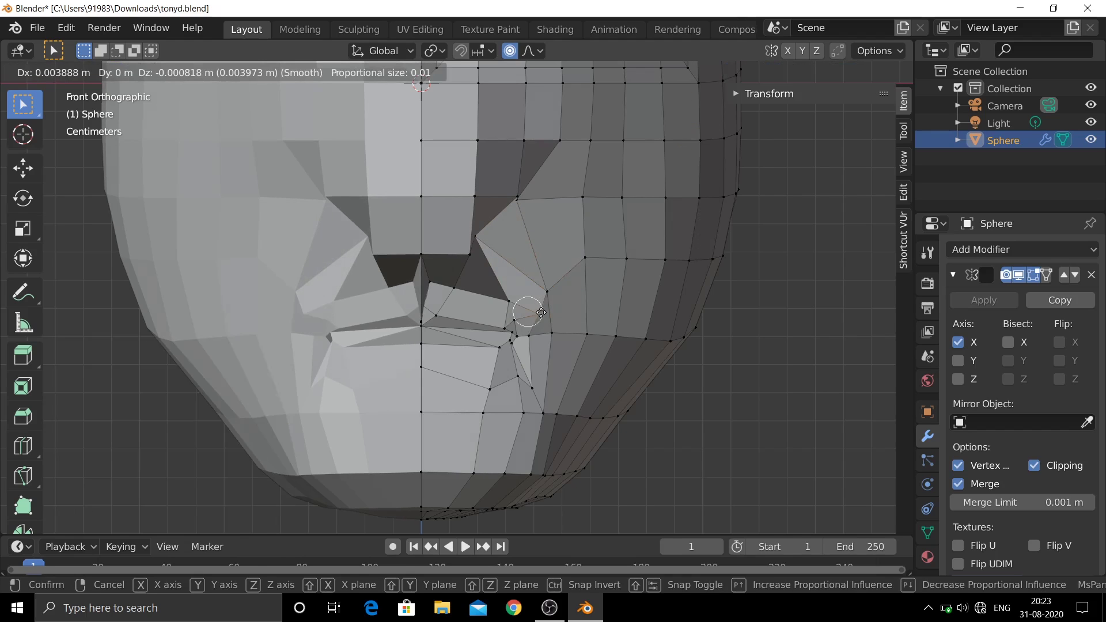
left_click(541, 312)
key("g")
left_click(564, 312)
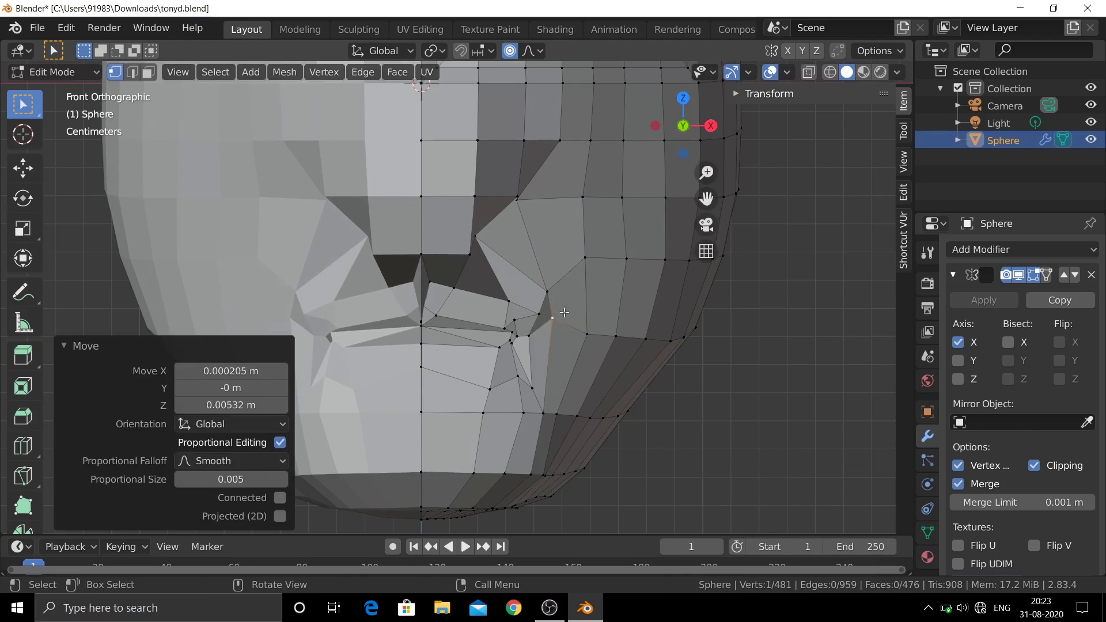
scroll(564, 312, "down", 3)
key("g")
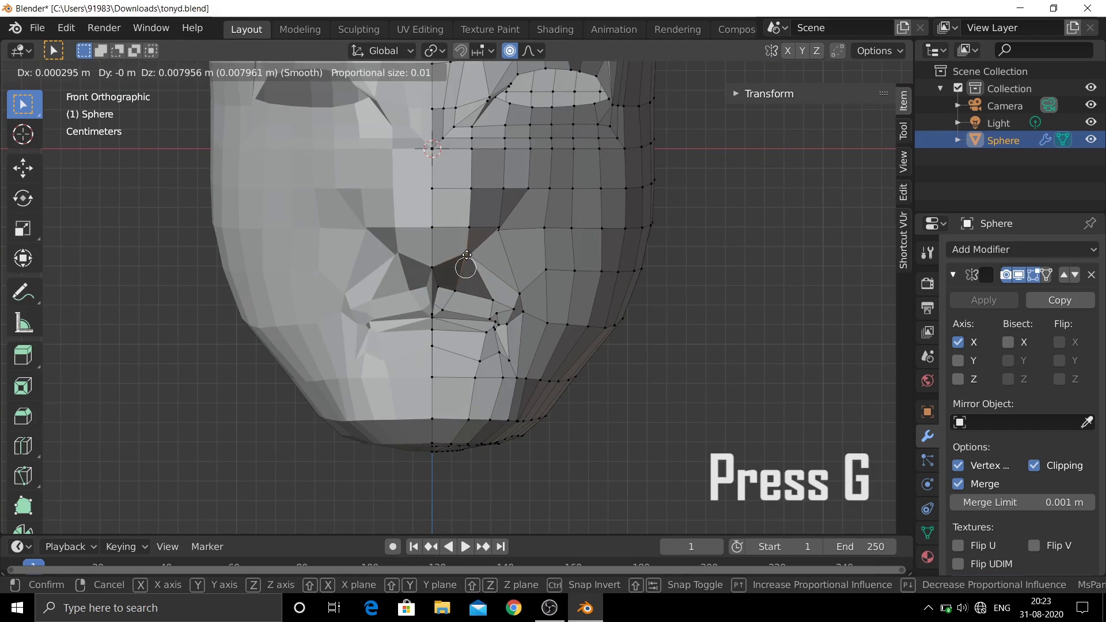
Step: Pull the mid and upper cheek vertices beside the nose bridge inward
left_click(468, 256)
left_click(470, 228)
key("g")
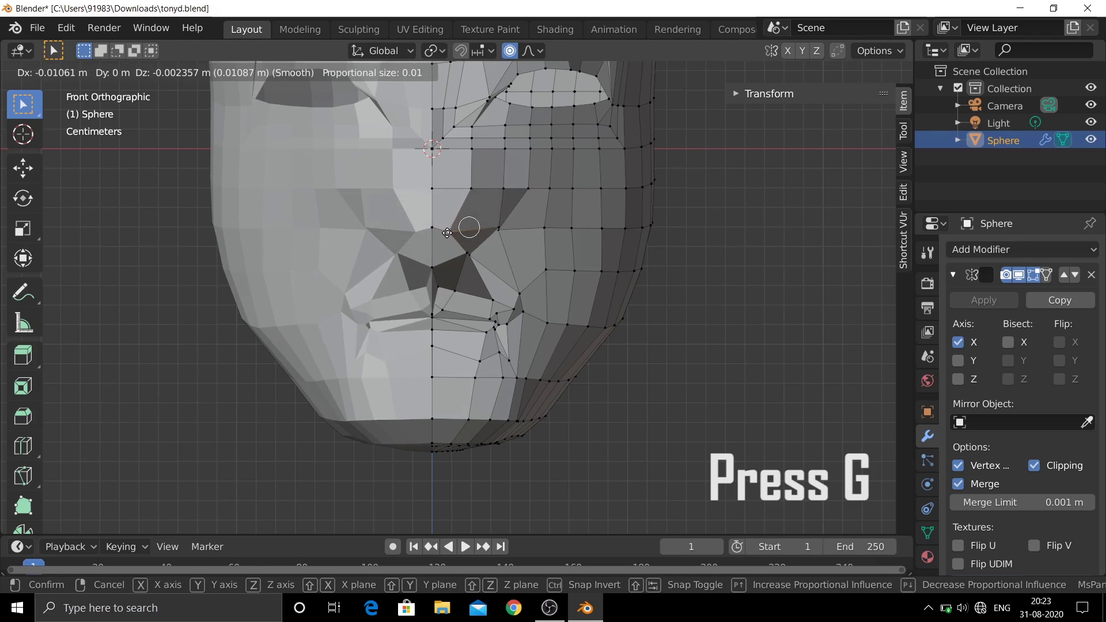
left_click(447, 233)
left_click(446, 188)
key("g")
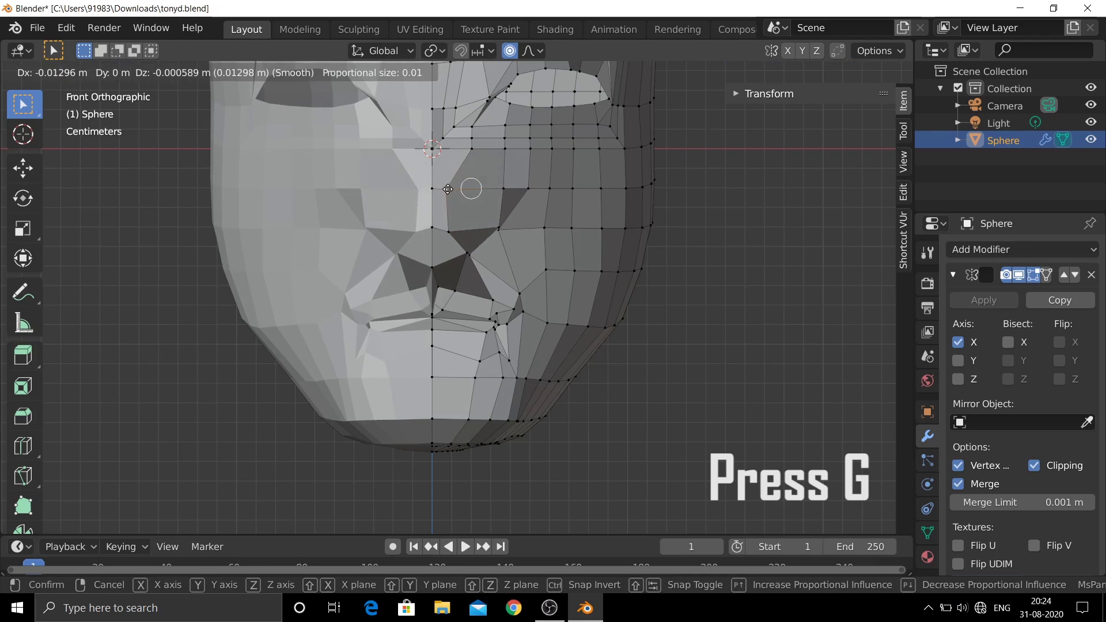
left_click(447, 189)
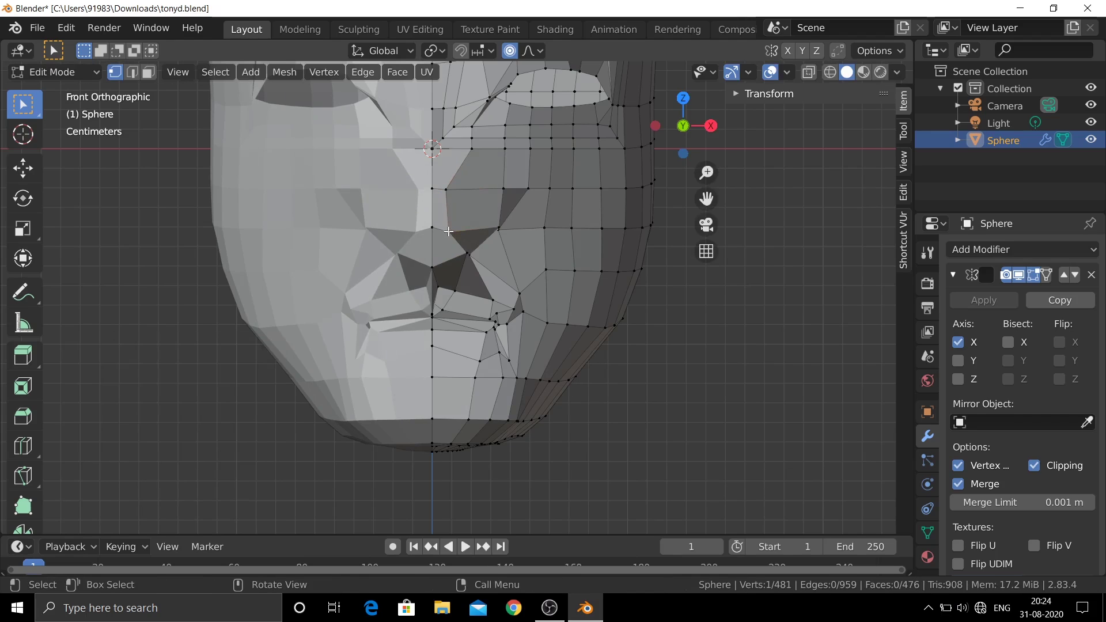
Step: Readjust the lower cheek vertex and move a nose-bridge vertex toward the centre
left_click(449, 232)
key("g")
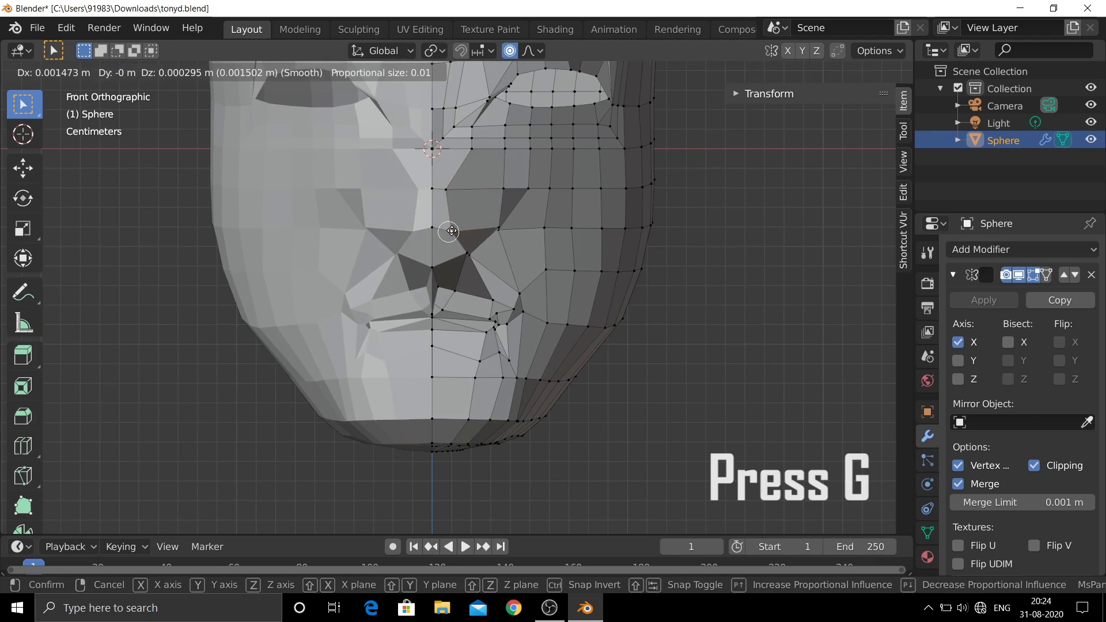
left_click(449, 231)
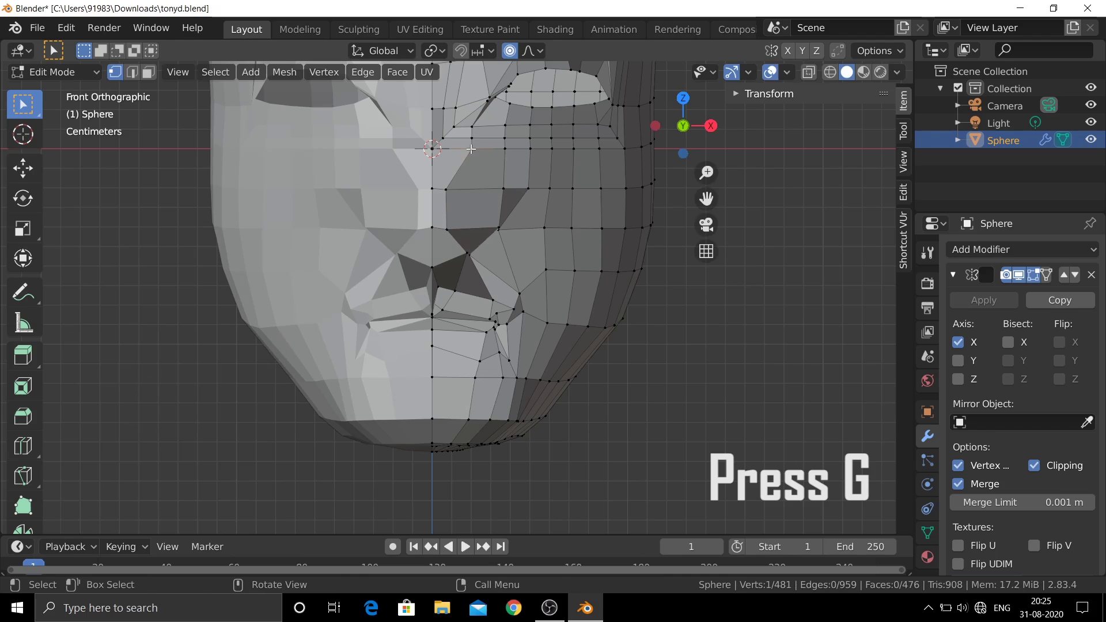
key("g")
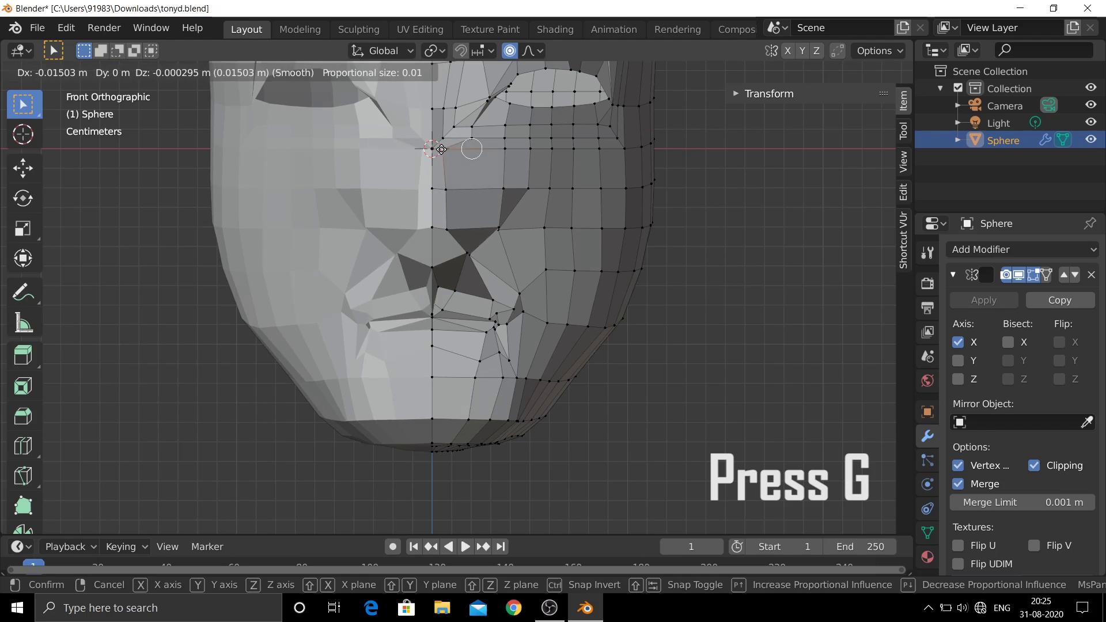
left_click(441, 149)
key("KP_3")
Step: Move the vertex below the lips, then adjust its depth along Y in side view
key("KP_1")
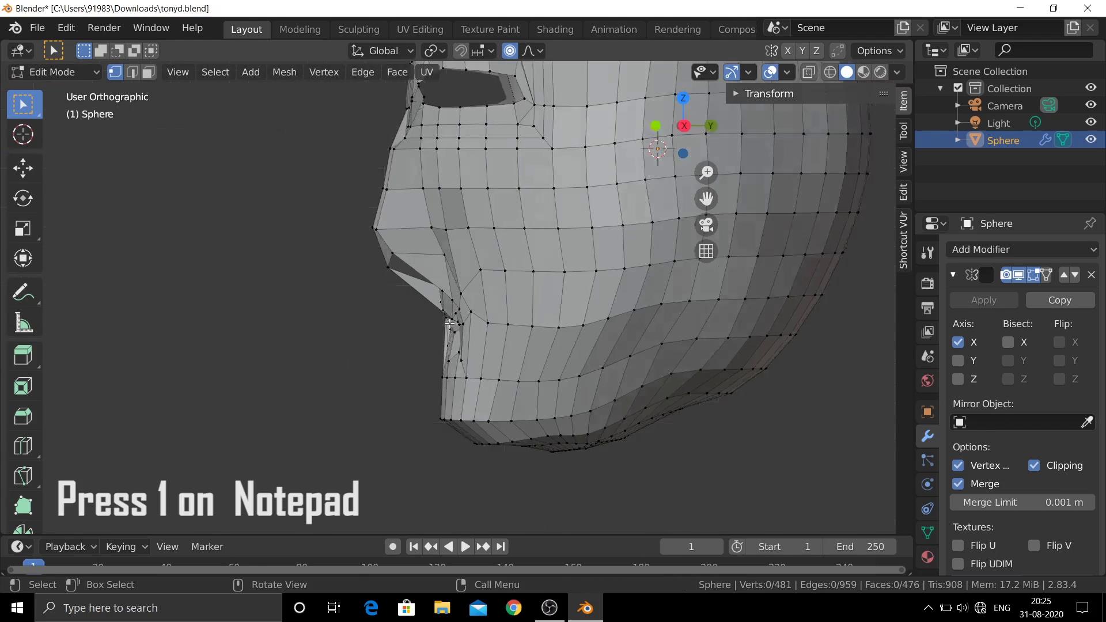
key("g")
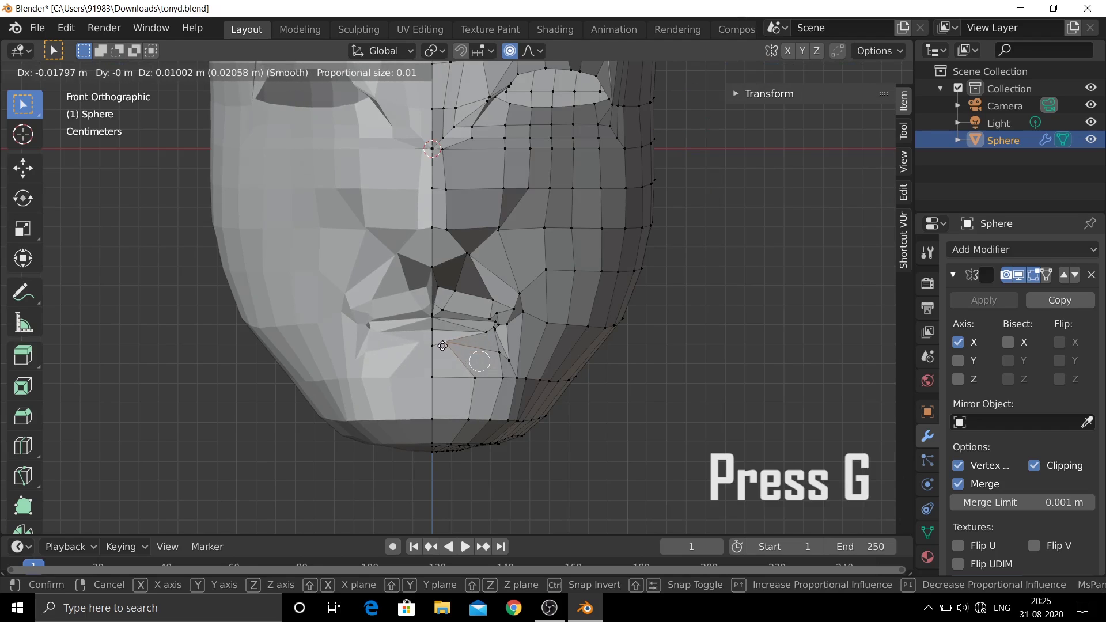
left_click(444, 350)
key("KP_3")
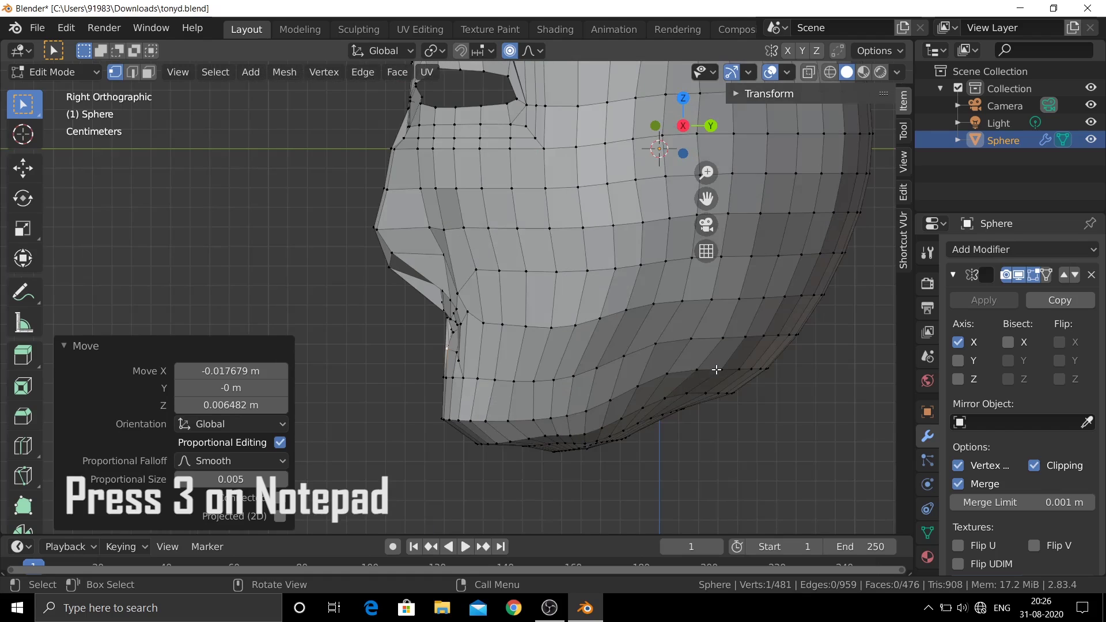
key("g")
key("y")
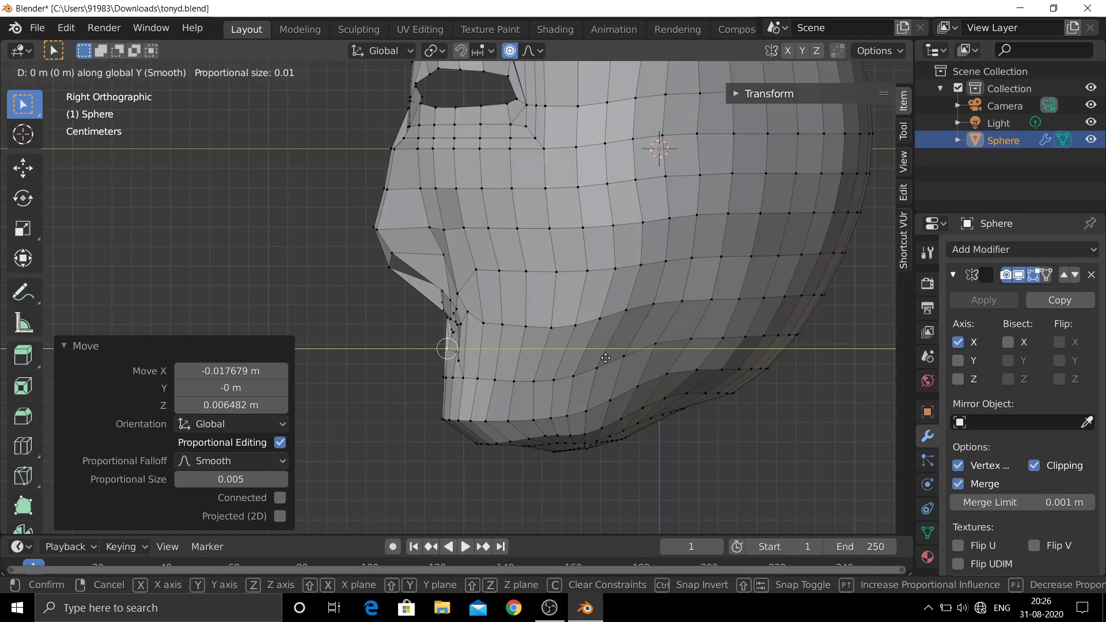
left_click(455, 352)
key("g")
key("y")
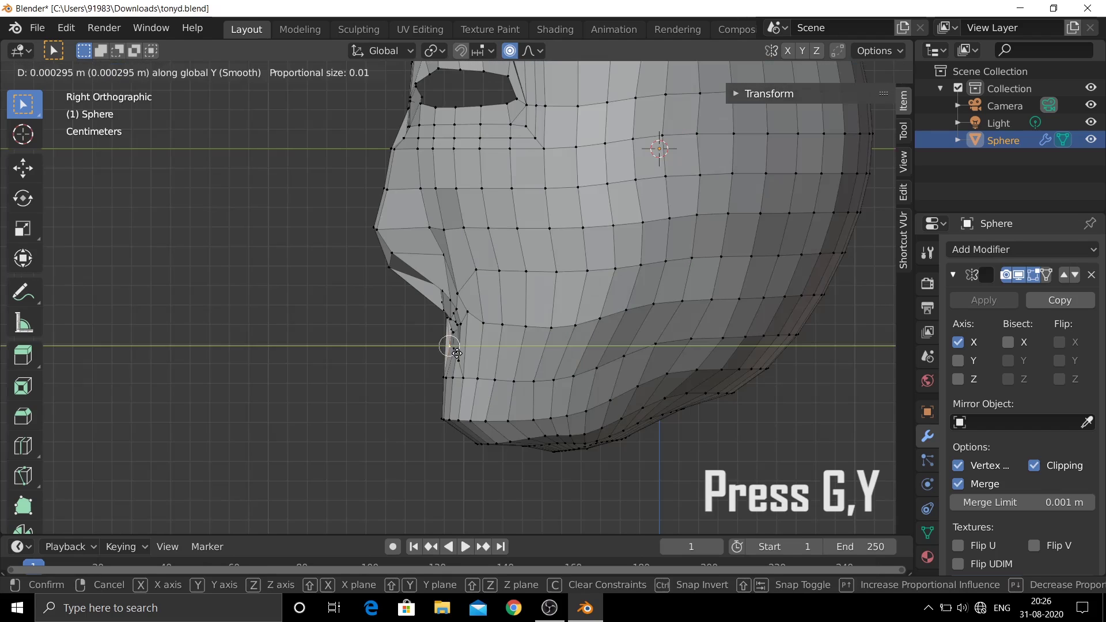
left_click(461, 354)
Step: Reposition a lip vertex and the lip corner vertex
middle_click_drag(510, 362, 517, 371)
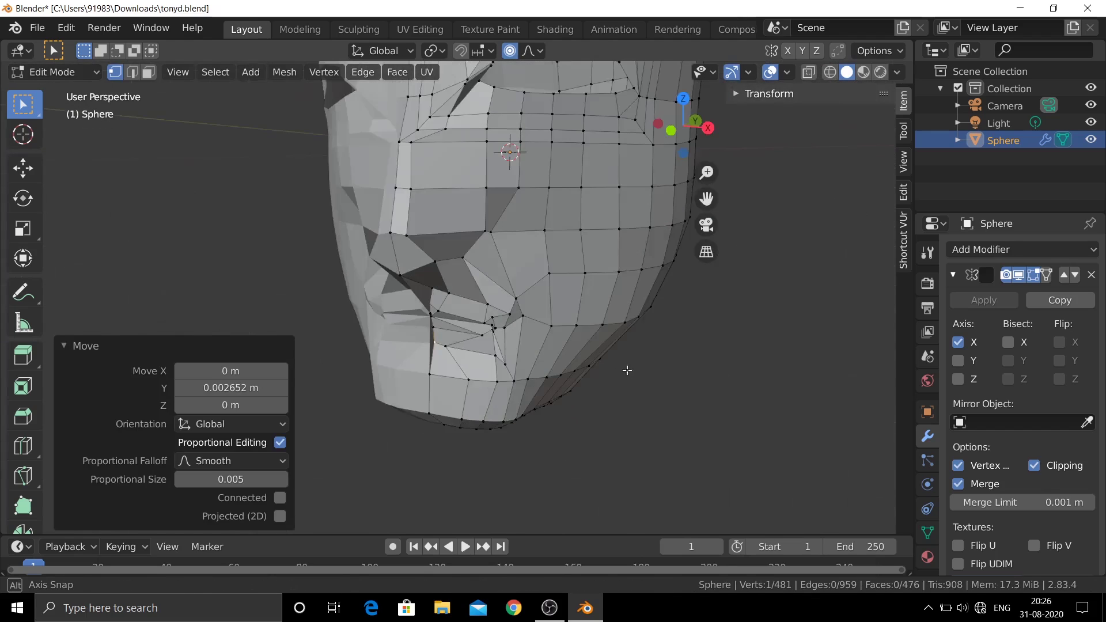
scroll(517, 372, "up", 5)
key("g")
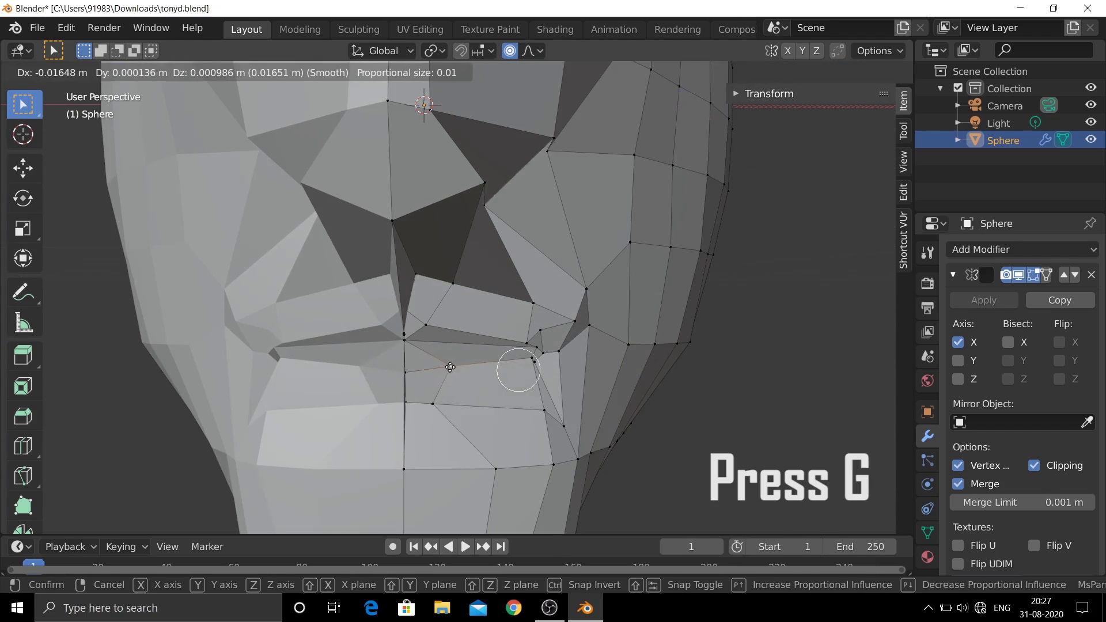
left_click(455, 370)
key("g")
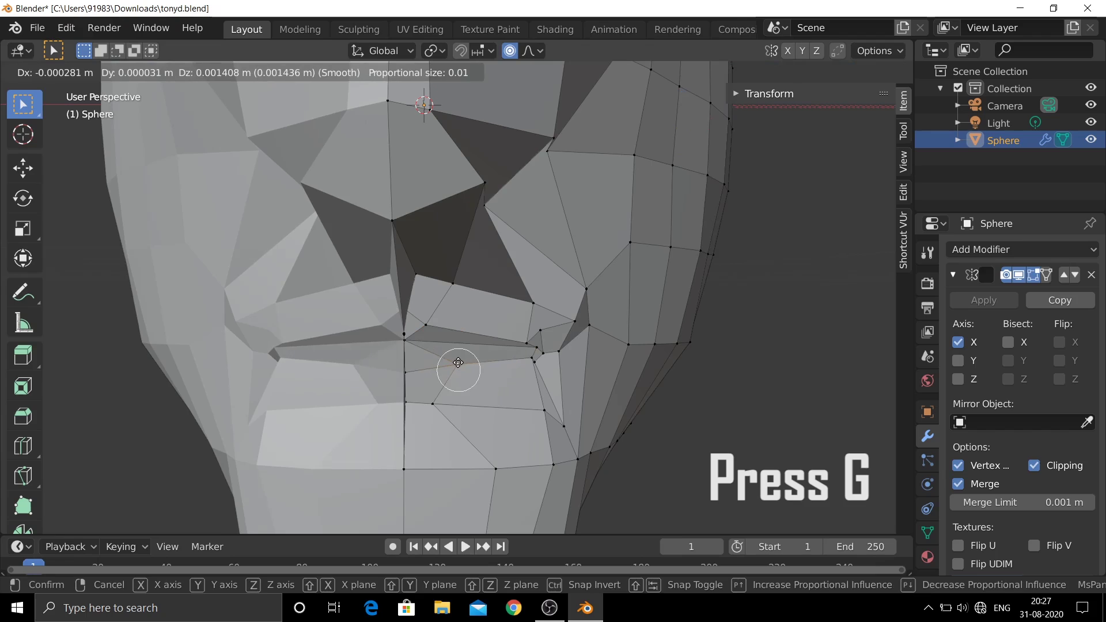
right_click(458, 362)
key("g")
left_click(407, 367)
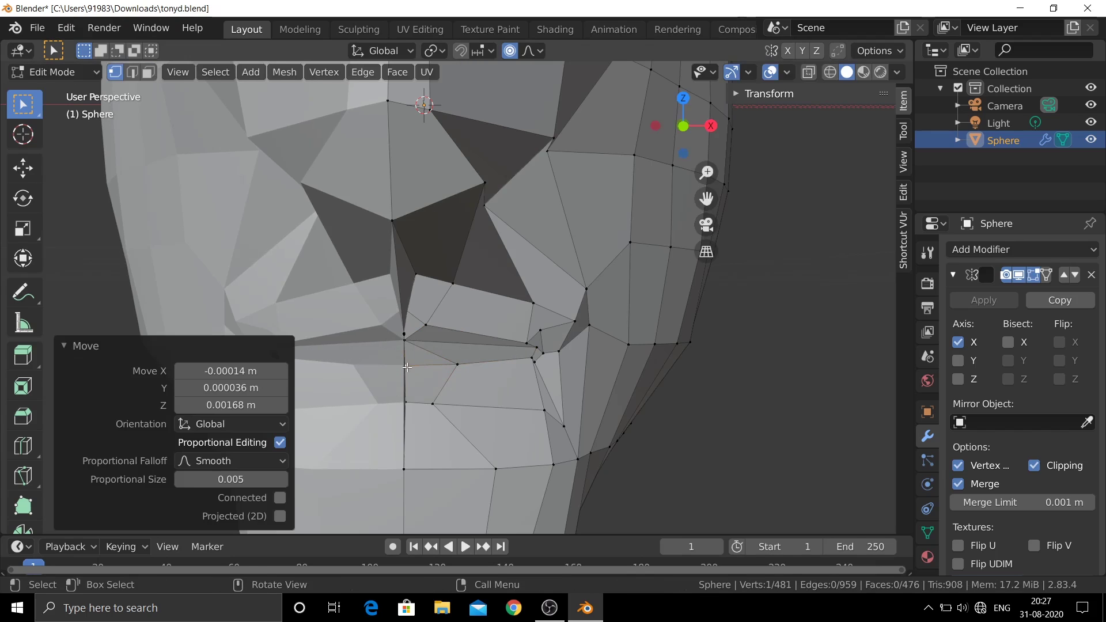
Step: Push the selected upper-lip faces forward about 0.004 m along Y
left_click(432, 353)
left_click(495, 354, "shift")
left_click(414, 332, "shift")
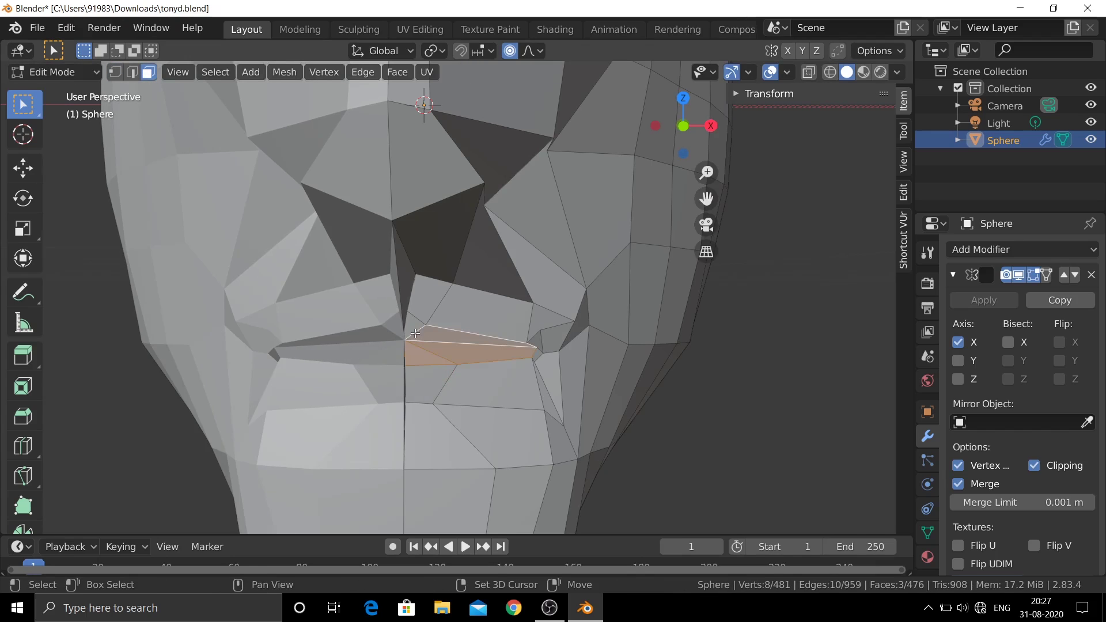
key("KP_3")
key("g")
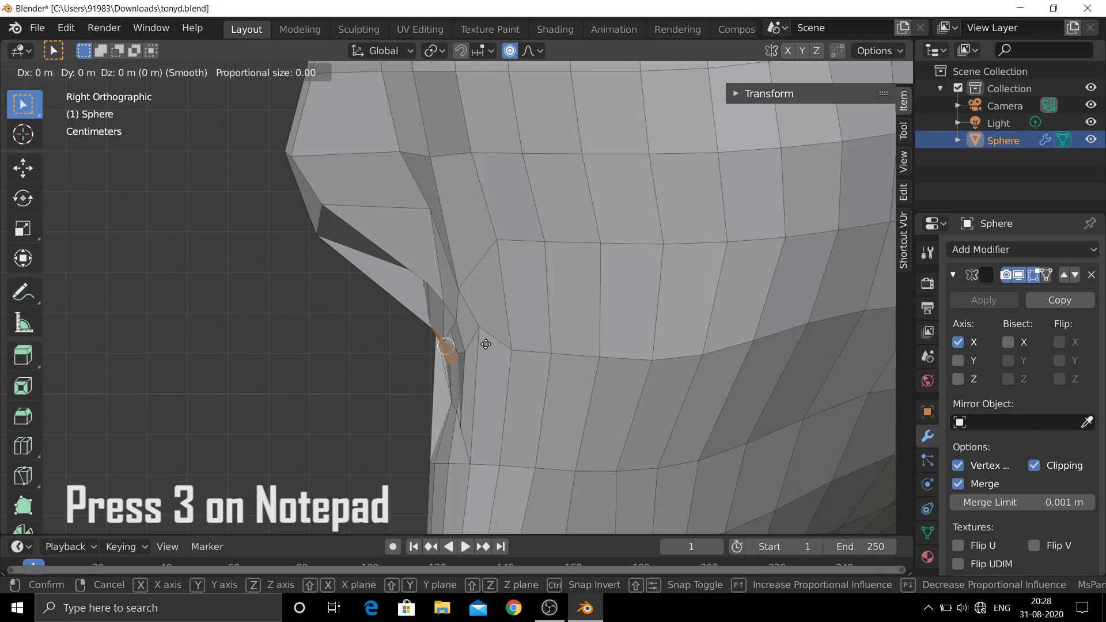
key("y")
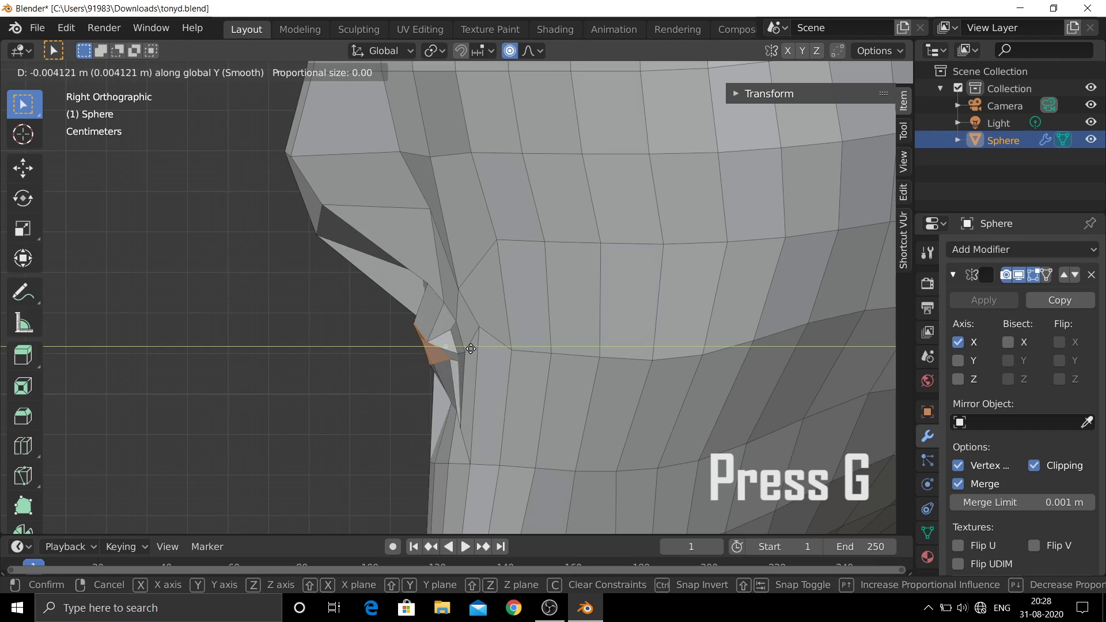
left_click(471, 349)
middle_click_drag(471, 349, 438, 323)
Step: In front view, move a vertex beside the nose and one above the brow inward
key("KP_1")
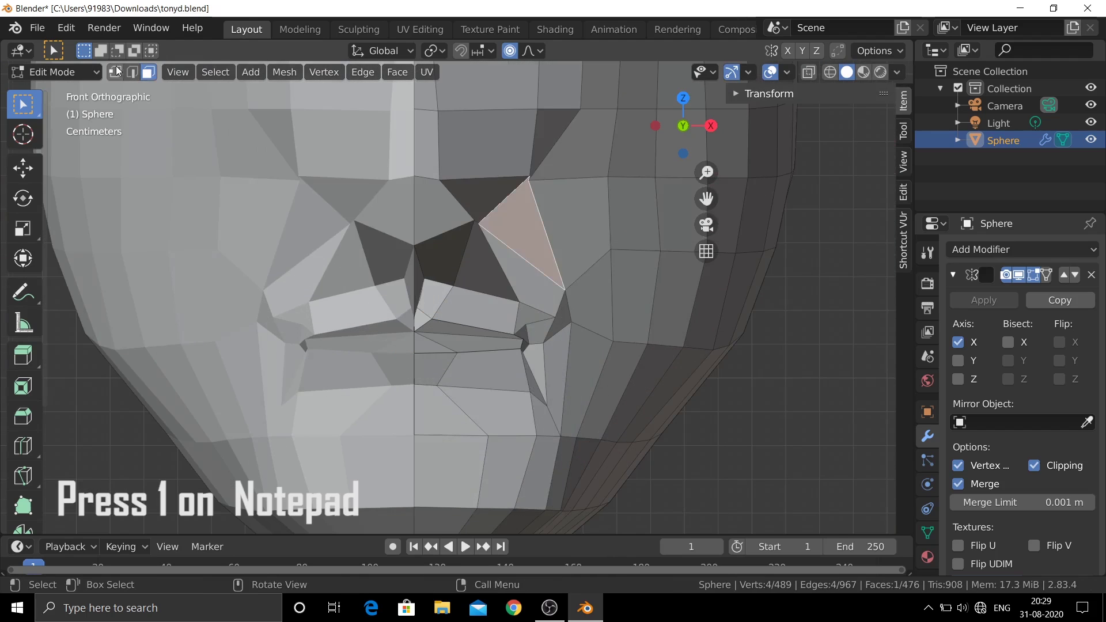
left_click(117, 70)
left_click(531, 176)
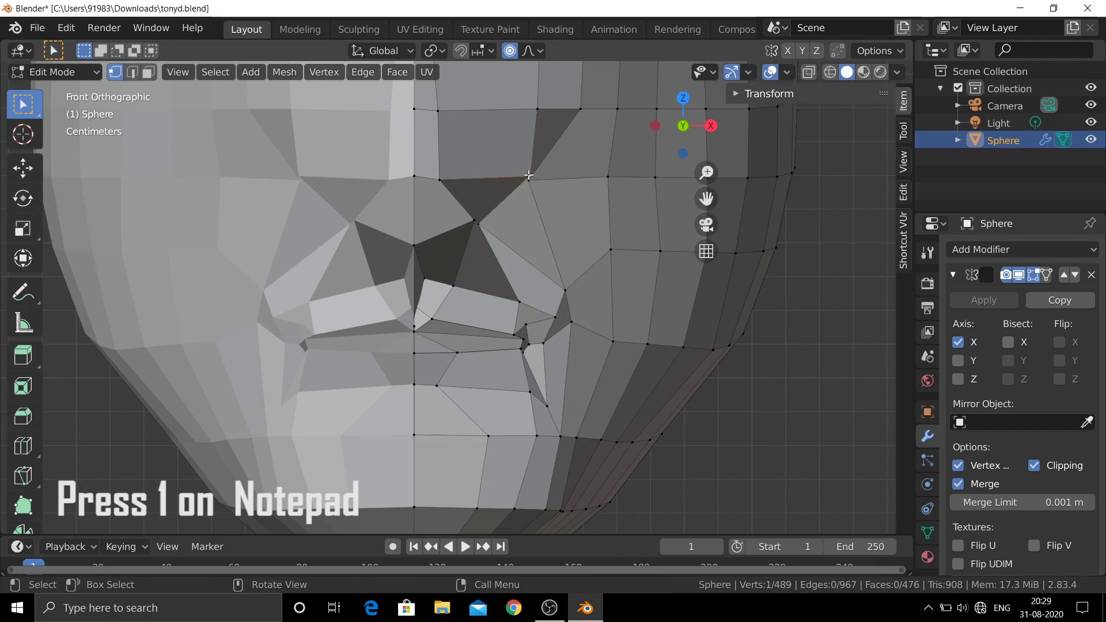
key("g")
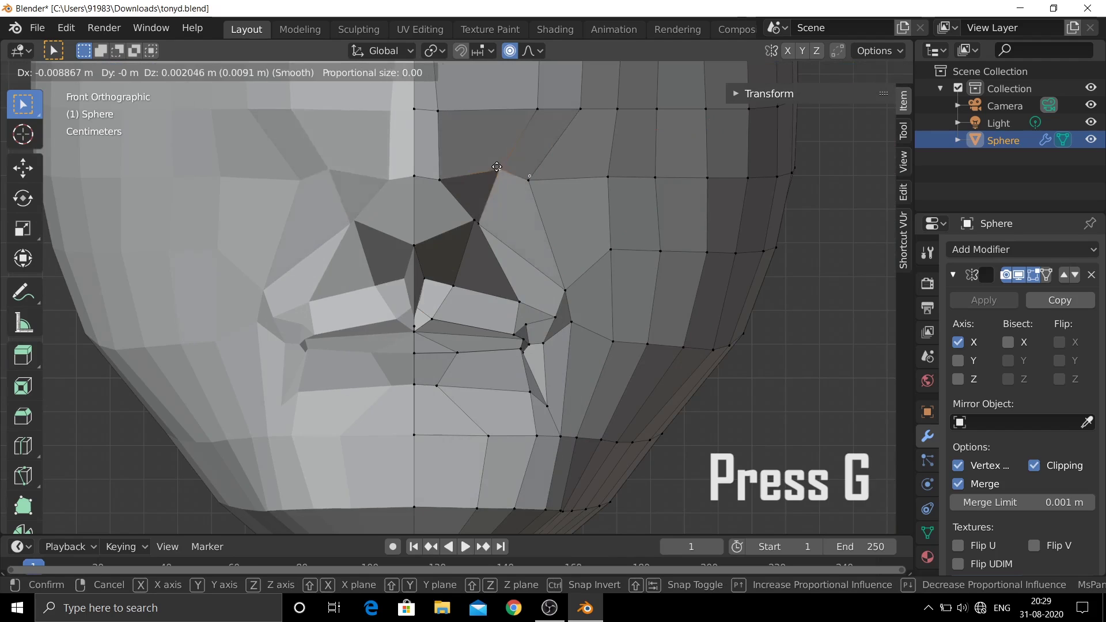
left_click(430, 174)
left_click(537, 109)
key("g")
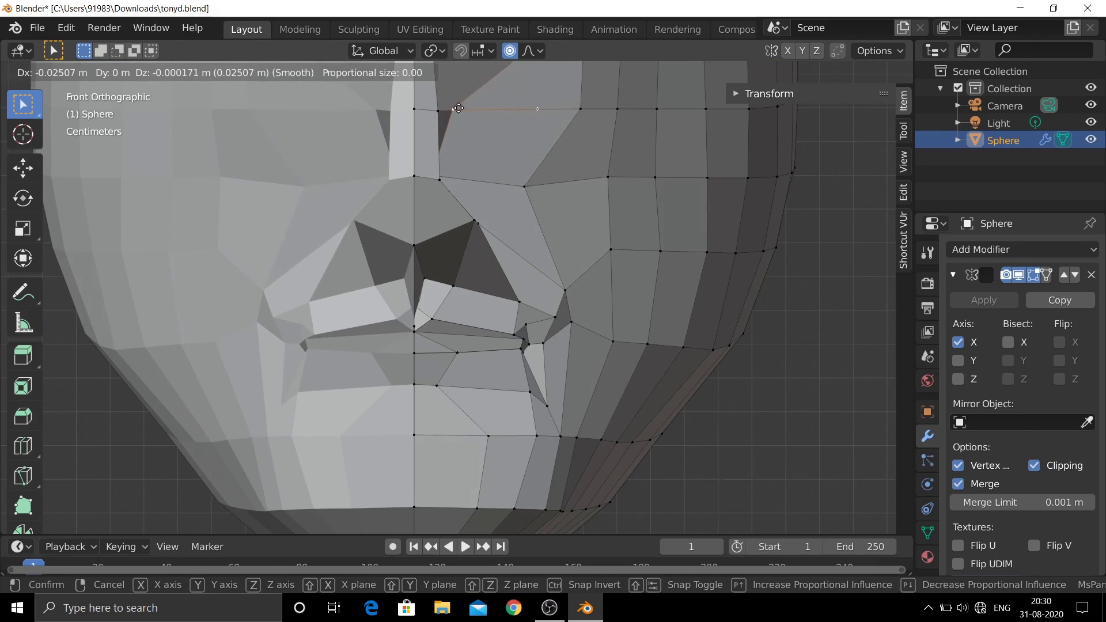
left_click(440, 151)
Step: Adjust further vertices at the nose bridge and between the brows
middle_click_drag(441, 151, 474, 189)
key("KP_1")
key("g")
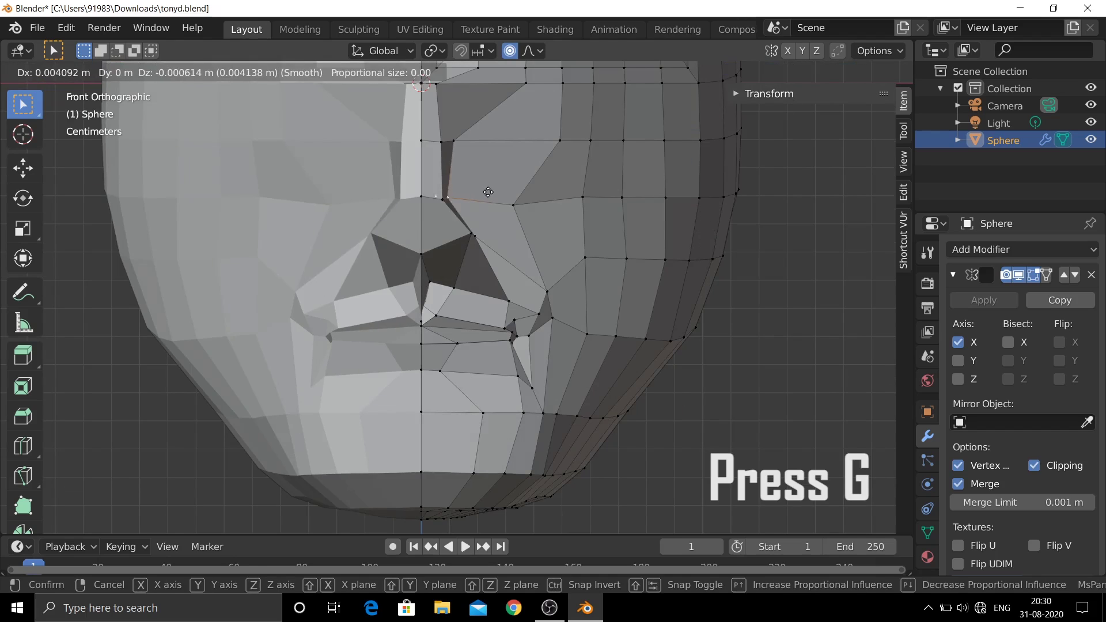
left_click(493, 193)
scroll(492, 192, "down", 2)
key("g")
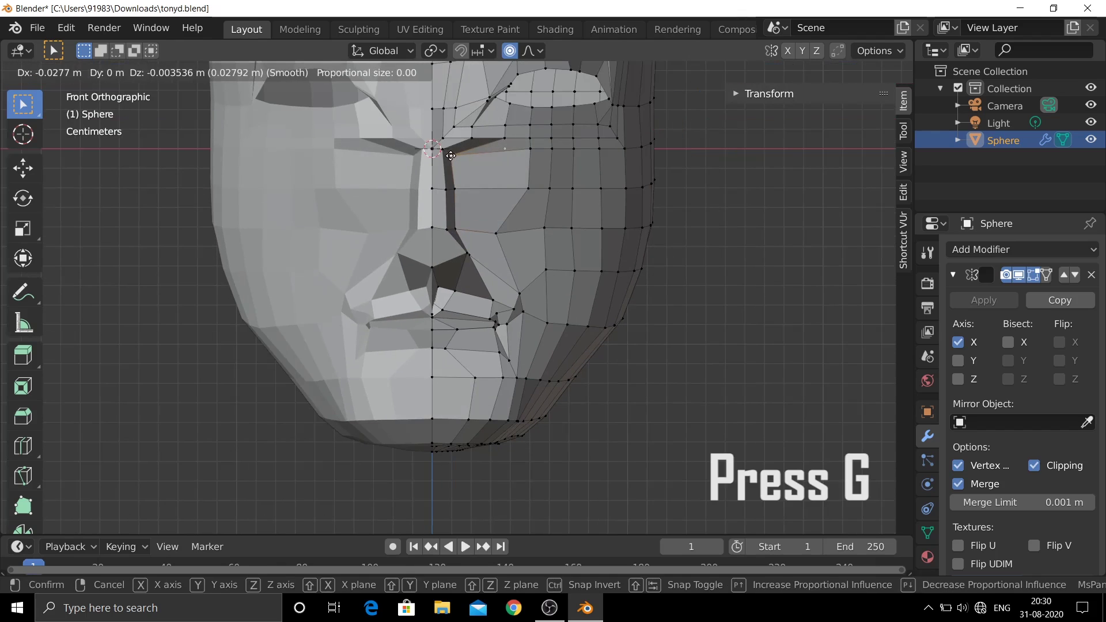
left_click(452, 157)
scroll(452, 156, "down", 1)
Step: In X-ray, box-select the chin vertices and move them along Z into a point
key("g")
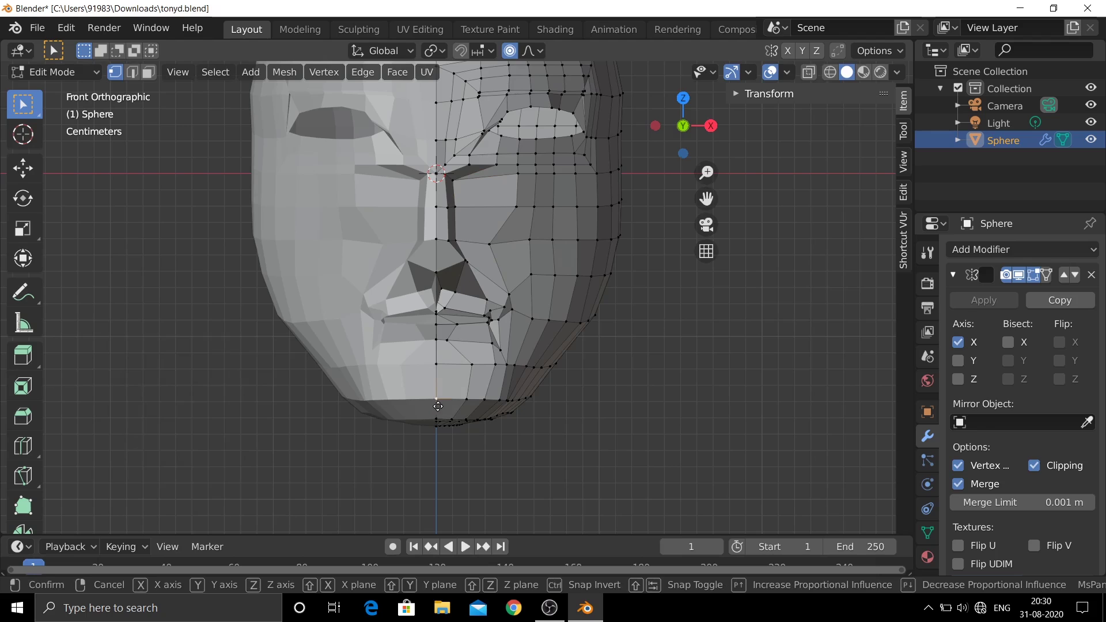
left_click(439, 399)
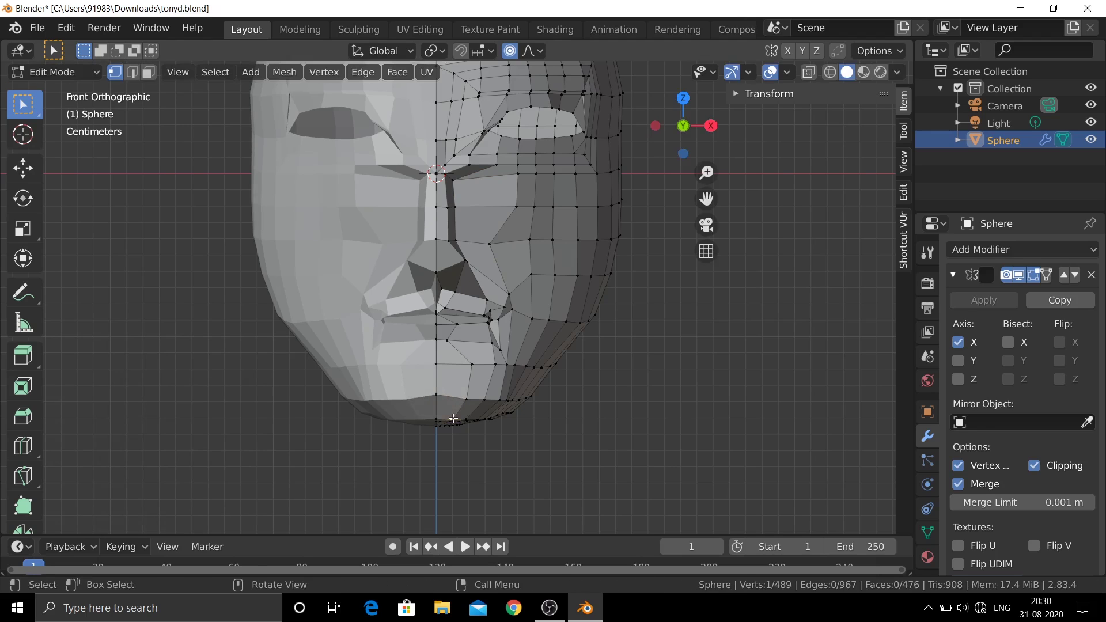
key("alt+z")
left_click_drag(523, 439, 462, 424)
key("g")
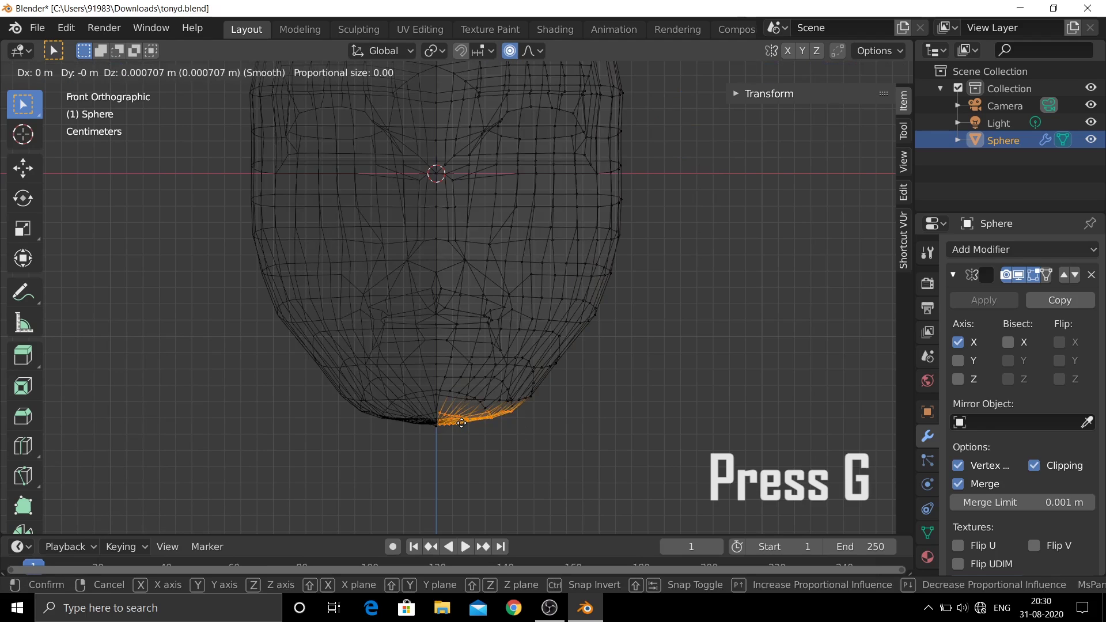
key("z")
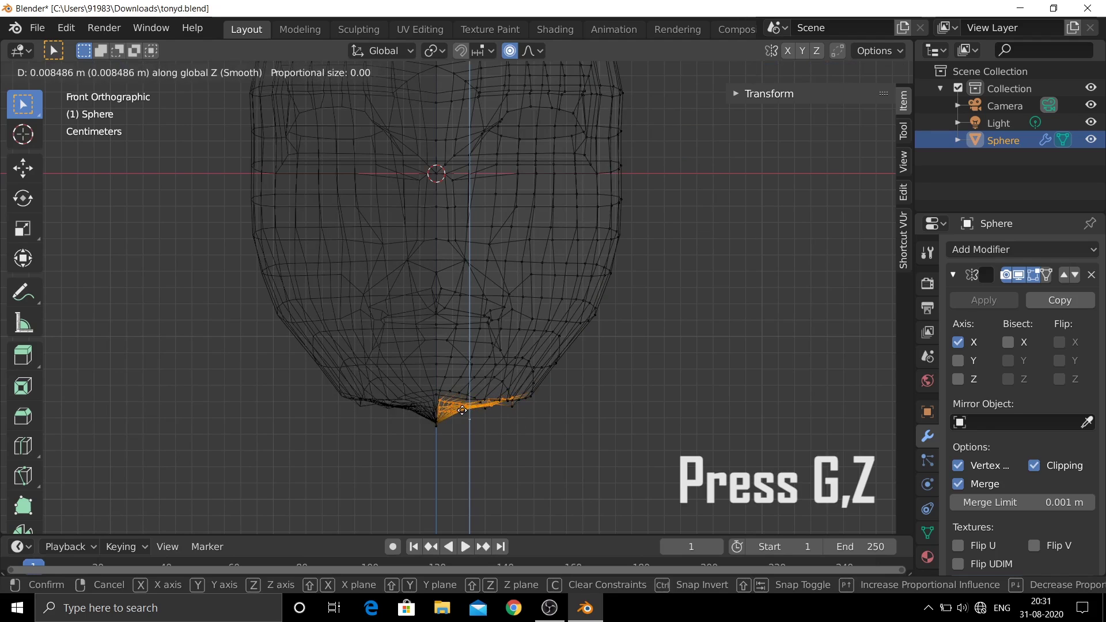
left_click(455, 412)
key("alt+z")
Step: Readjust the chin and the vertices along its bottom edge along Z
middle_click_drag(447, 410, 438, 411)
key("g")
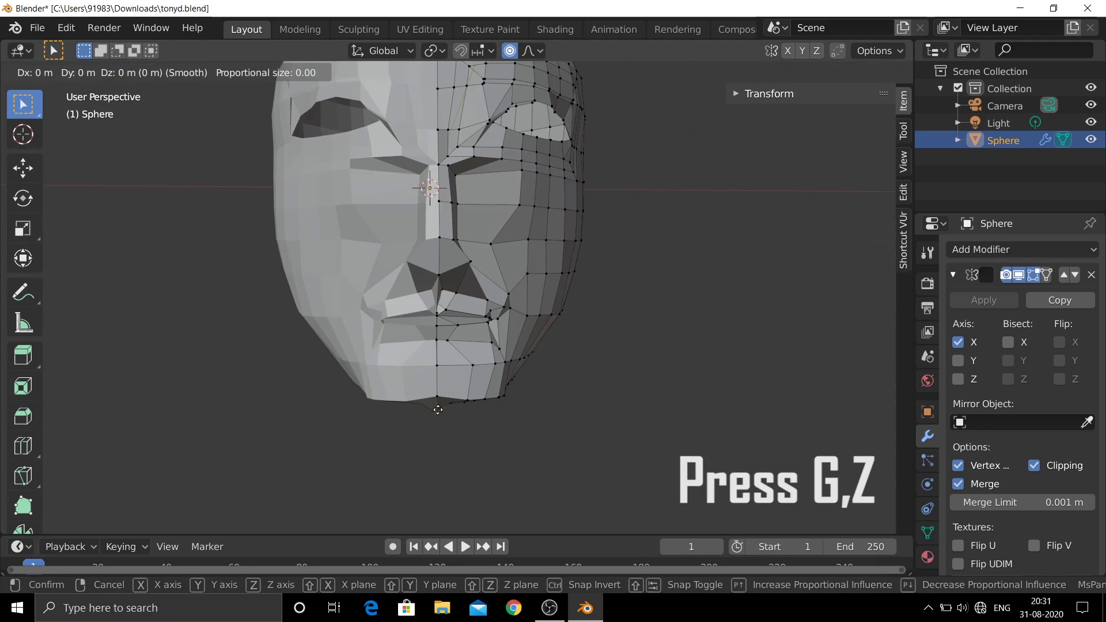
key("z")
left_click(437, 411)
key("KP_1")
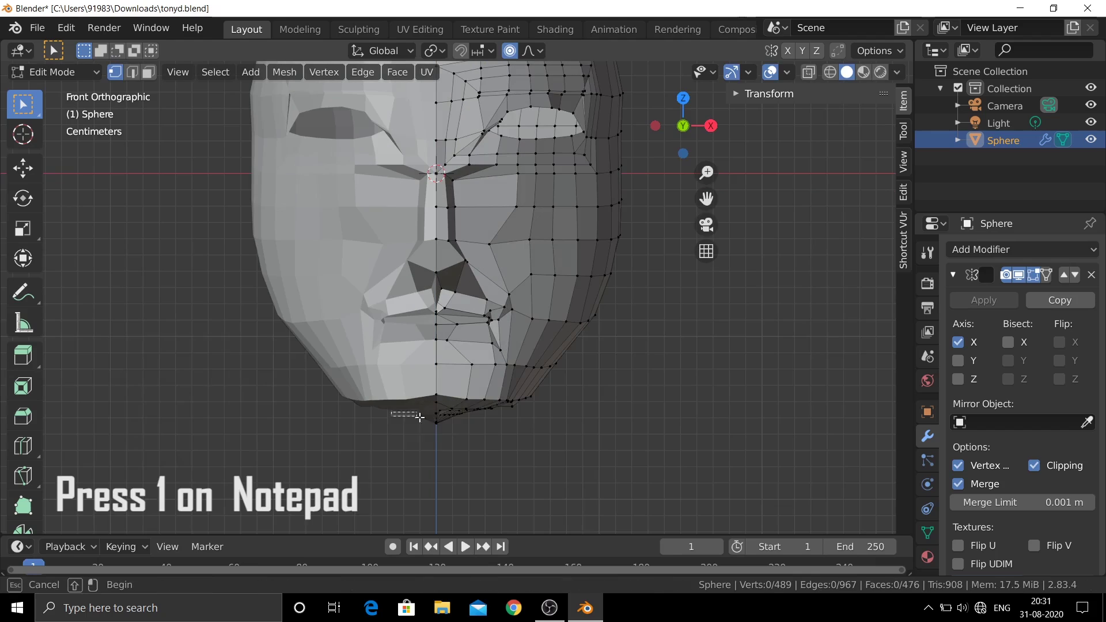
left_click_drag(391, 412, 490, 452)
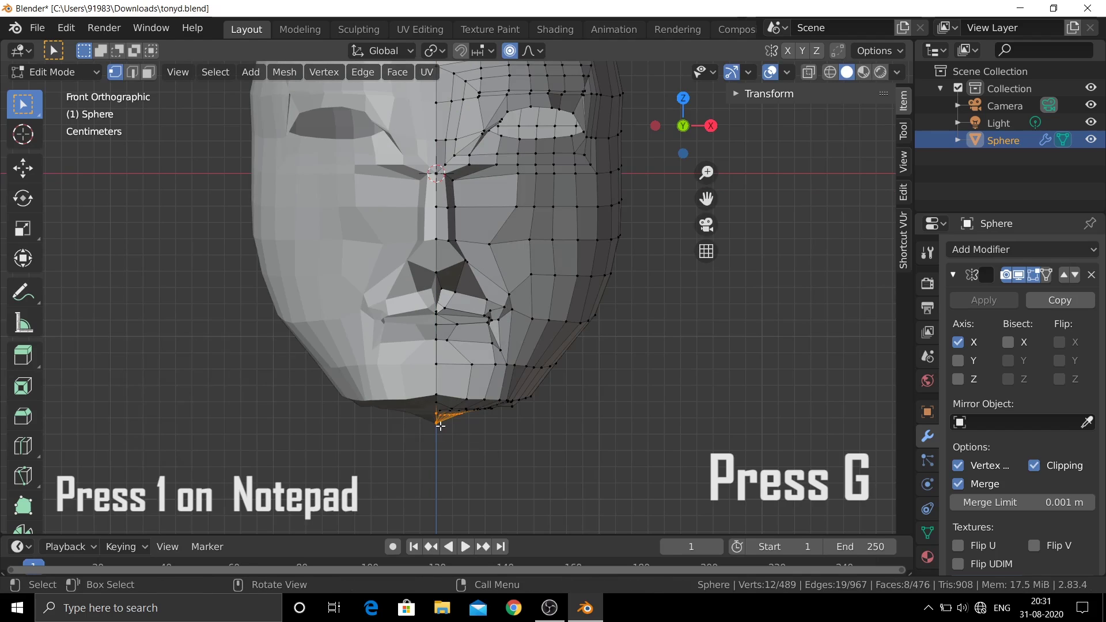
key("g")
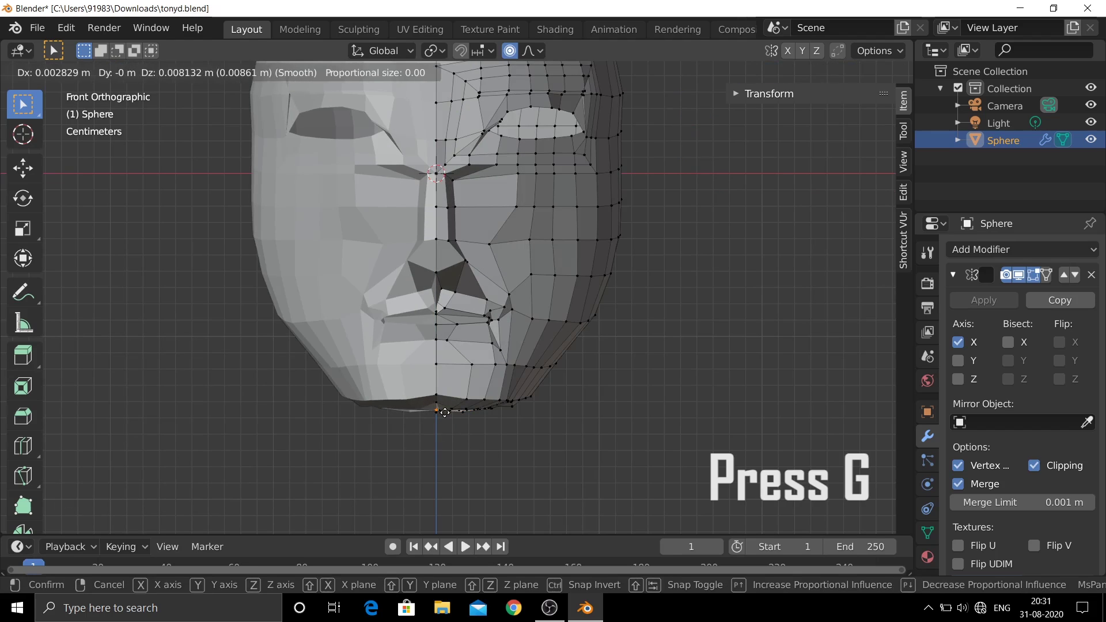
right_click(444, 412)
left_click_drag(346, 404, 539, 462)
key("g")
key("z")
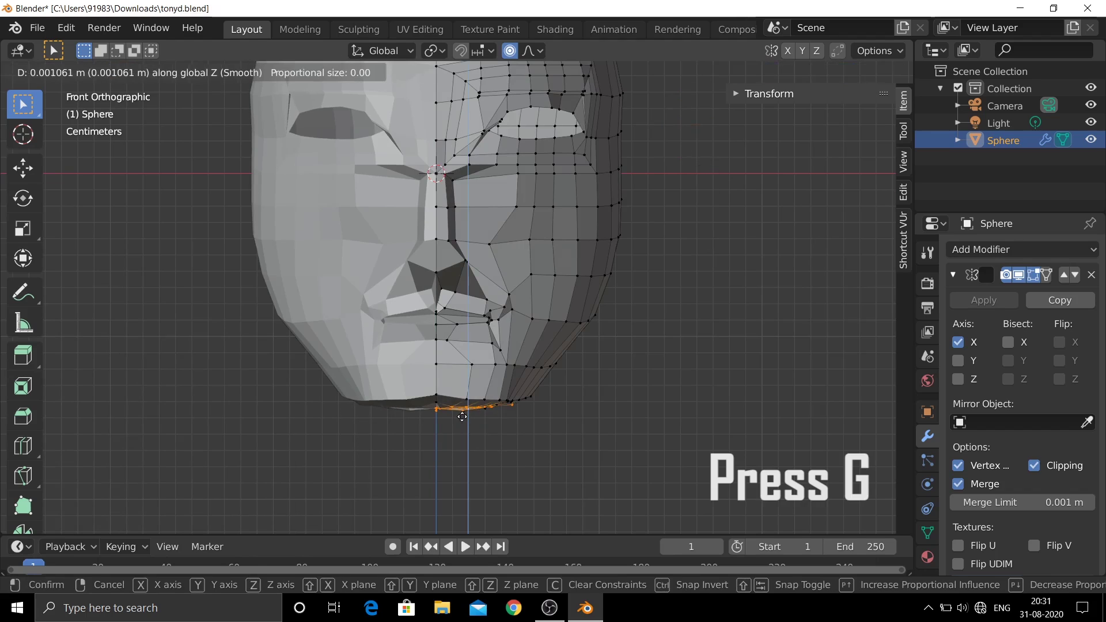
left_click(463, 416)
Step: Raise the side jaw vertices about 0.0073 m along Z
scroll(462, 416, "down", 3)
left_click_drag(520, 280, 572, 335)
key("g")
key("z")
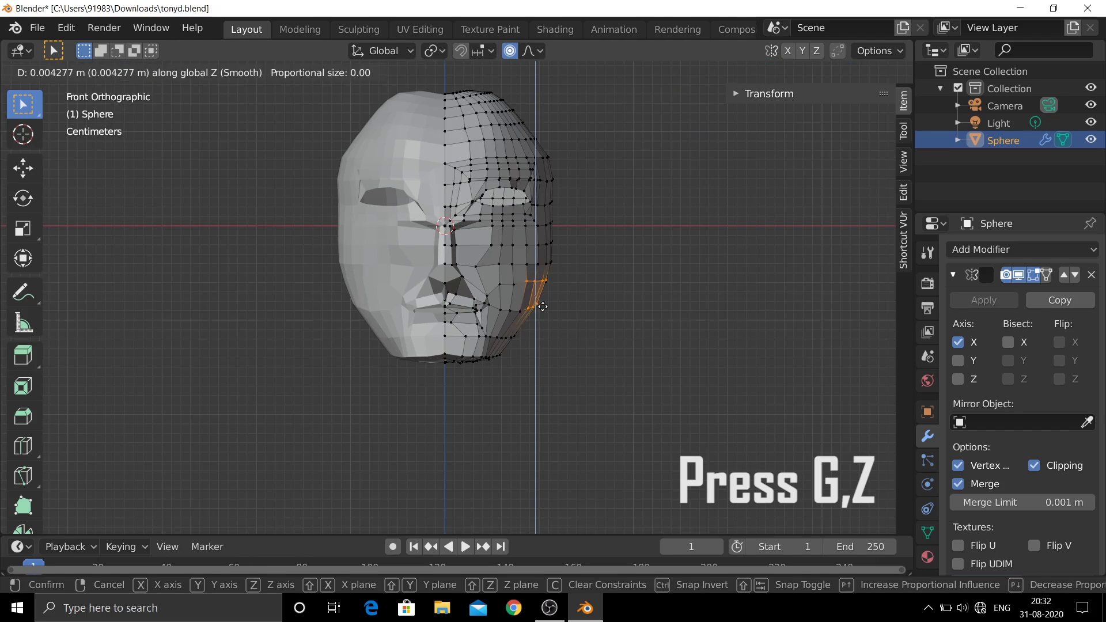
left_click(543, 302)
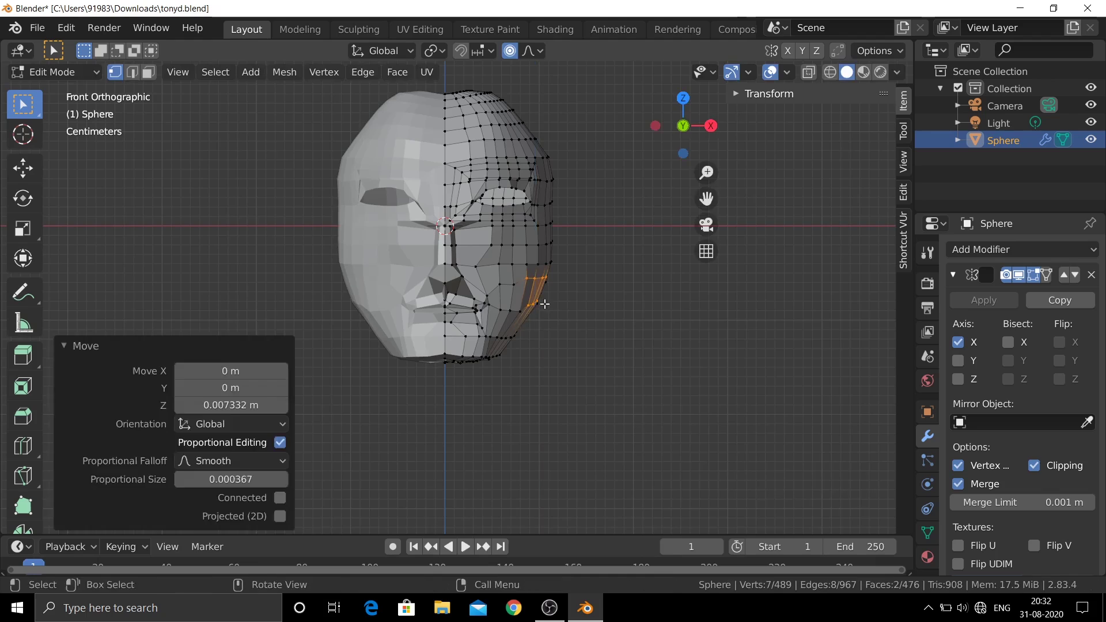
Step: Turn on see-through display and box-select the vertices around the eye
scroll(541, 303, "up", 2)
key("shift+z")
left_click_drag(623, 192, 450, 124)
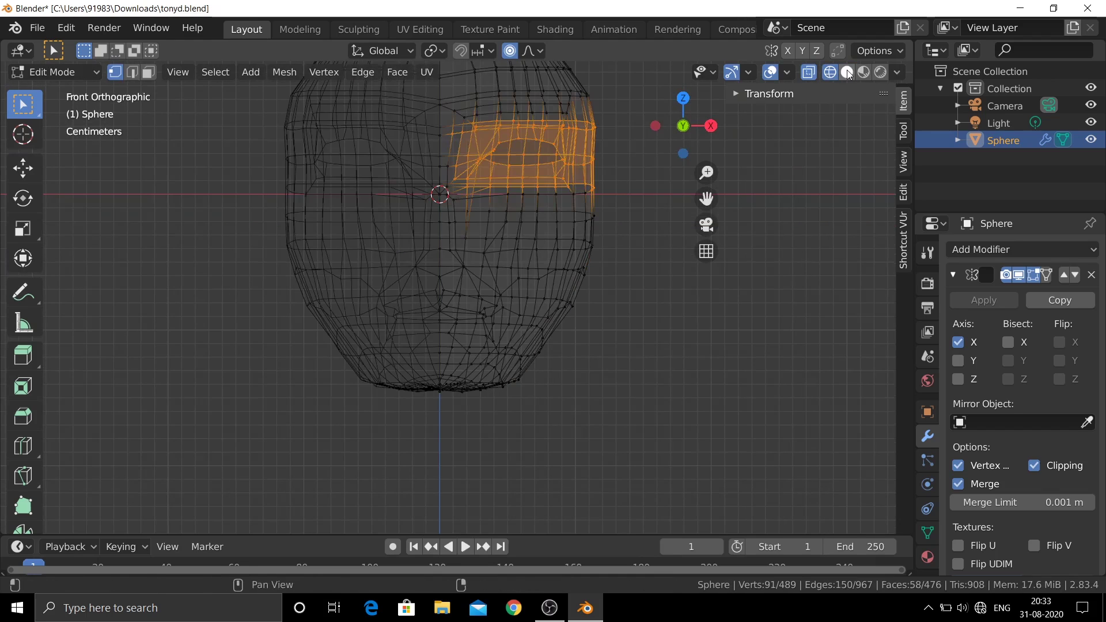
Step: Lower the eye region along Z and nudge a cheek vertex and a vertex near the nose
key("shift+z")
key("g")
key("z")
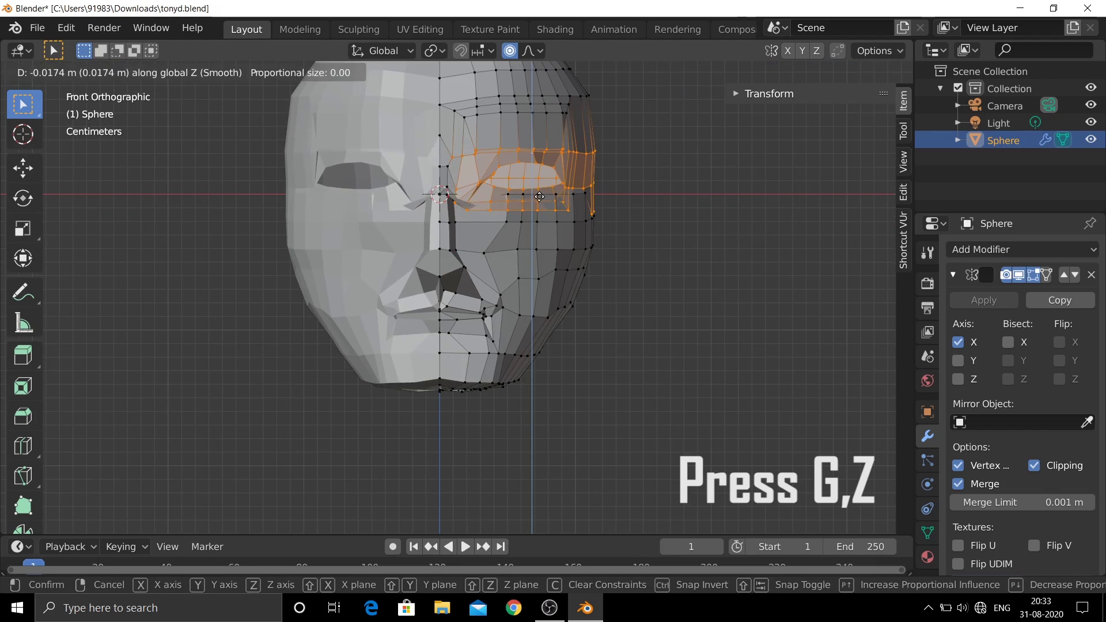
left_click(545, 189)
left_click(503, 289)
key("g")
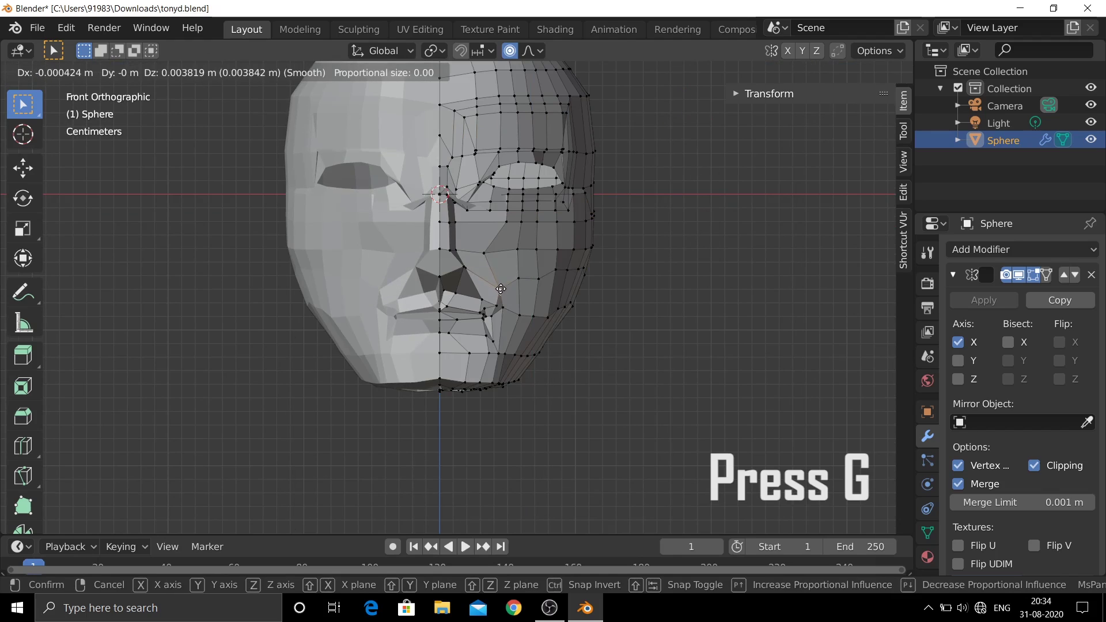
left_click(499, 289)
key("g")
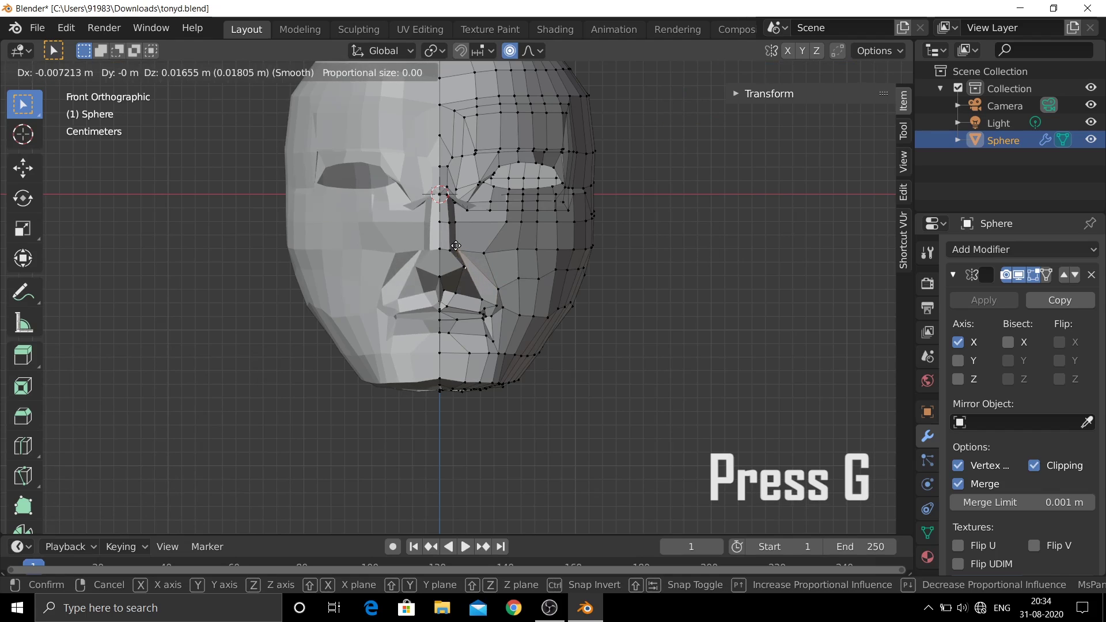
left_click(535, 203)
Step: Select three faces below the eye and rotate them in side view
scroll(535, 203, "up", 3)
key("3")
left_click(469, 228)
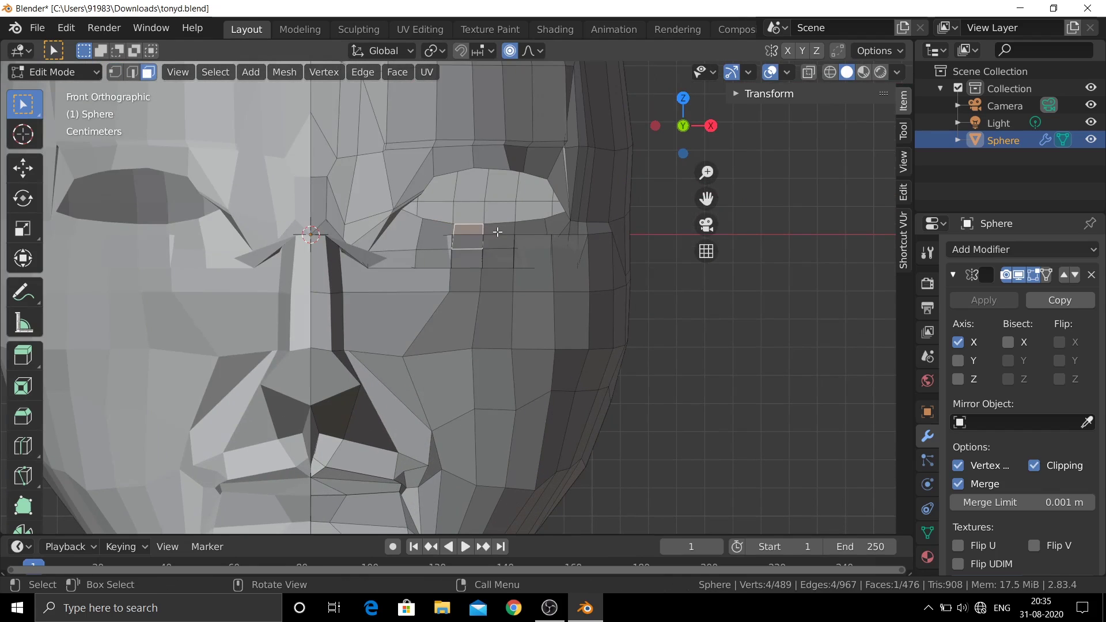
left_click(518, 226, "shift")
left_click(499, 251, "shift")
key("KP_3")
key("r")
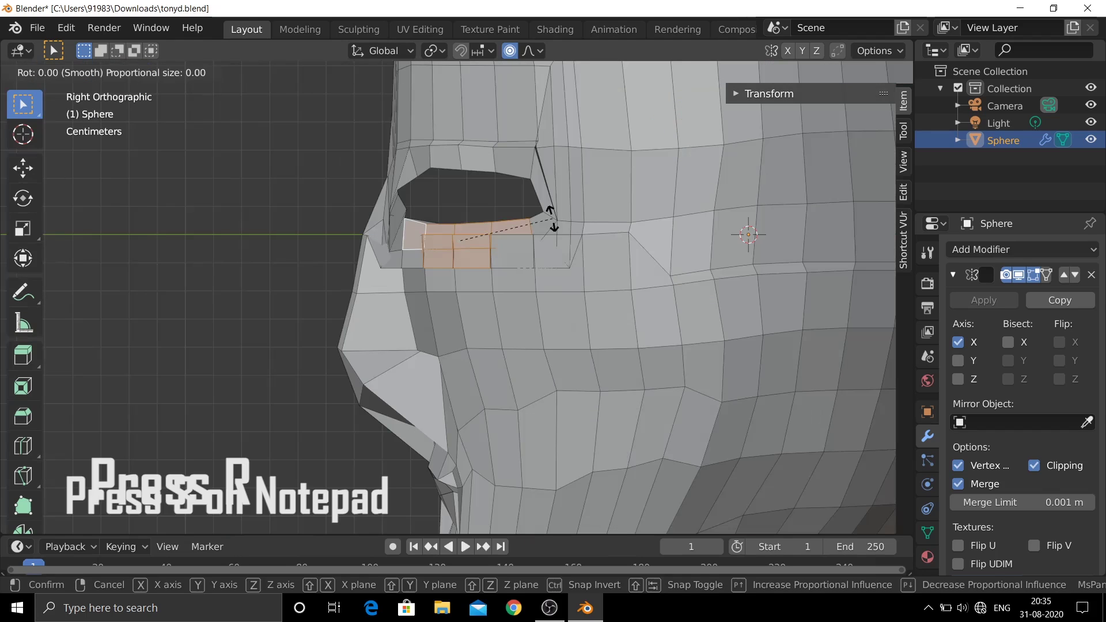
left_click(550, 227)
Step: Push the eyelid vertices back along Y, tilt them, and push them back again
key("g")
key("y")
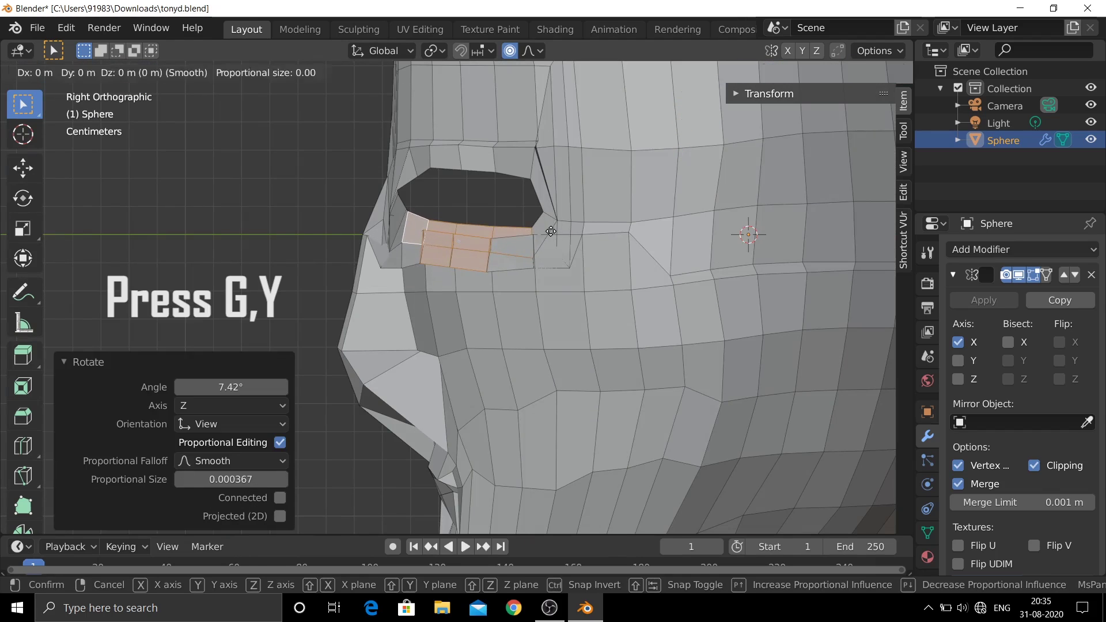
left_click(558, 235)
key("r")
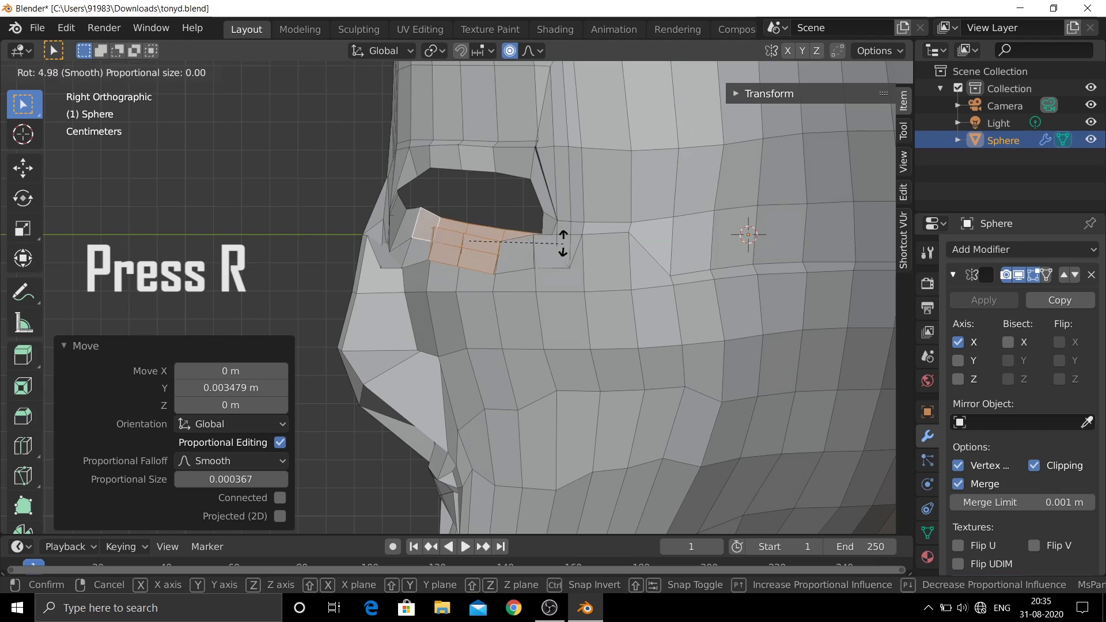
left_click(565, 239)
key("g")
key("y")
left_click(571, 237)
Step: Tilt the eye socket rim about -6.55° in front view and raise the upper eyelid along Z
key("KP_1")
key("r")
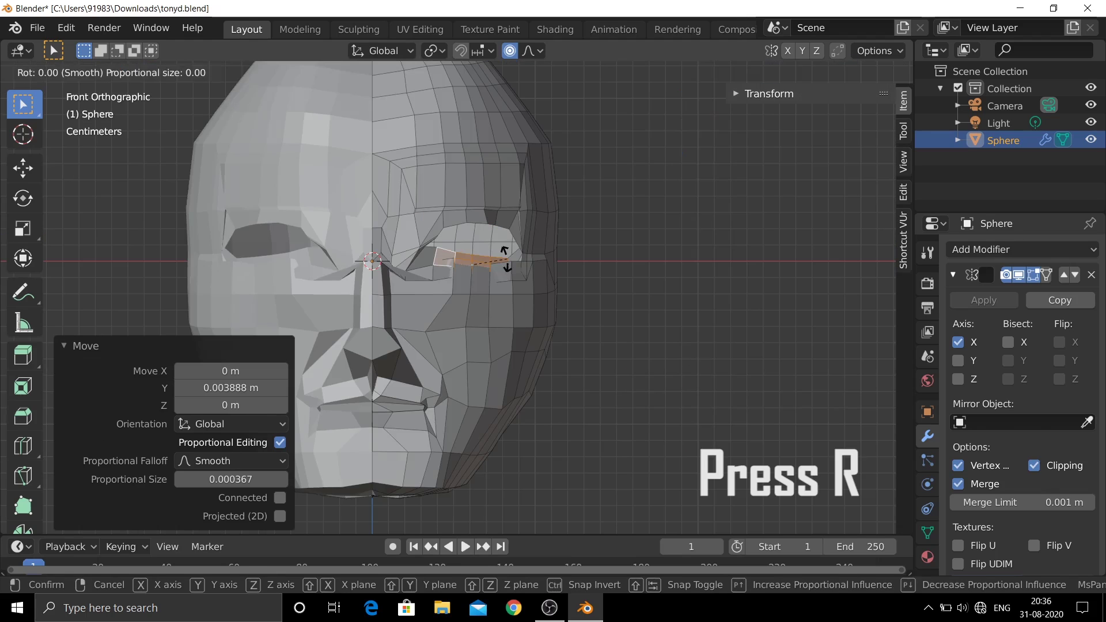
left_click(506, 257)
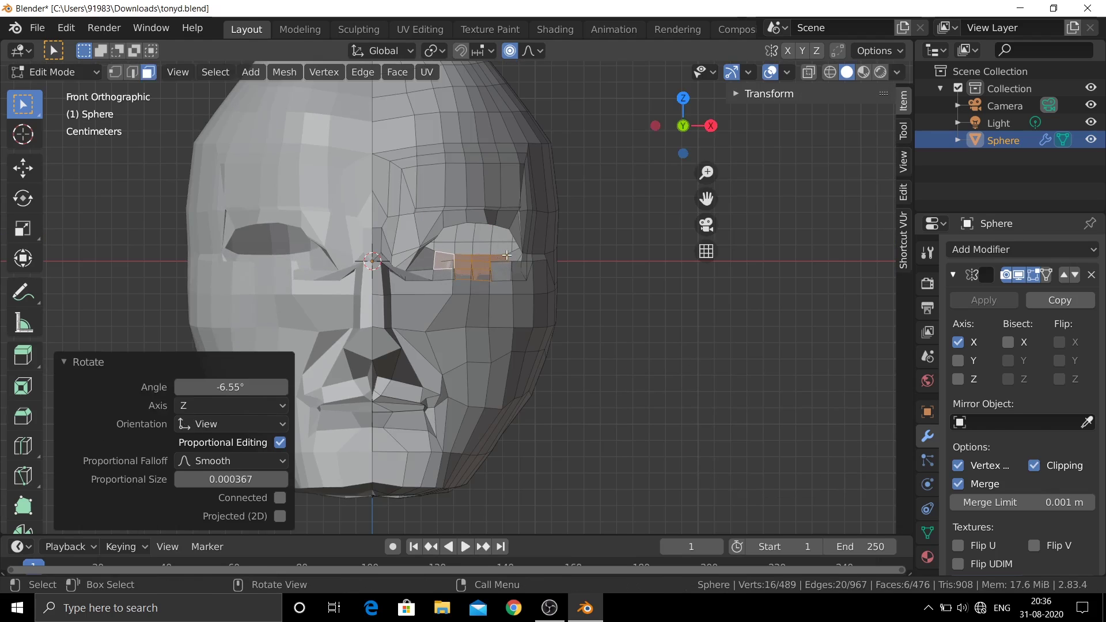
middle_click_drag(506, 257, 489, 193)
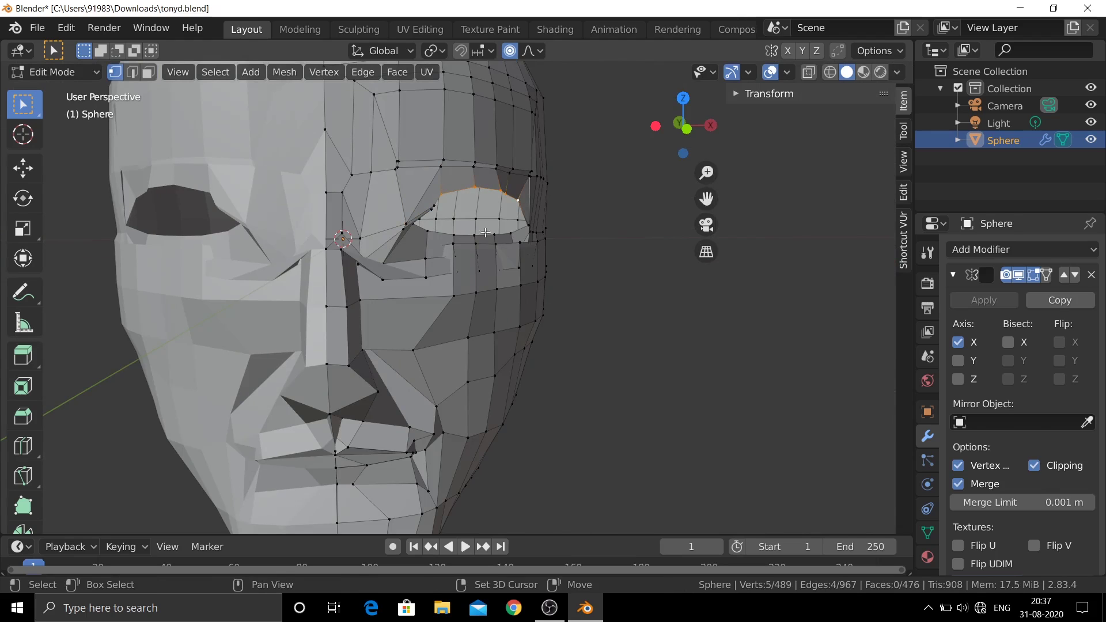
key("g")
key("z")
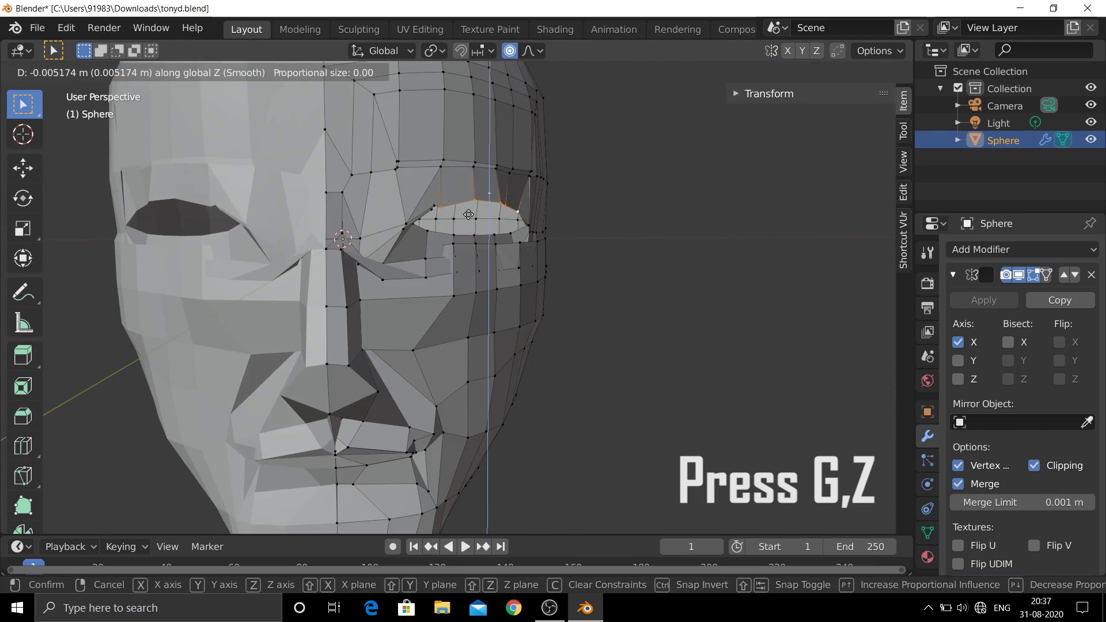
left_click(468, 215)
Step: Push the eyelid vertices further back along Y in side view
scroll(468, 214, "down", 3)
key("KP_3")
key("g")
key("y")
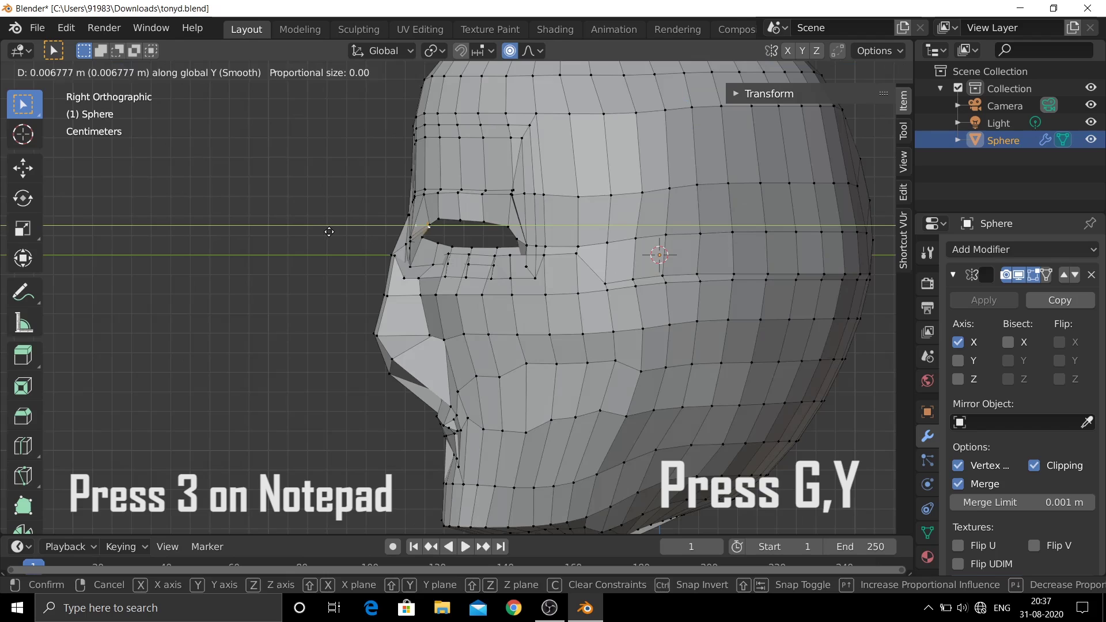
left_click(329, 231)
Step: Pull the chin lower with a proportional move in front view and select the chin faces
scroll(389, 288, "down", 3)
key("KP_1")
key("g")
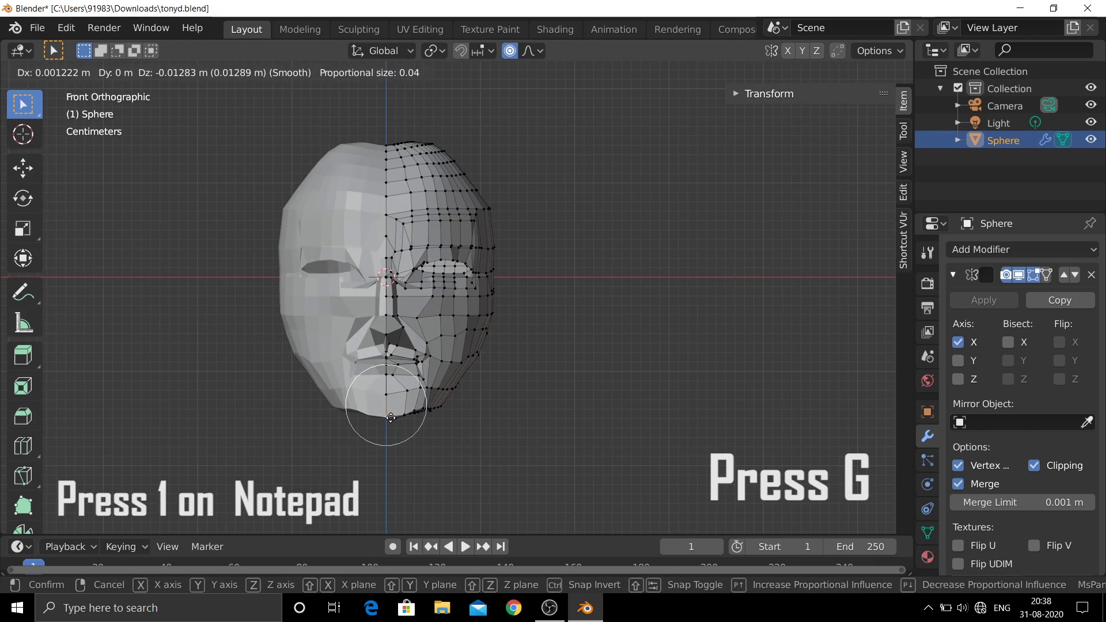
left_click(390, 417)
scroll(437, 357, "up", 3)
scroll(436, 361, "up", 2)
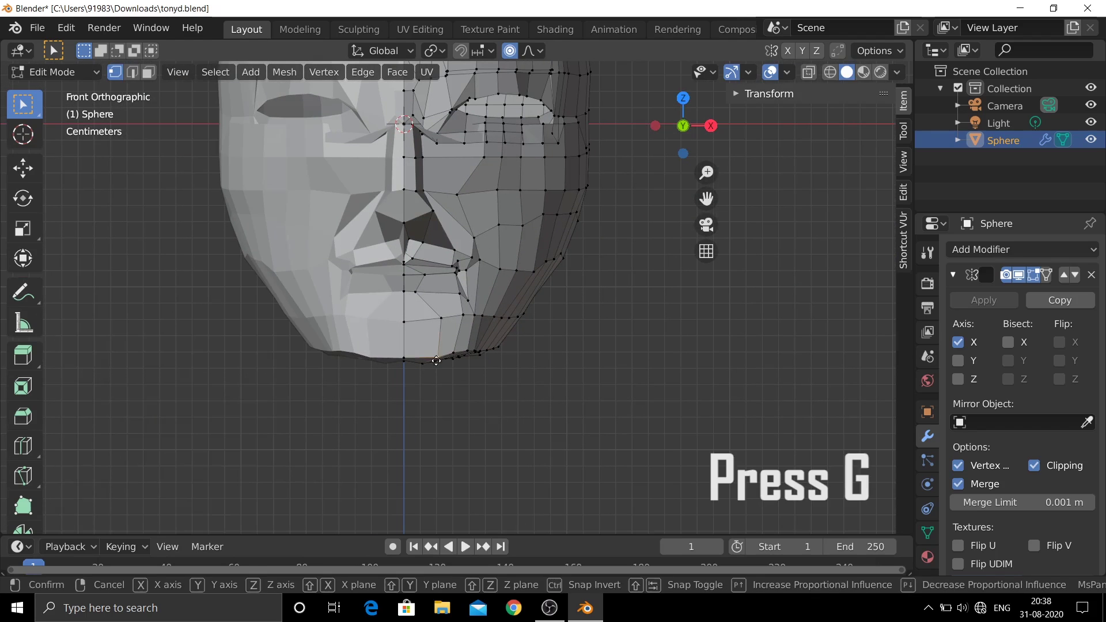
key("g")
left_click(376, 380)
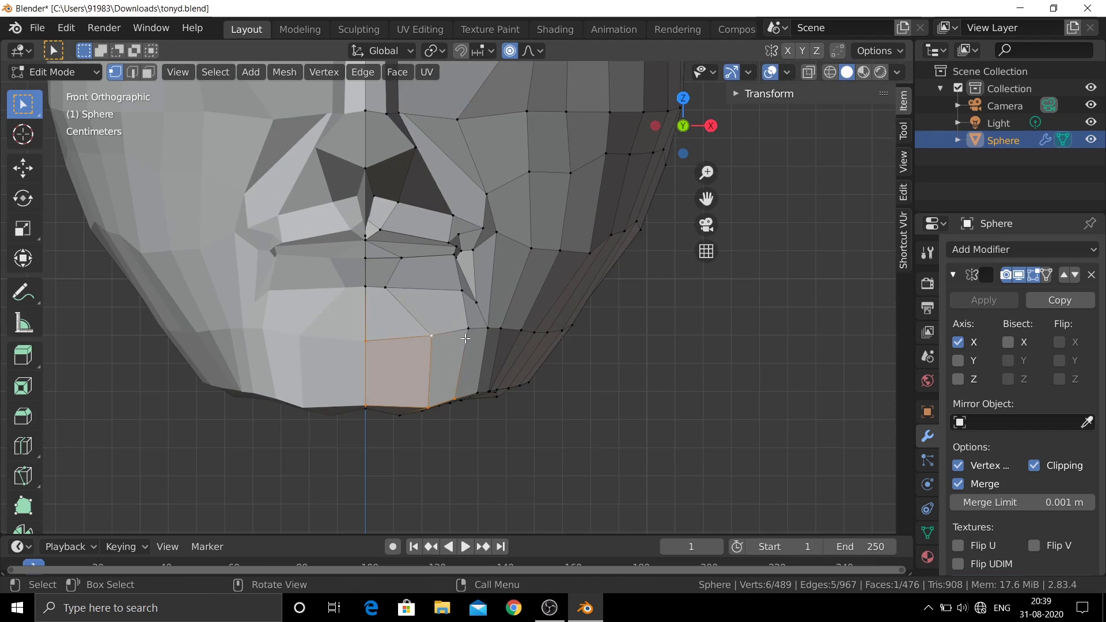
Step: Lower the chin faces along Z and lift the vertex under the lower lip
key("g")
key("z")
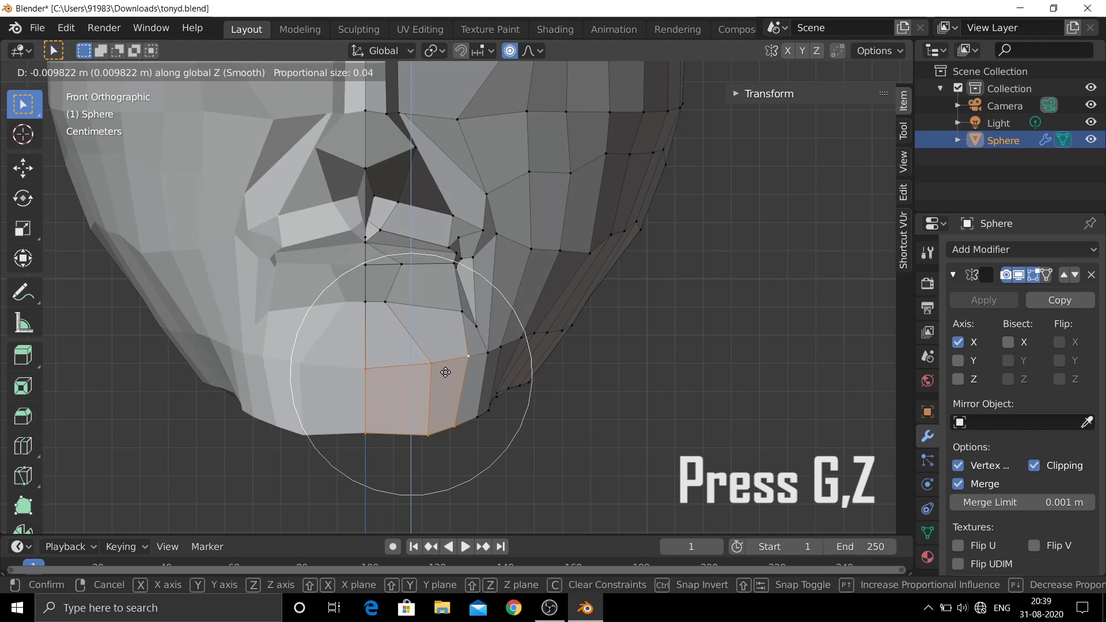
left_click(446, 373)
left_click(387, 301)
key("g")
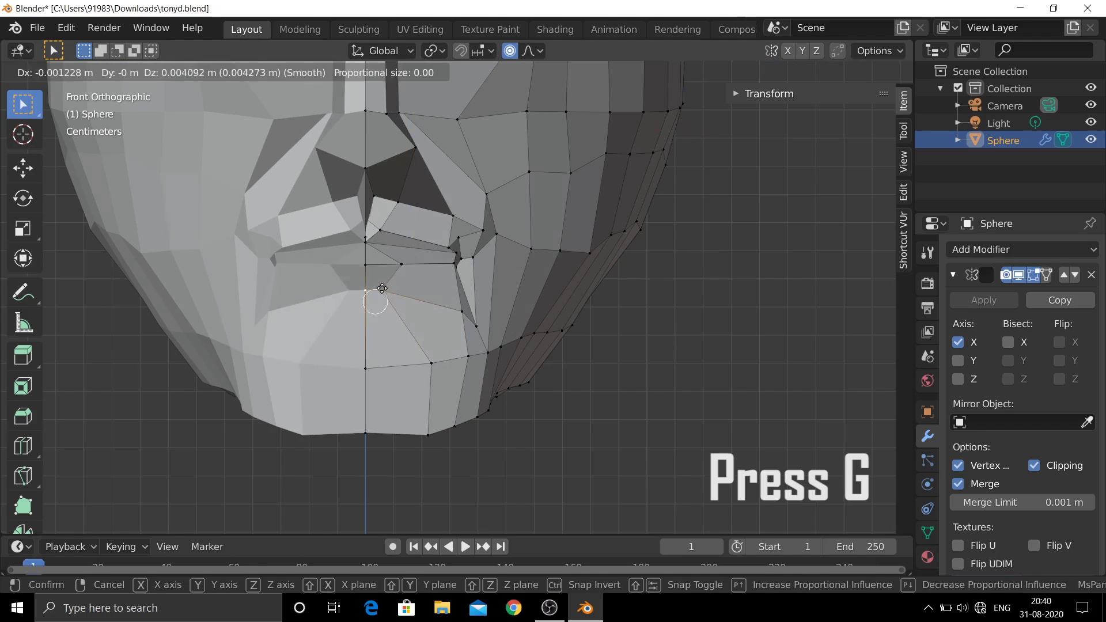
left_click(382, 282)
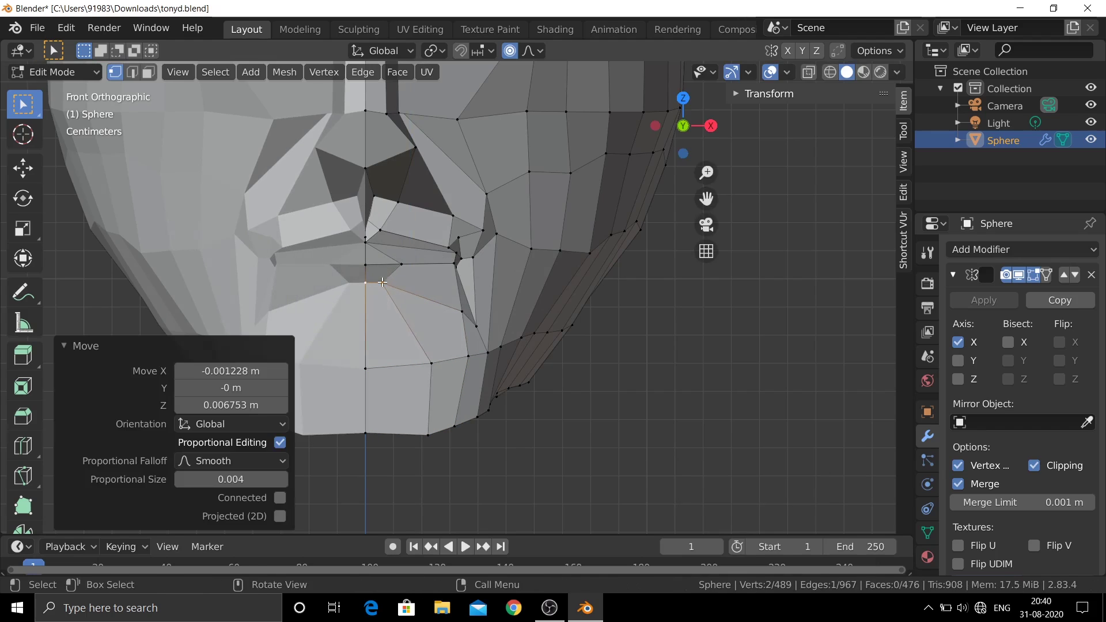
Step: Raise the vertex near the mouth corner to about 0.022 m along Z
left_click(461, 312)
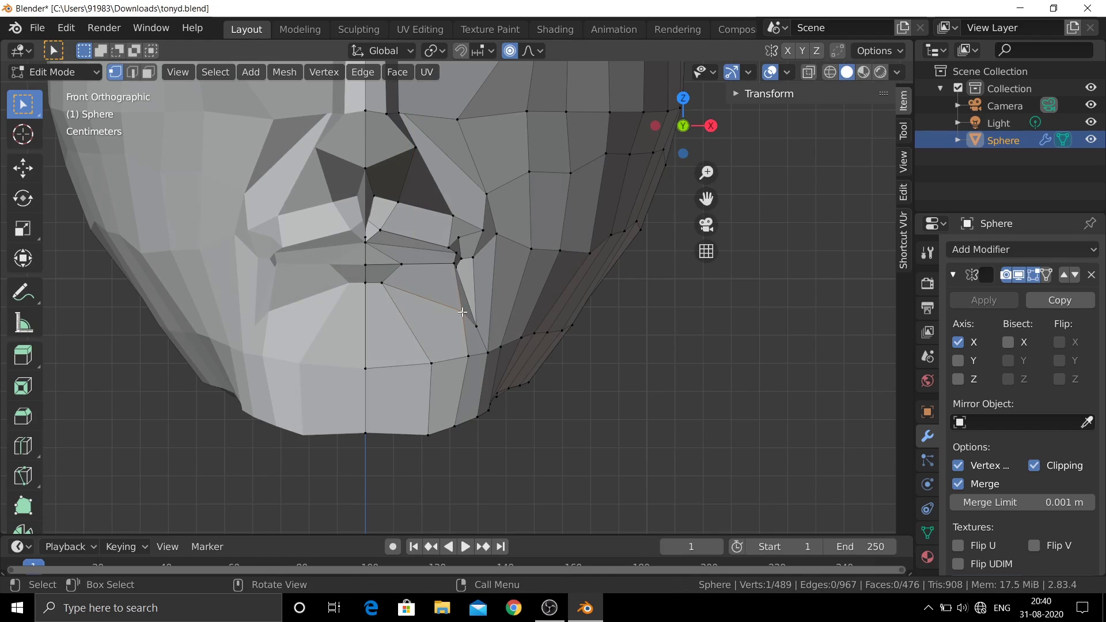
key("g")
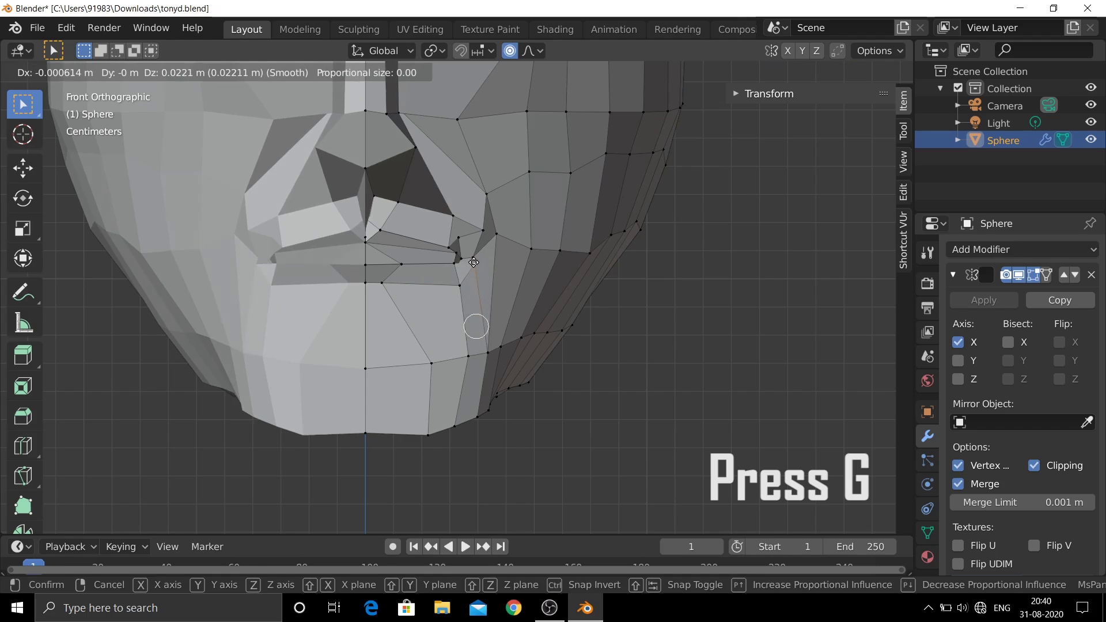
left_click(474, 259)
mouse_move(473, 259)
middle_mouse_down()
mouse_move(417, 363)
mouse_move(491, 354)
middle_mouse_up()
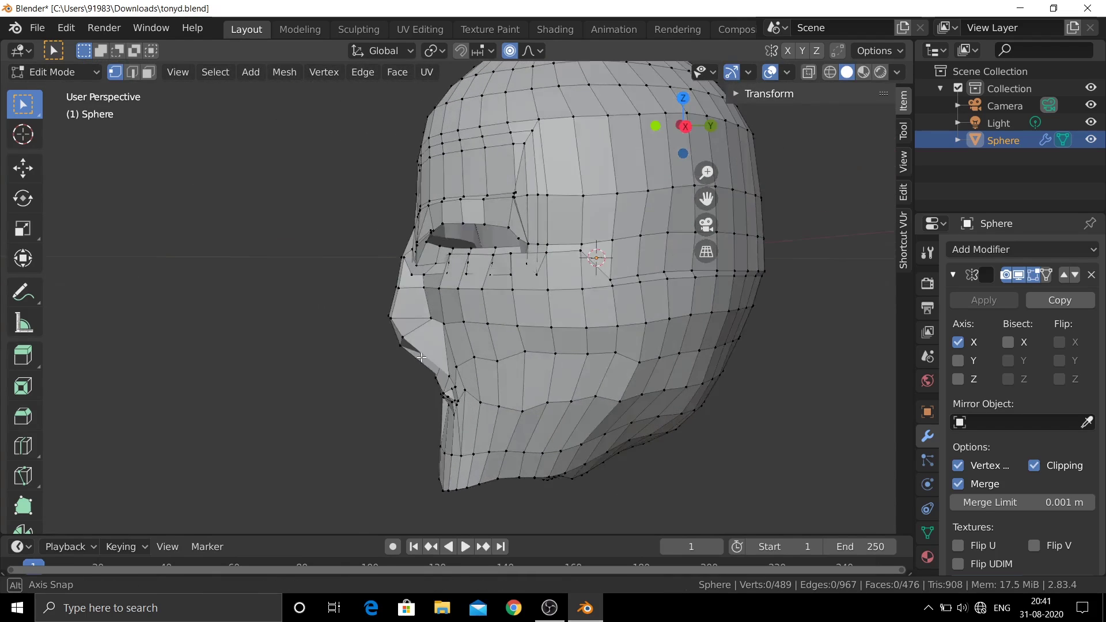
key("KP_1")
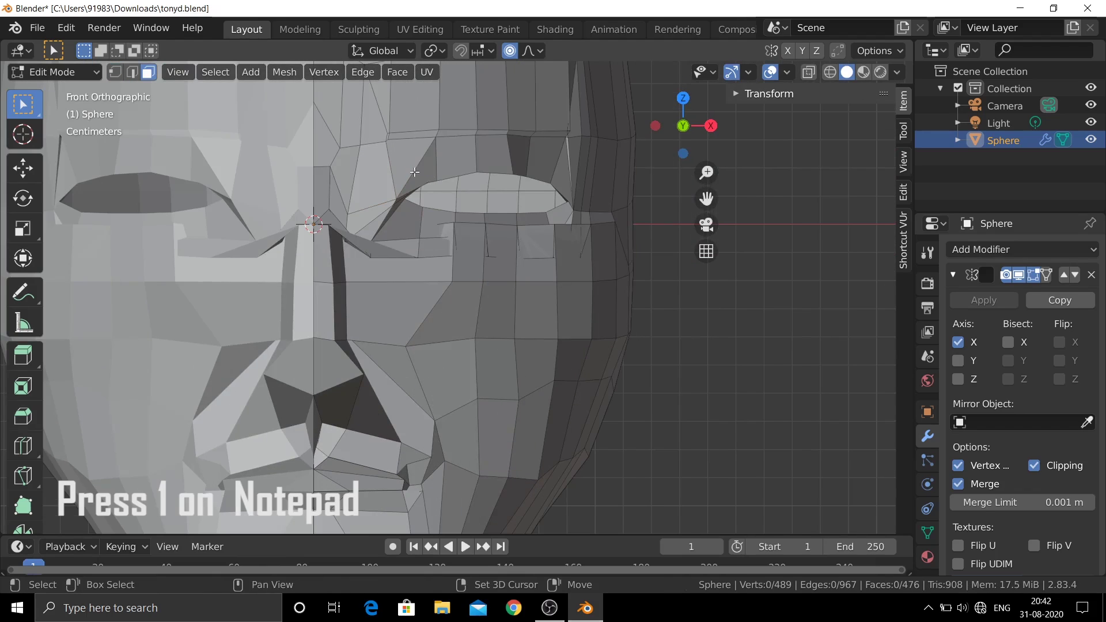
left_click(414, 172)
left_click(388, 184, "shift")
Step: Select the eye-rim and brow faces and shift them about 0.016 m along X toward the centre
left_click(398, 206, "shift")
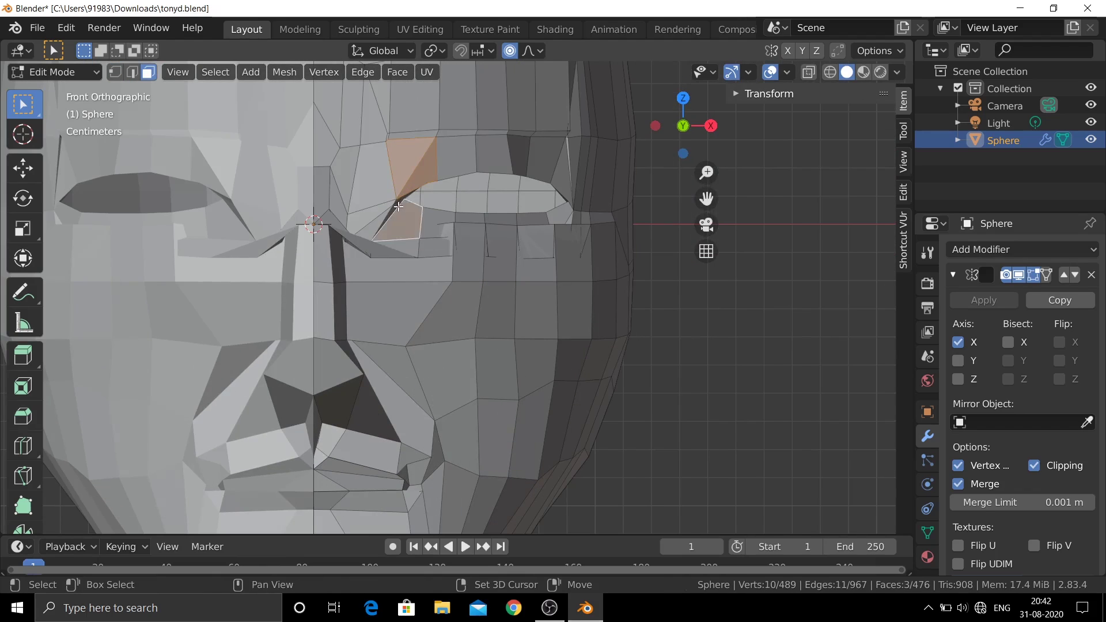
left_click(443, 221, "shift")
left_click(548, 216, "shift")
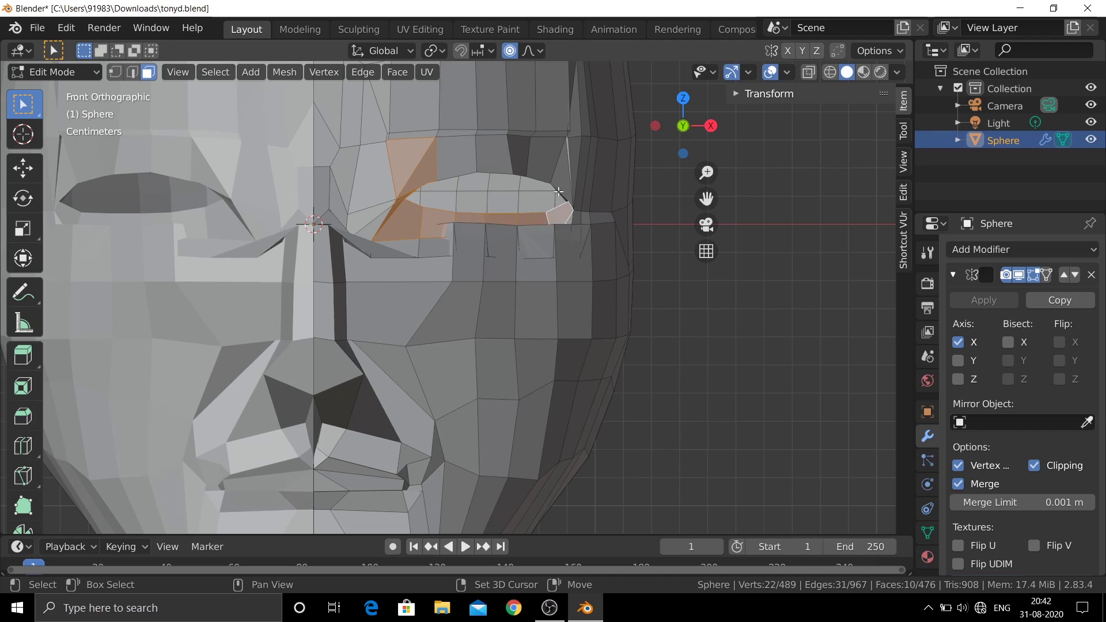
left_click(561, 172, "shift")
left_click(536, 147, "shift")
left_click(461, 147, "shift")
left_click(386, 136, "shift")
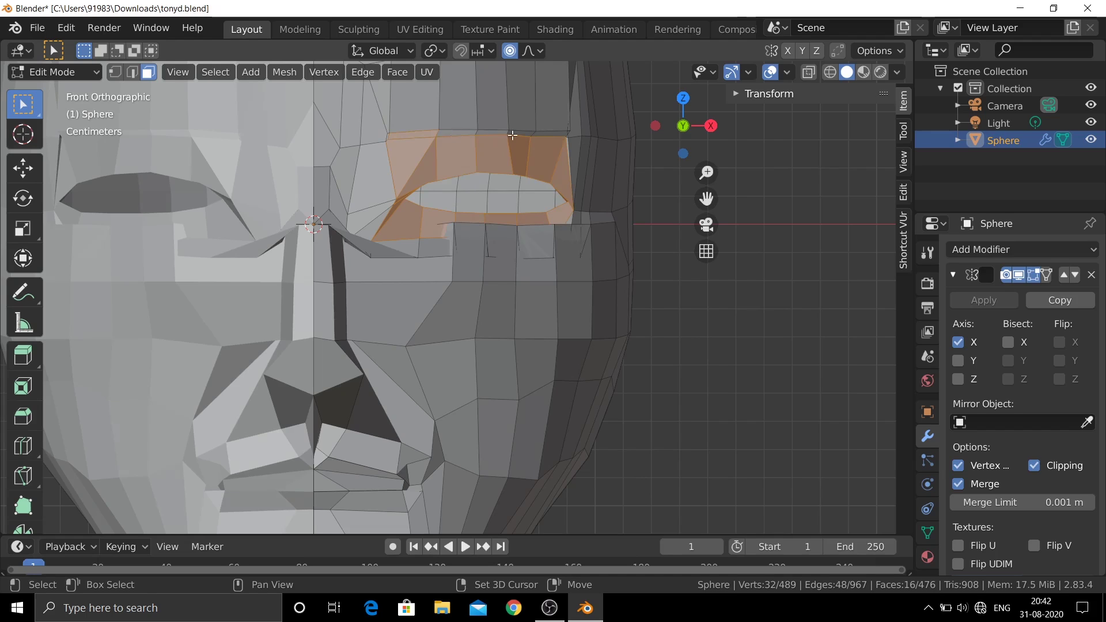
key("g")
key("x")
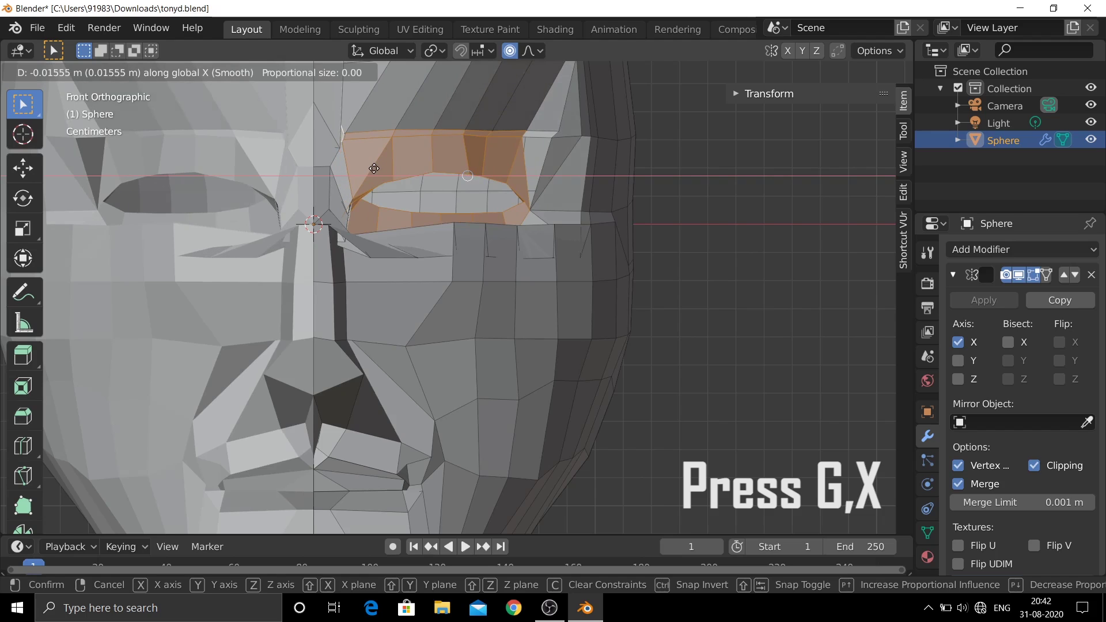
left_click(374, 168)
left_click(525, 201)
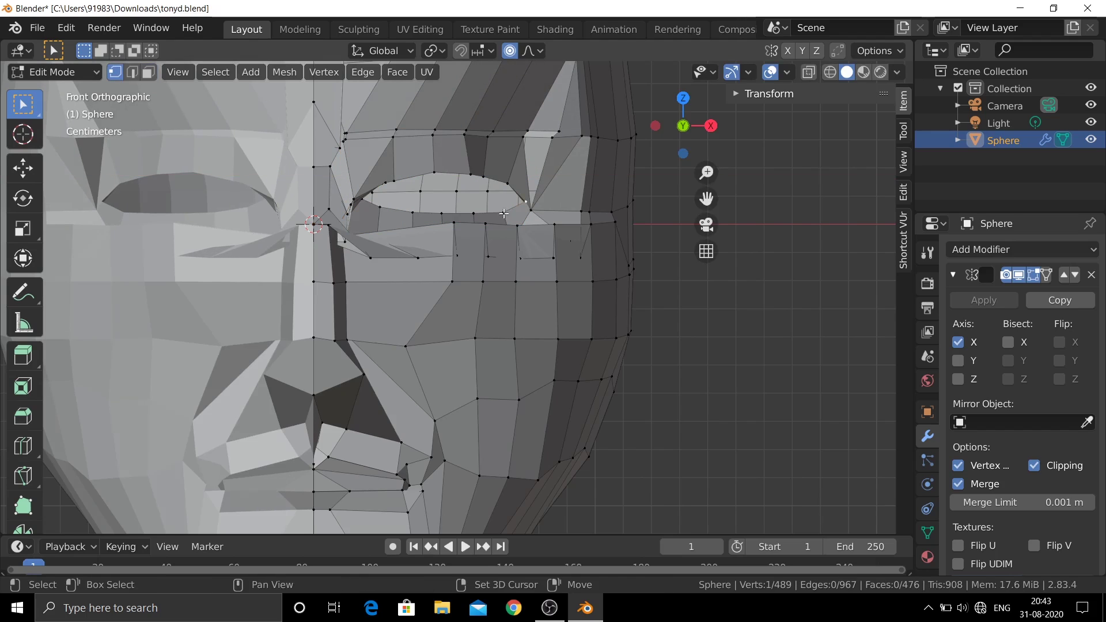
Step: Delete five faces inside the eye socket
key("g")
key("x")
key("Return")
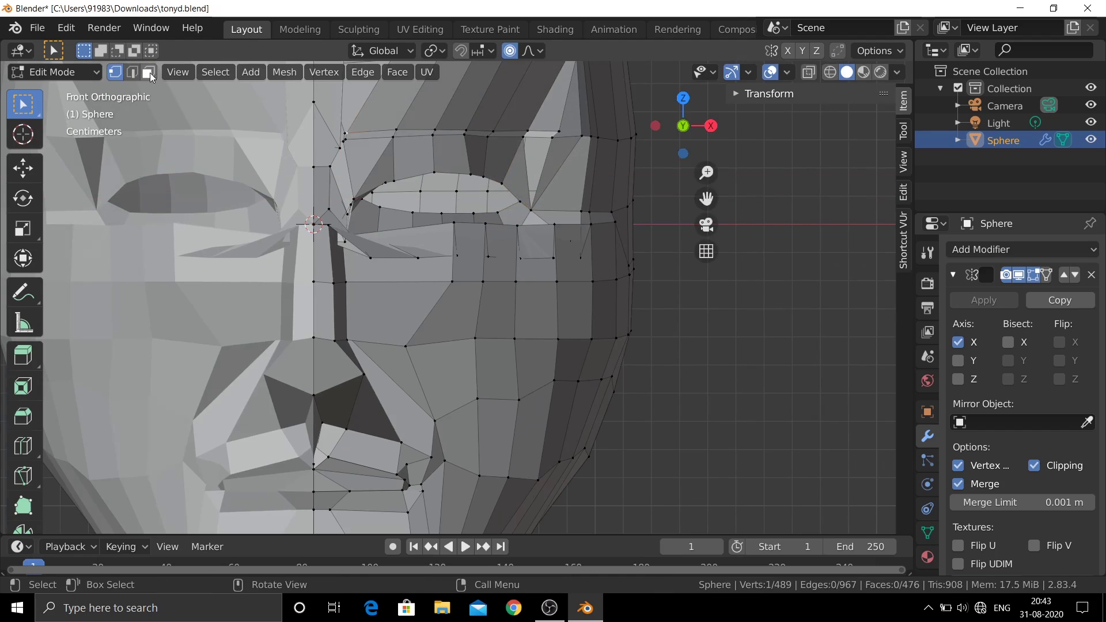
key("3")
mouse_move(496, 184)
middle_mouse_down()
mouse_move(346, 228)
mouse_move(453, 241)
mouse_move(393, 278)
mouse_move(454, 226)
mouse_move(406, 244)
middle_mouse_up()
left_click(393, 278)
left_click(403, 281, "shift")
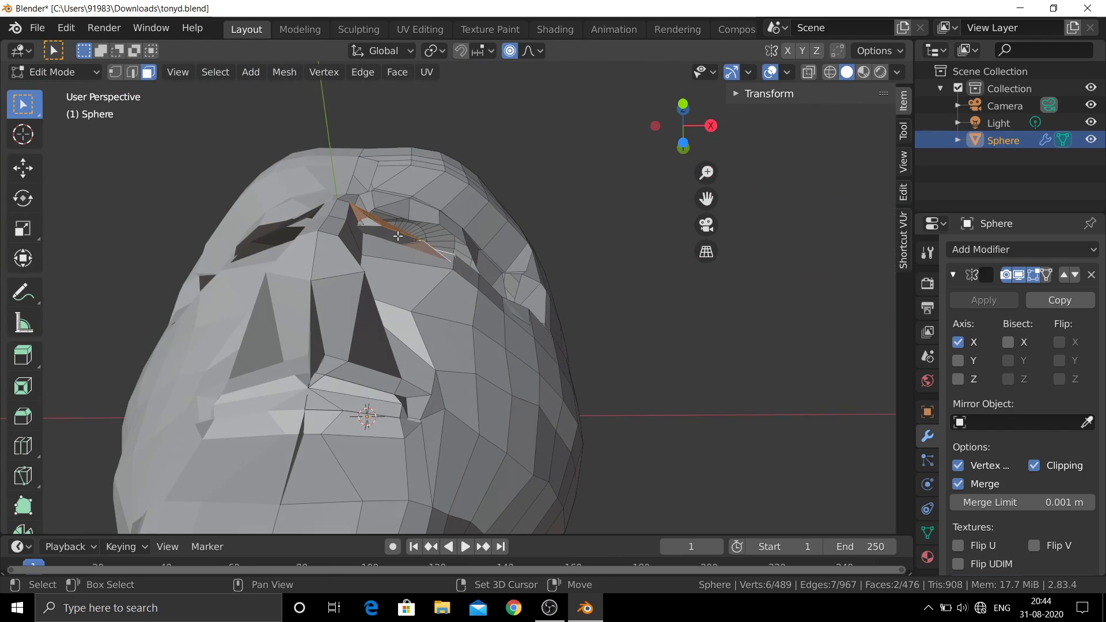
left_click(376, 233, "shift")
left_click(373, 224, "shift")
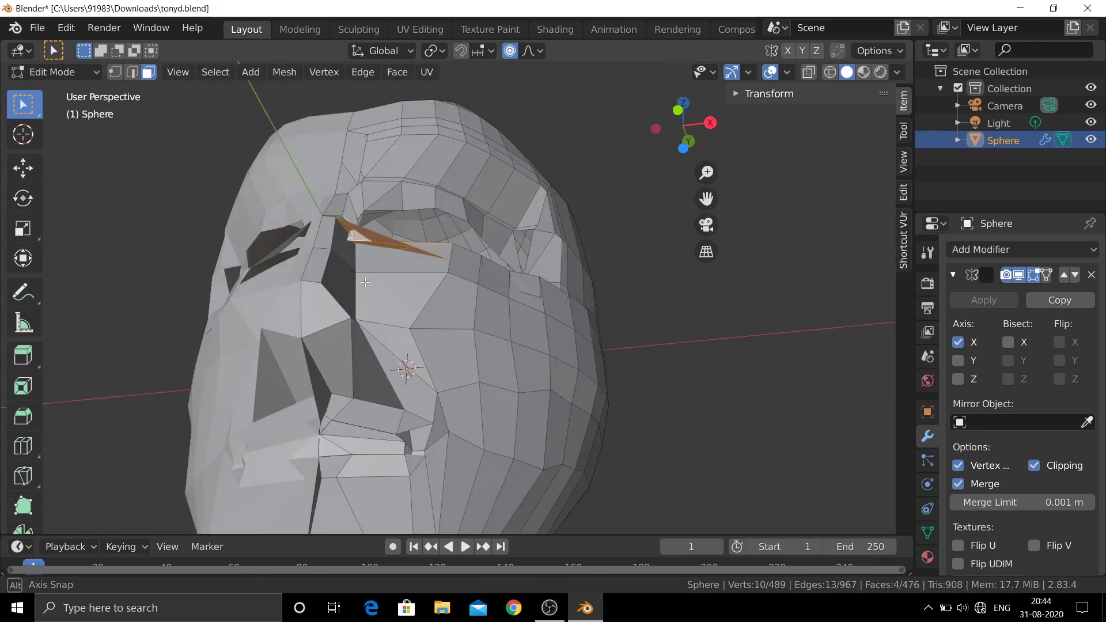
mouse_move(373, 224)
middle_mouse_down()
mouse_move(326, 336)
mouse_move(414, 259)
mouse_move(465, 246)
middle_mouse_up()
left_click(415, 259, "shift")
key("x")
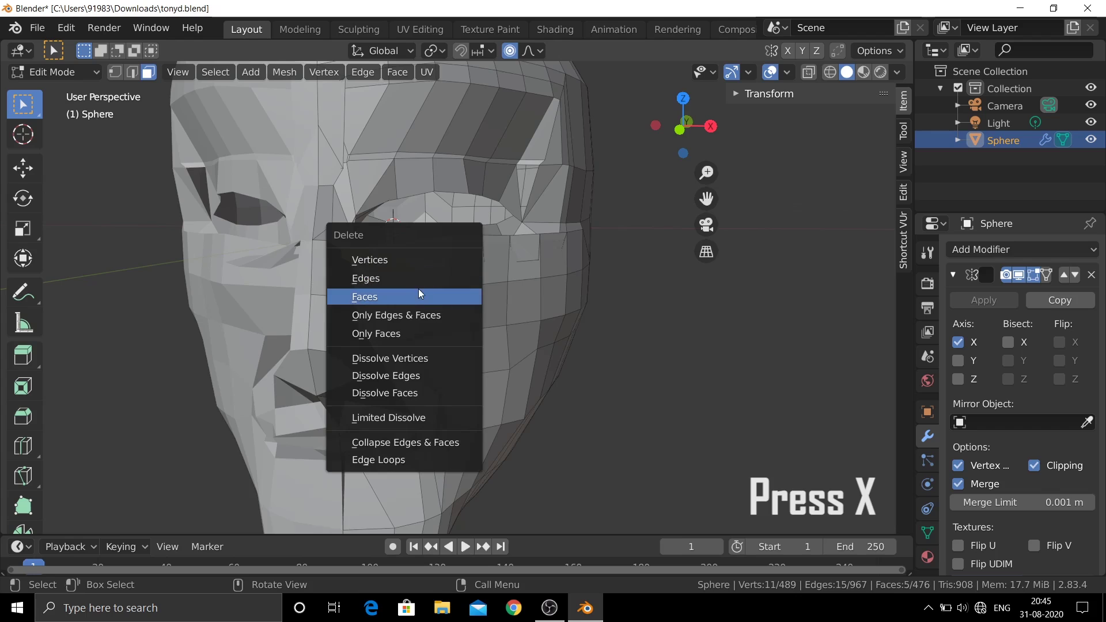
left_click(419, 291)
Step: Delete a small leftover face and the two faces at the nose bridge
middle_click_drag(419, 291, 429, 302)
left_click(350, 243)
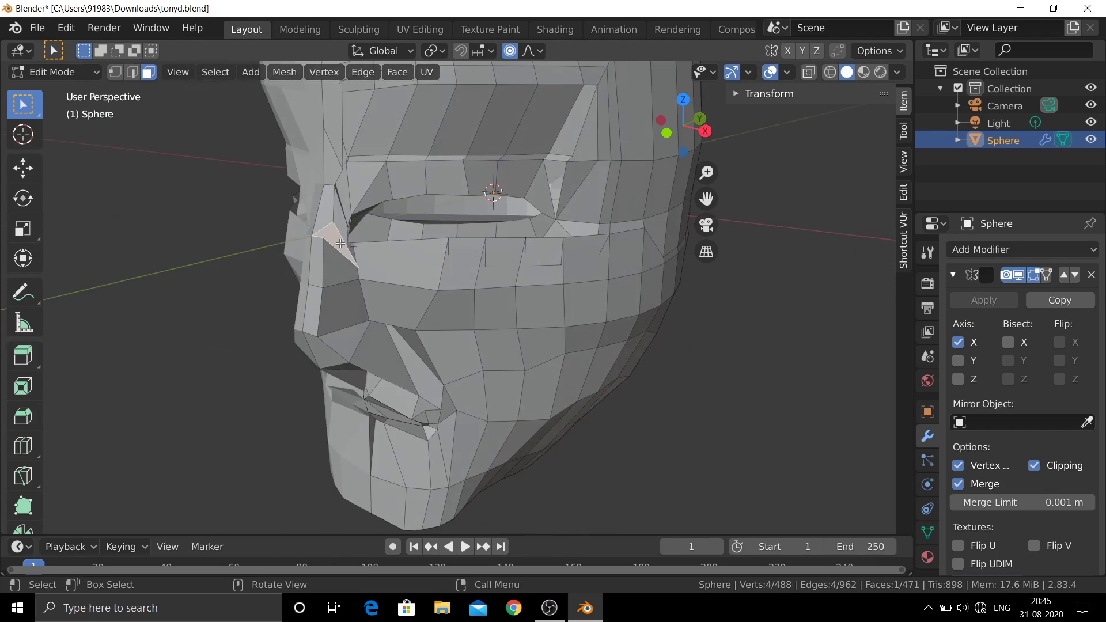
key("x")
left_click(354, 243)
scroll(354, 243, "up", 5)
mouse_move(354, 242)
middle_mouse_down()
mouse_move(207, 213)
mouse_move(365, 227)
mouse_move(322, 242)
mouse_move(340, 231)
mouse_move(290, 203)
middle_mouse_up()
left_click(321, 241, "shift")
key("x")
left_click(326, 216)
Step: Delete the thin face and one more face beside the nose
left_click(297, 207)
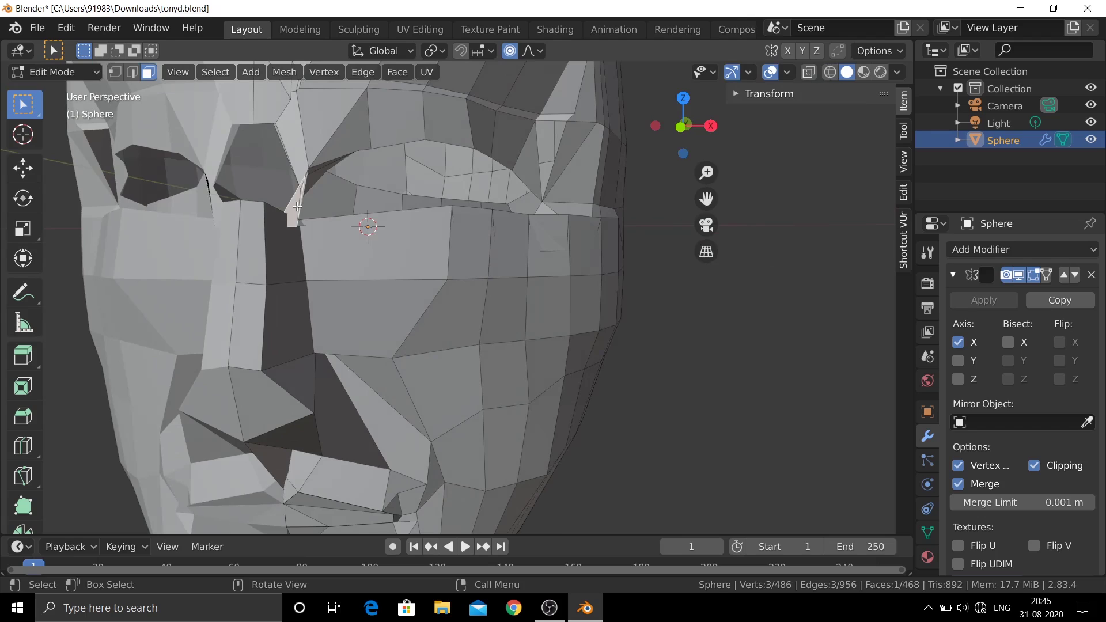
key("x")
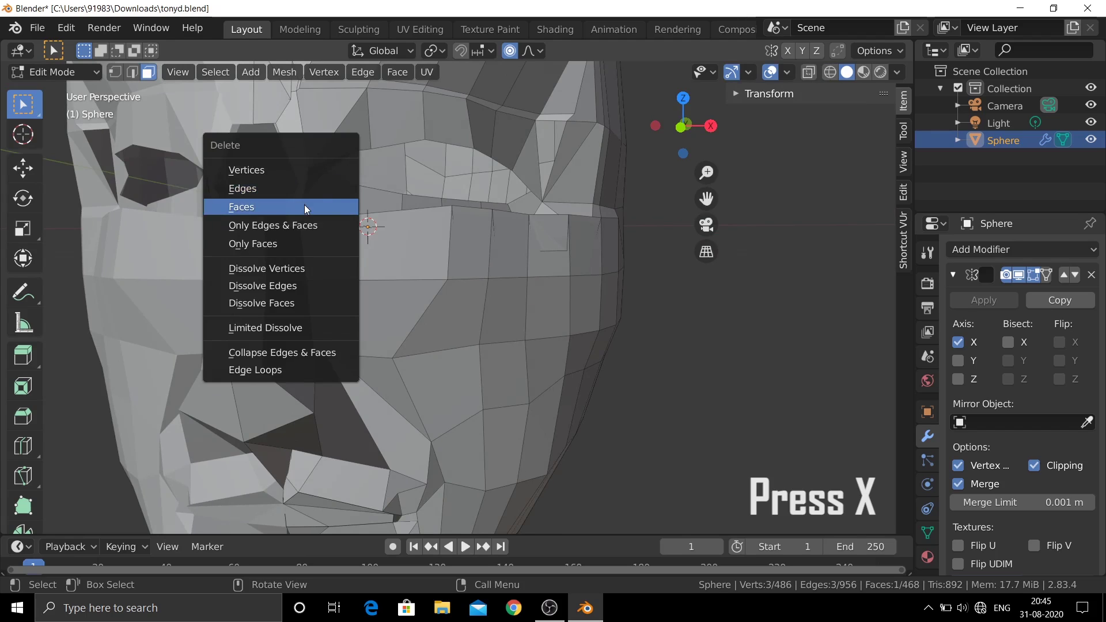
left_click(304, 205)
left_click(305, 196)
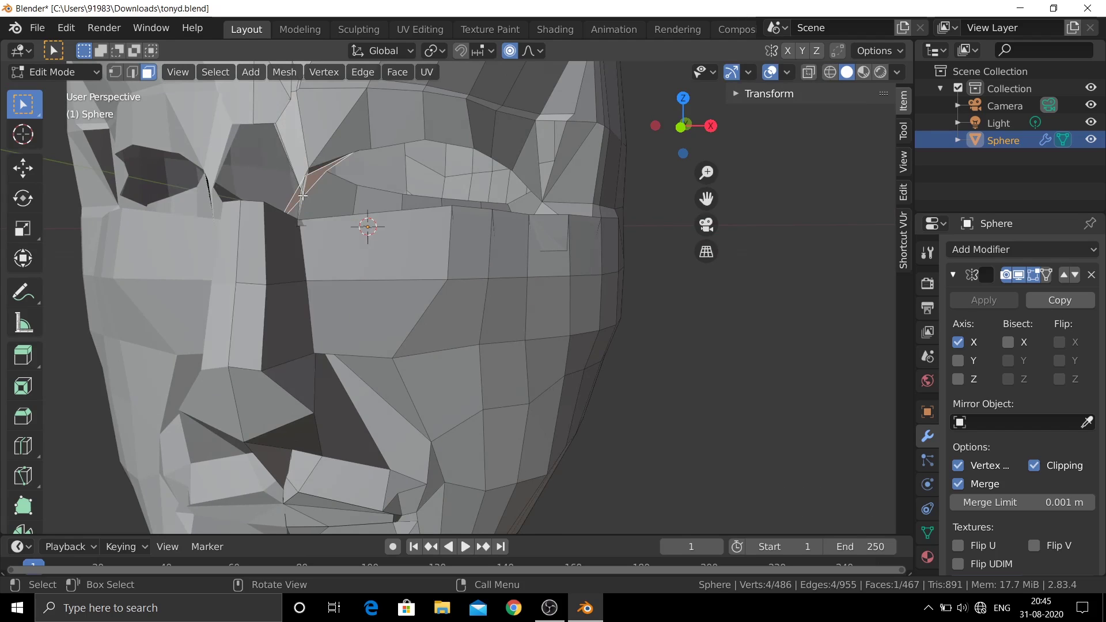
key("x")
left_click(302, 197)
Step: Delete another face near the nose, leaving 464 faces
scroll(296, 198, "down", 3)
middle_click_drag(296, 198, 342, 236)
scroll(343, 236, "up", 3)
left_click(342, 236)
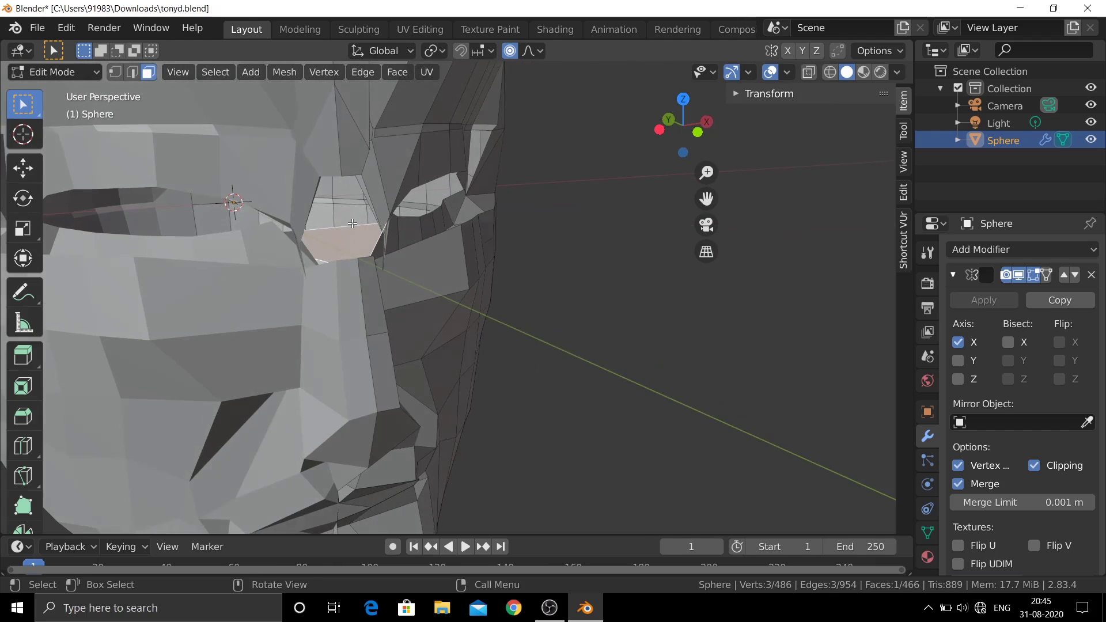
key("x")
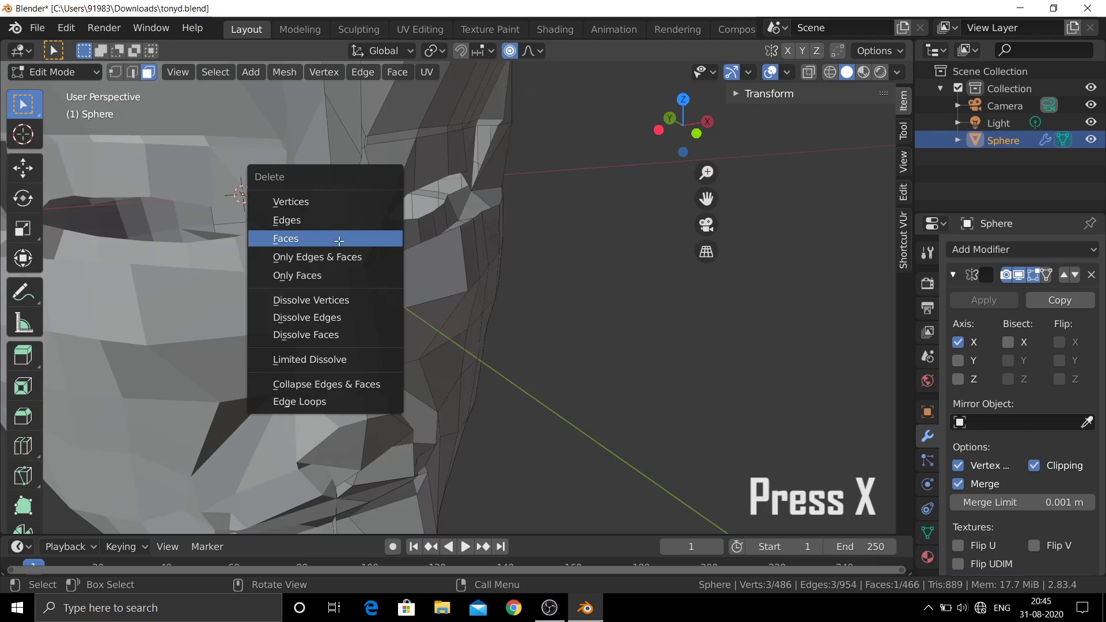
left_click(342, 237)
mouse_move(342, 237)
middle_mouse_down()
mouse_move(306, 241)
mouse_move(333, 211)
middle_mouse_up()
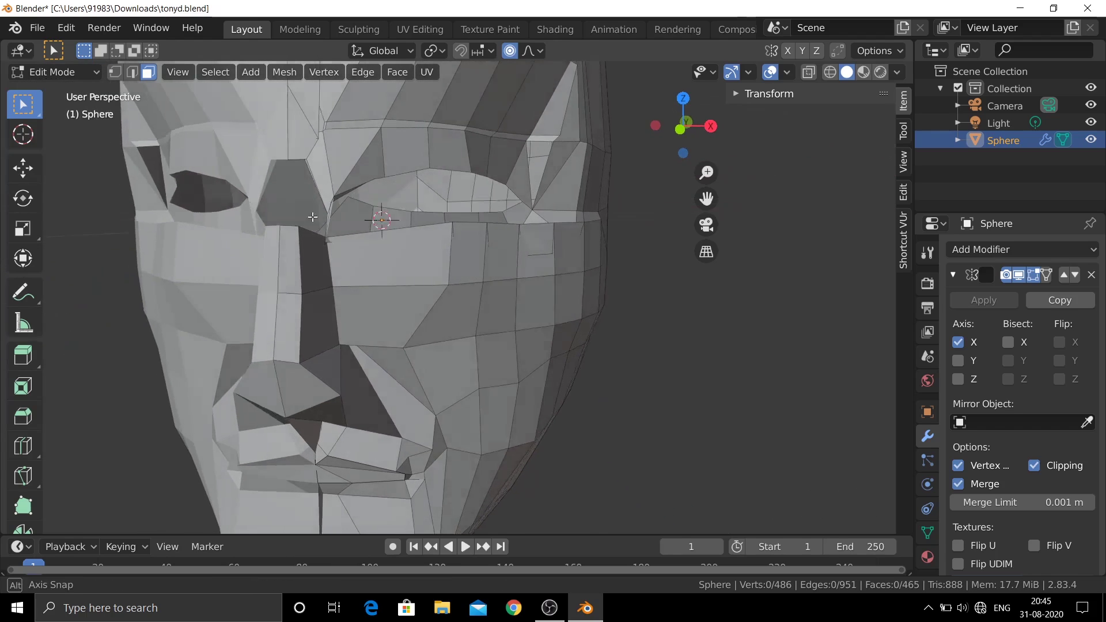
left_click(333, 211)
Step: Delete the remaining faces between the nose bridge and the eye corner
key("x")
left_click(333, 211)
key("KP_1")
left_click(333, 180)
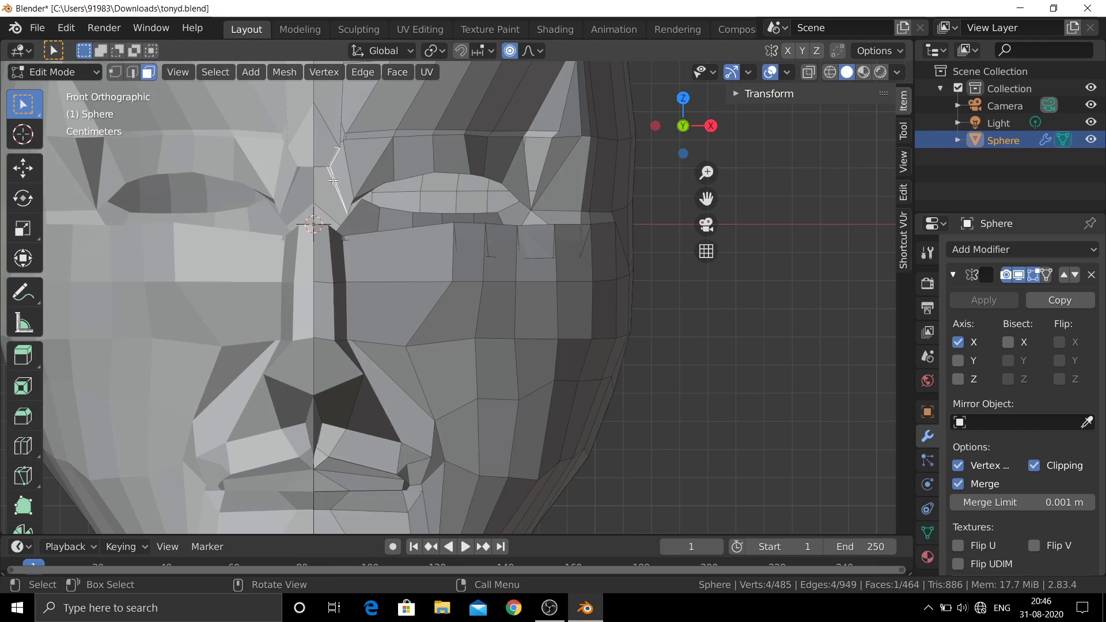
key("x")
left_click(333, 179)
mouse_move(333, 180)
middle_mouse_down()
mouse_move(333, 241)
mouse_move(324, 219)
middle_mouse_up()
Step: Reposition a gap vertex and fill a new face beside the nose
key("g")
left_click(336, 244)
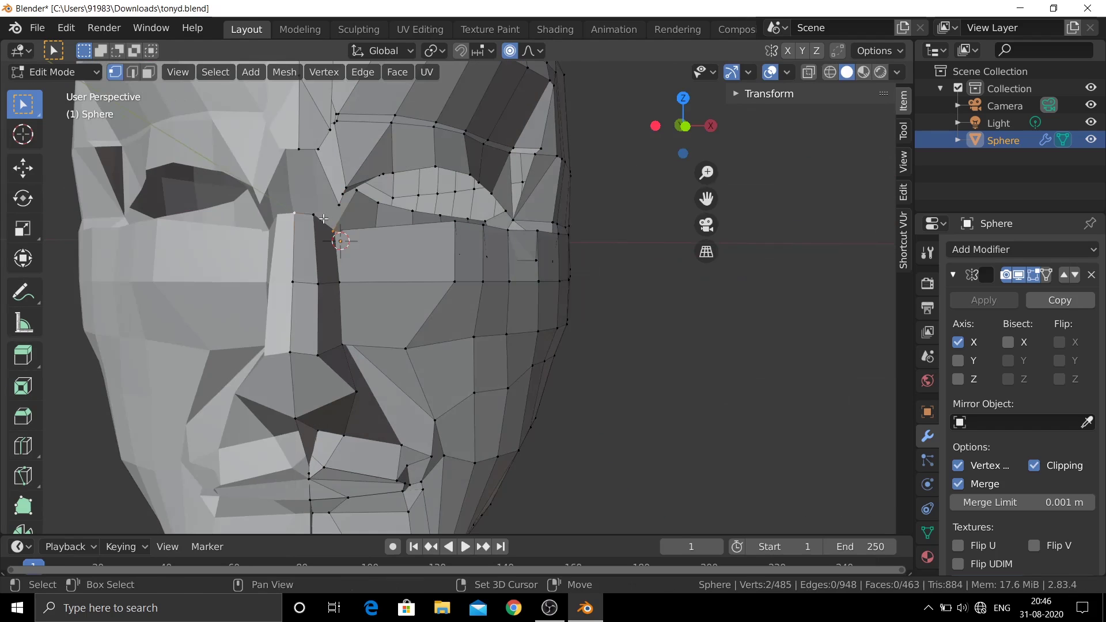
left_click(296, 146, "shift")
key("f")
mouse_move(295, 146)
middle_mouse_down()
mouse_move(340, 224)
mouse_move(325, 215)
middle_mouse_up()
key("alt+a")
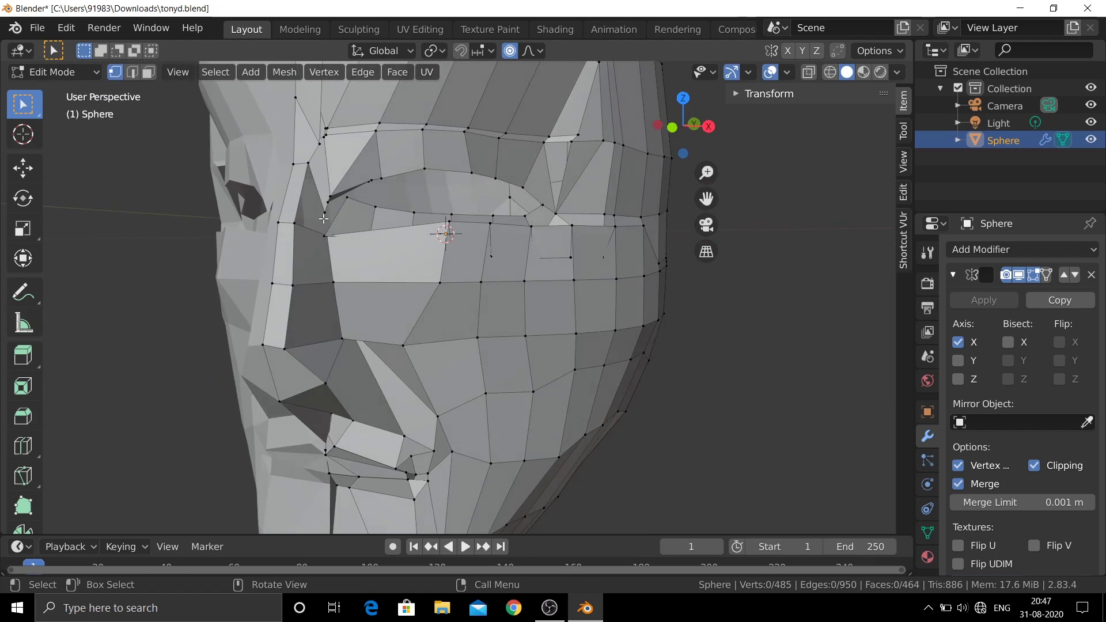
Step: Fill two more faces across the gap to the eye corner, reaching 467 faces
left_click(308, 161, "shift")
key("f")
middle_click_drag(323, 185, 366, 219)
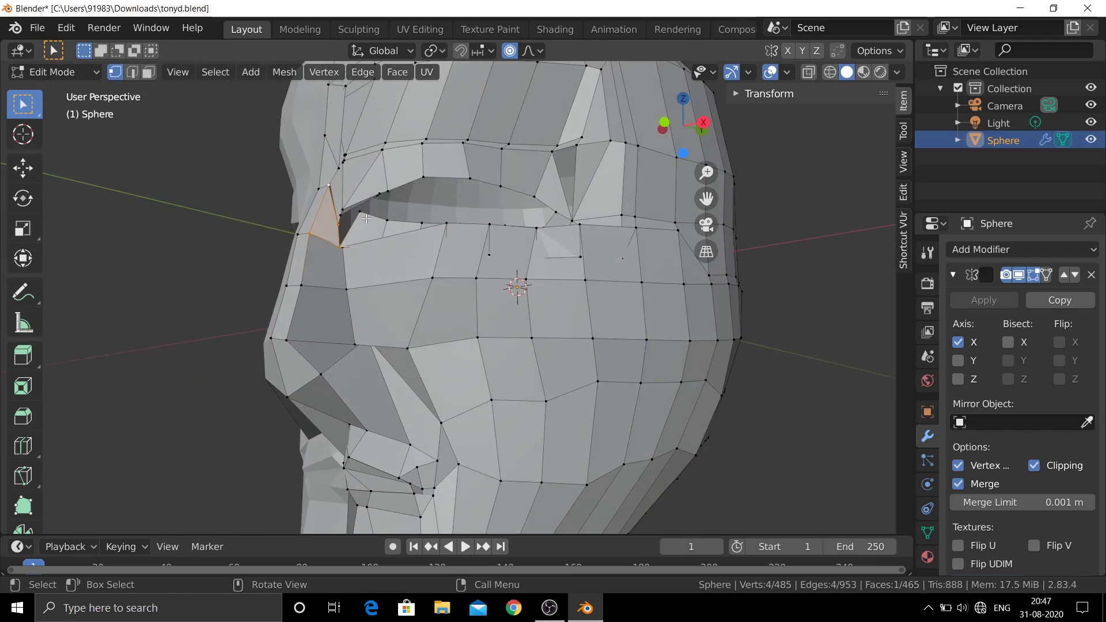
left_click(339, 246, "shift")
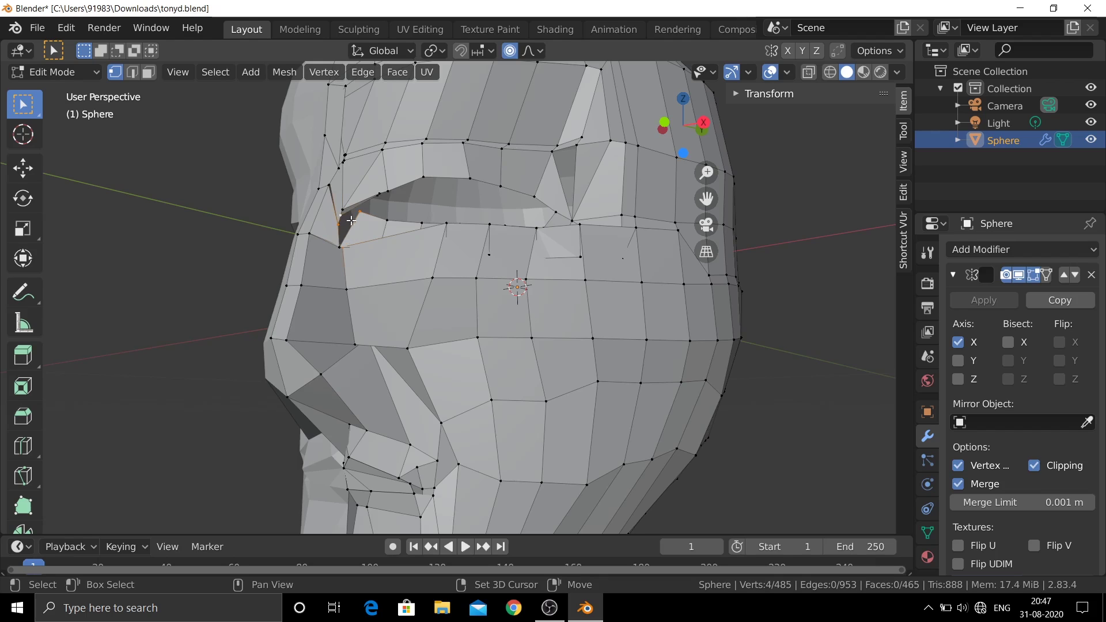
key("f")
middle_click_drag(351, 220, 345, 199)
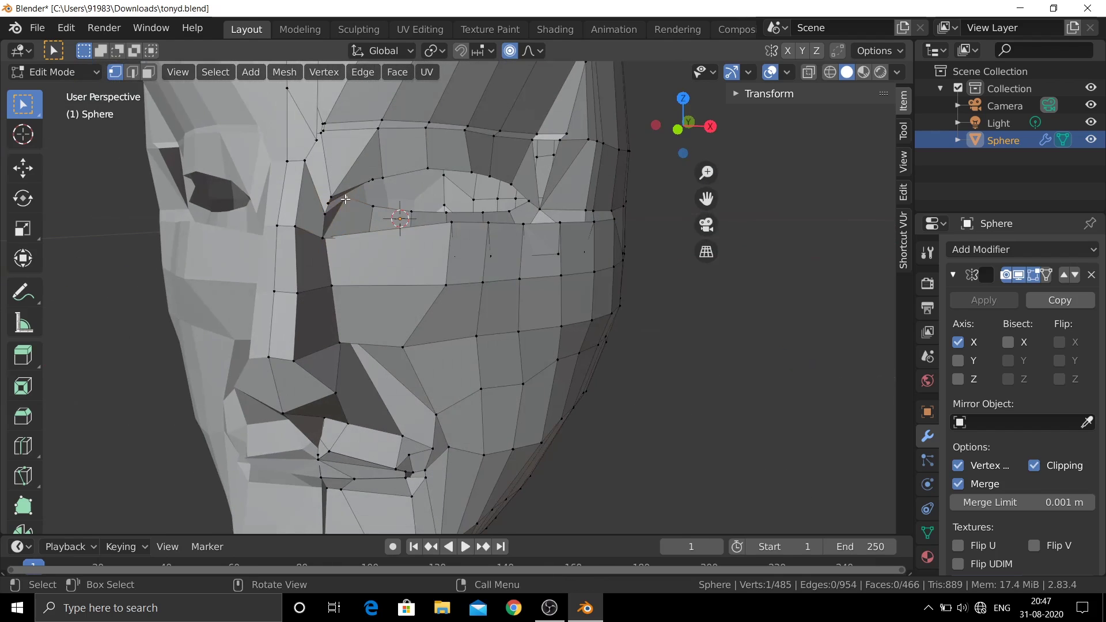
Step: Fill another eye-corner face and reposition the eye-corner vertex, shifting it front-back along Y
key("f")
key("KP_1")
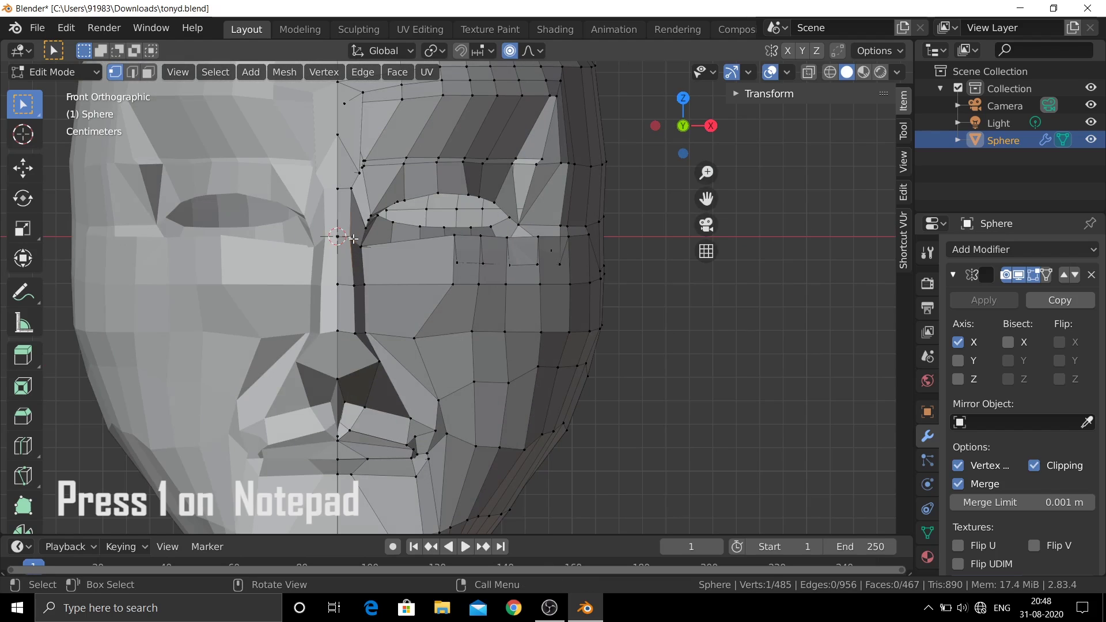
key("g")
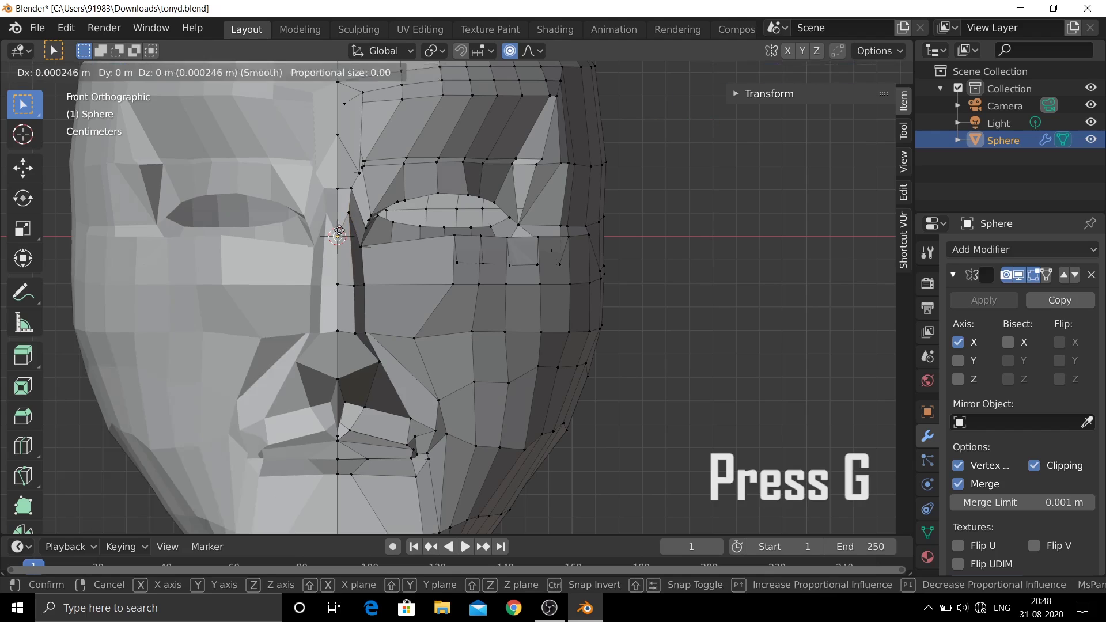
left_click(341, 205)
mouse_move(342, 206)
middle_mouse_down()
mouse_move(353, 306)
mouse_move(477, 291)
middle_mouse_up()
key("KP_3")
key("g")
key("y")
left_click(357, 305)
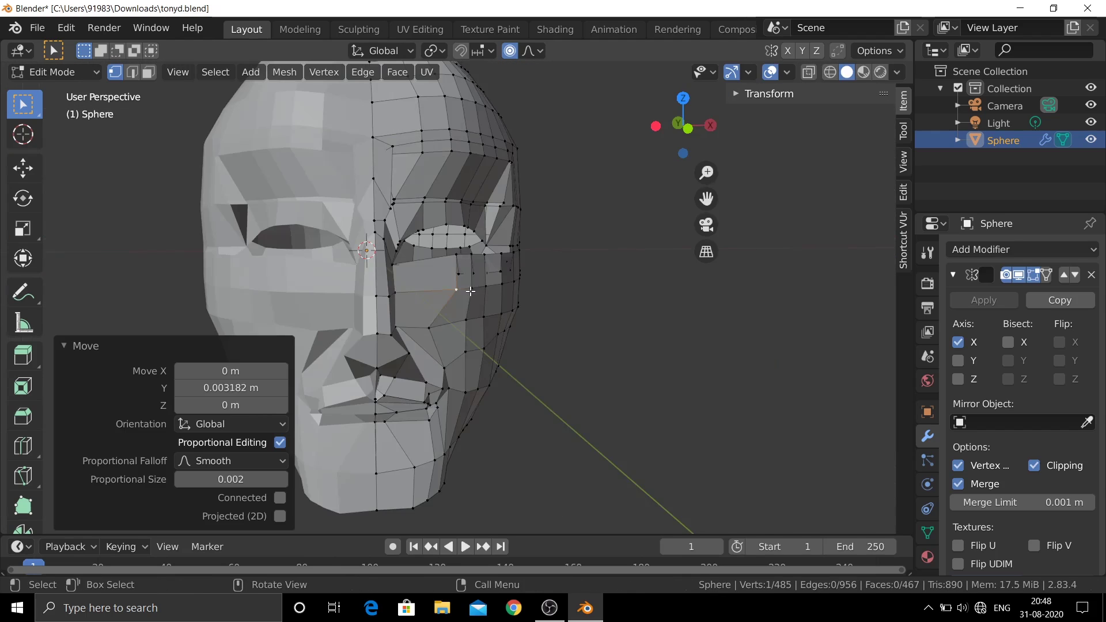
Step: Shift the cheek vertex below the eye about 0.017 m inward along X
key("KP_1")
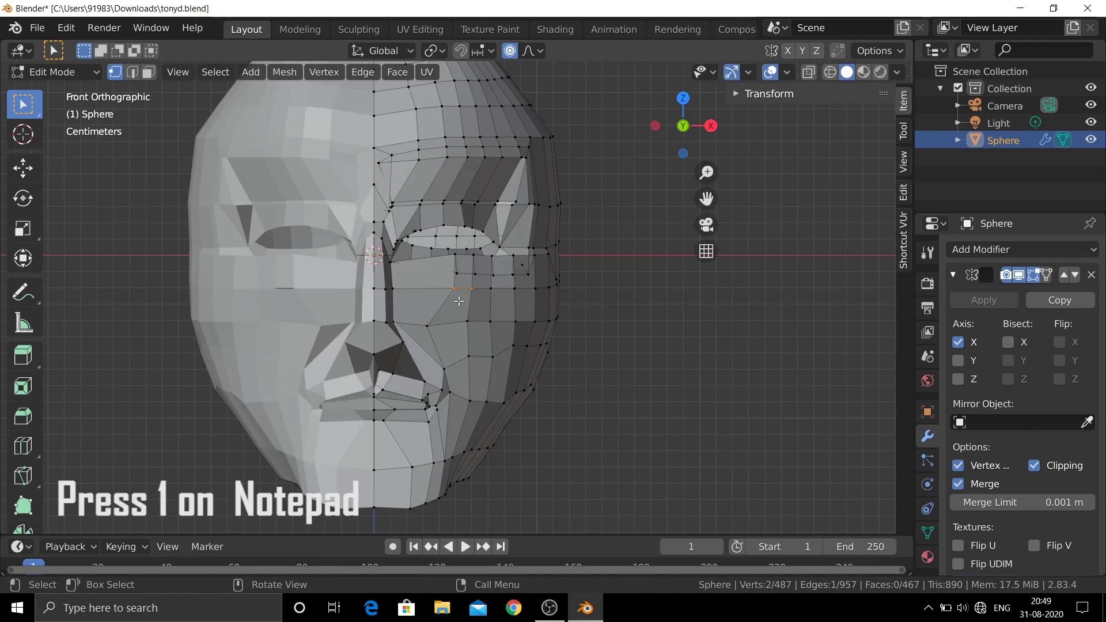
key("g")
key("x")
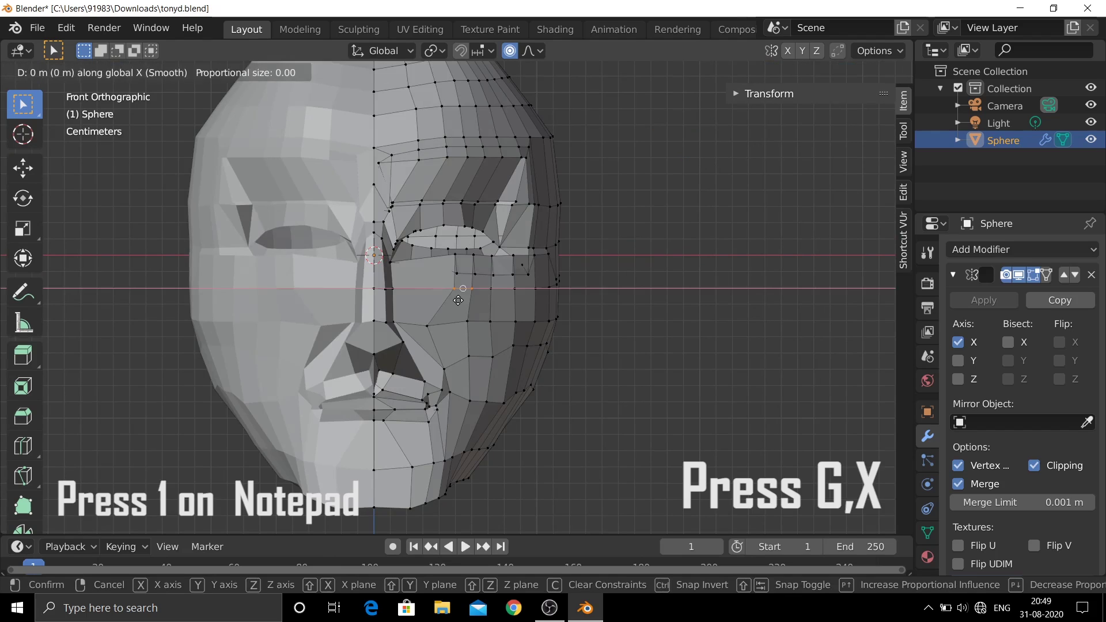
left_click(432, 295)
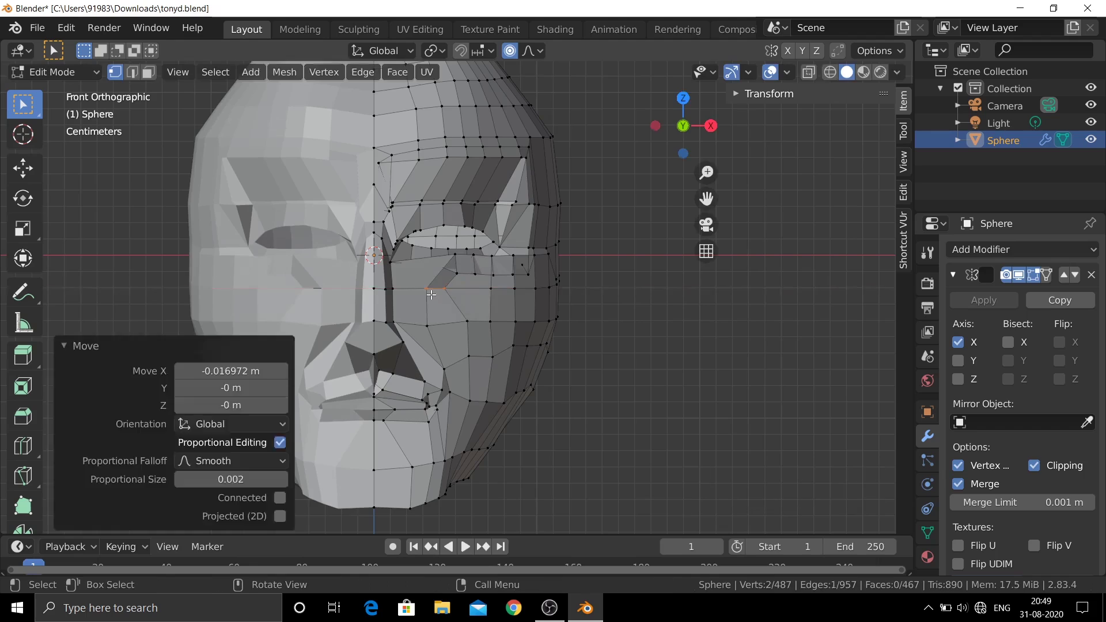
Step: In wireframe, box-select the vertices along the head's right edge and start moving them along X
key("alt+a")
key("shift+z")
left_click_drag(513, 99, 537, 402)
key("g")
key("x")
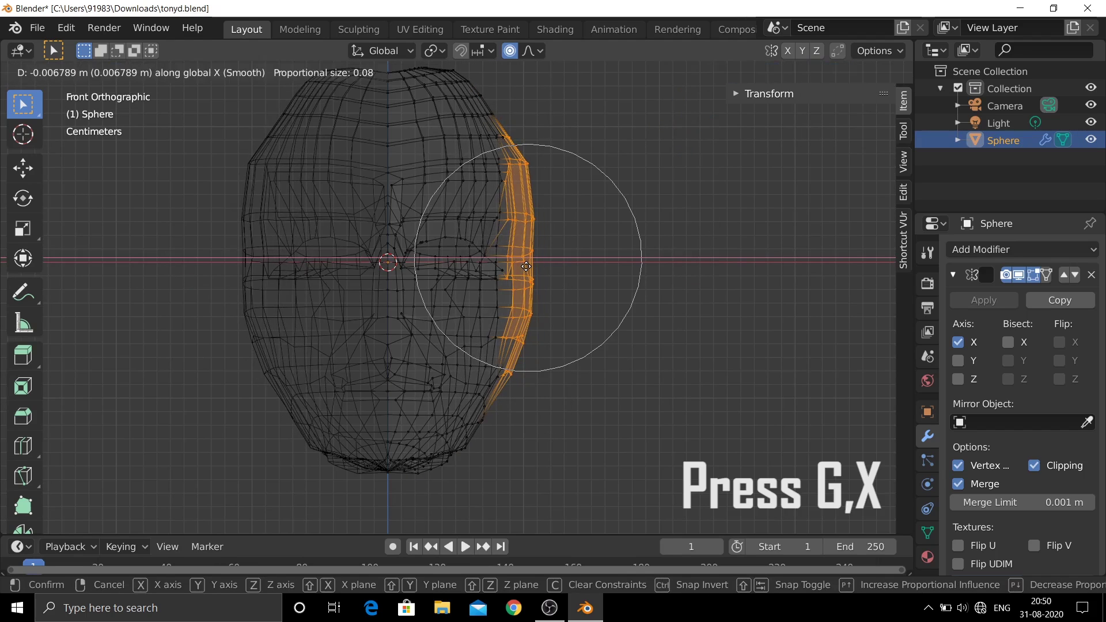
Step: Confirm the narrowed side of the head, then try a proportional Y move on the forehead and cancel it
left_click(525, 266)
key("KP_3")
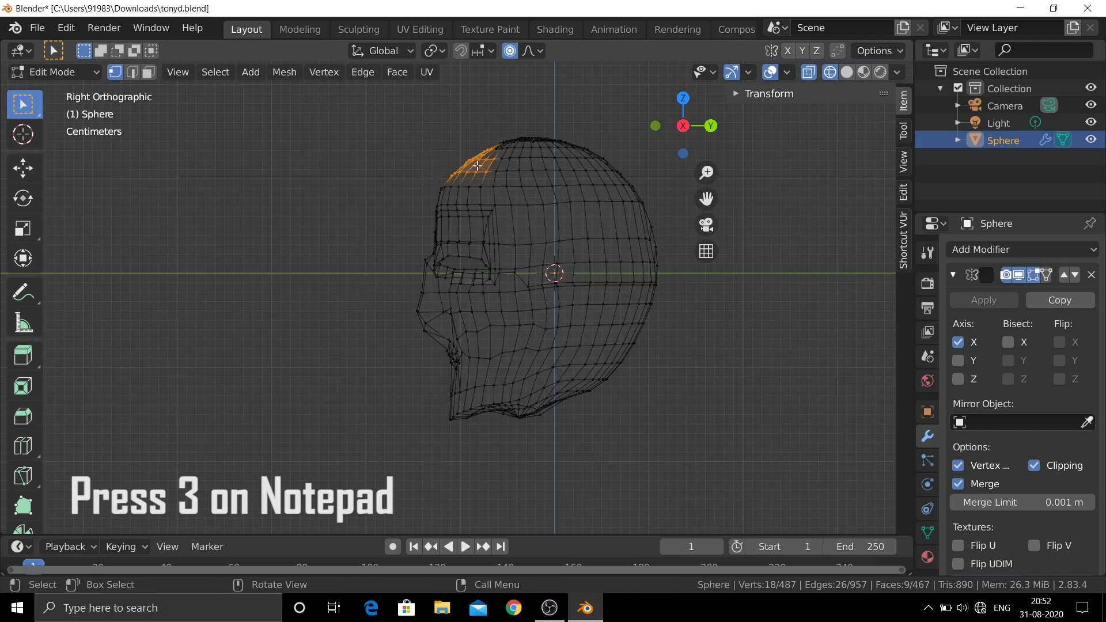
left_click_drag(420, 136, 530, 178)
key("g")
key("y")
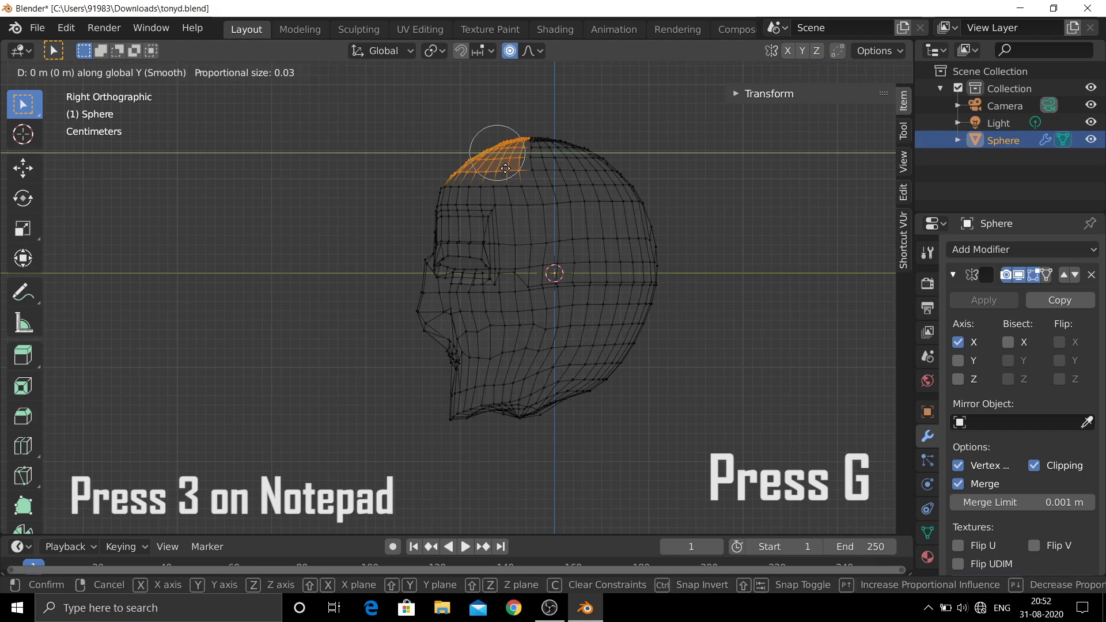
scroll(501, 162, "down", 12)
right_click(497, 157)
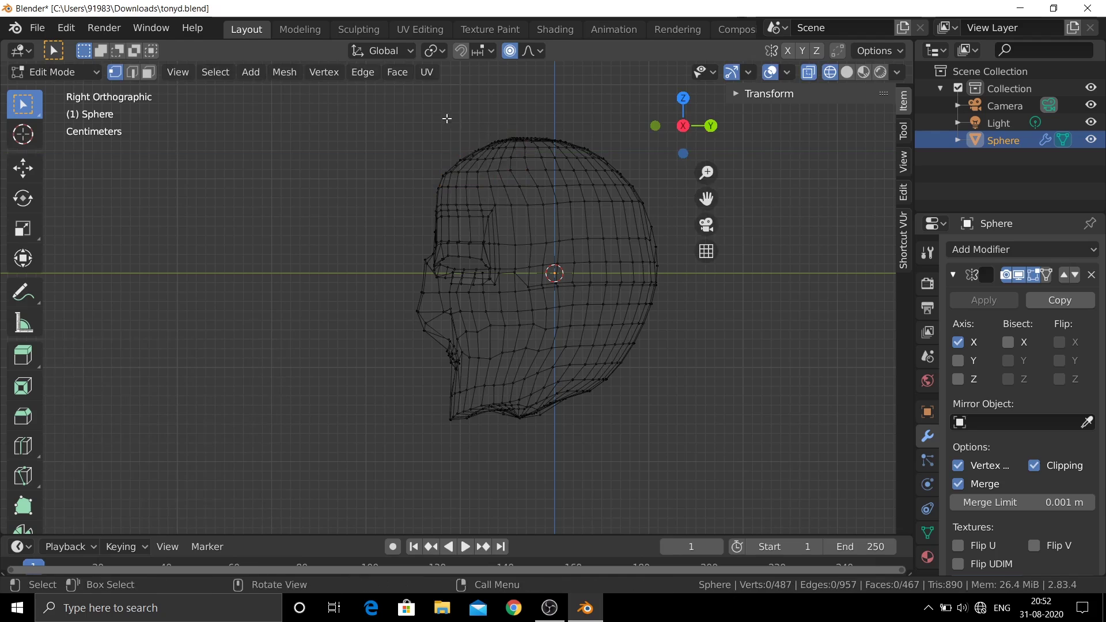
Step: Nudge the top-front skull vertices along Y with smooth proportional editing to reshape the forehead
left_click_drag(445, 119, 510, 173)
key("g")
key("y")
scroll(490, 160, "down", 3)
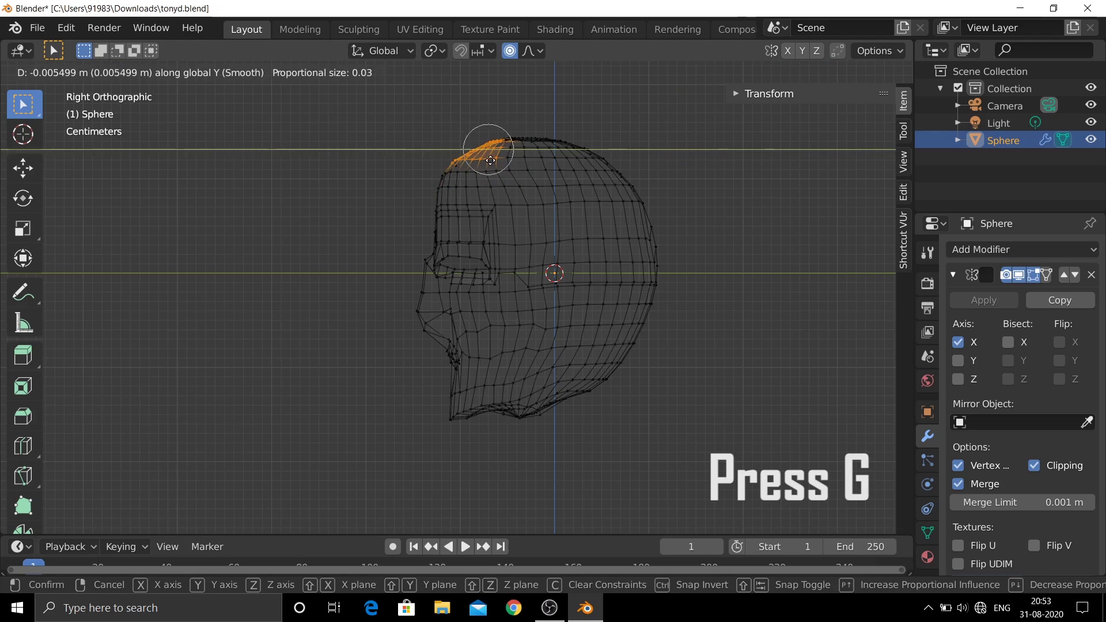
left_click(484, 149)
Step: Select several vertices along the top seam of the skull
middle_click_drag(470, 120, 405, 181)
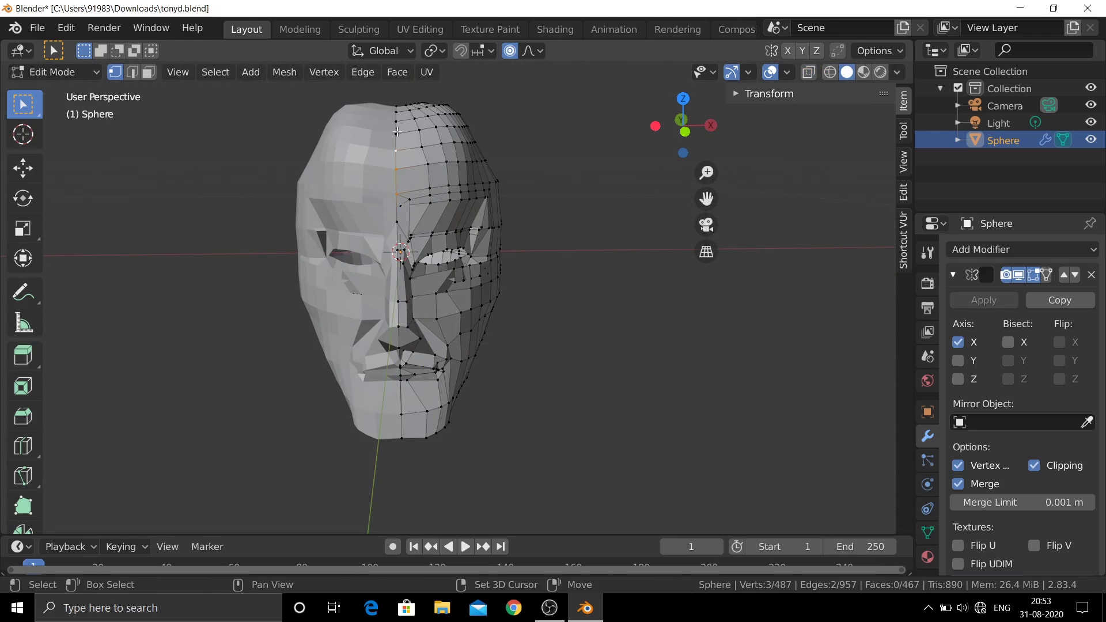
left_click(396, 112, "shift")
mouse_move(396, 113)
middle_mouse_down()
mouse_move(444, 122)
mouse_move(392, 112)
mouse_move(432, 128)
middle_mouse_up()
left_click(393, 112, "shift")
left_click(432, 128, "shift")
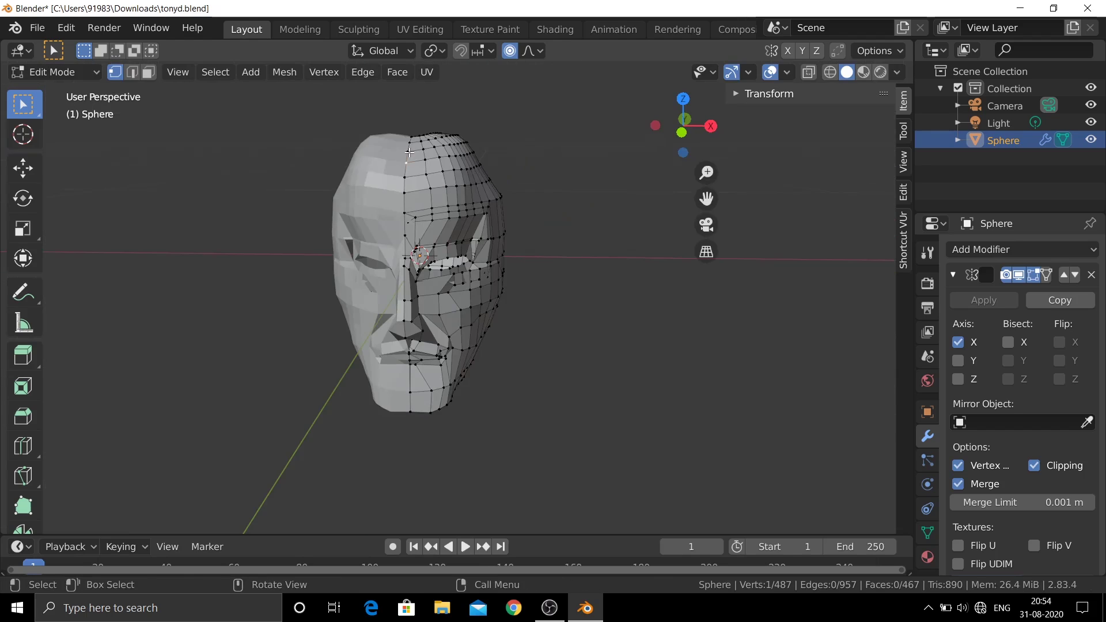
Step: Raise the top seam vertices of the skull vertically along Z
left_click(409, 140, "shift")
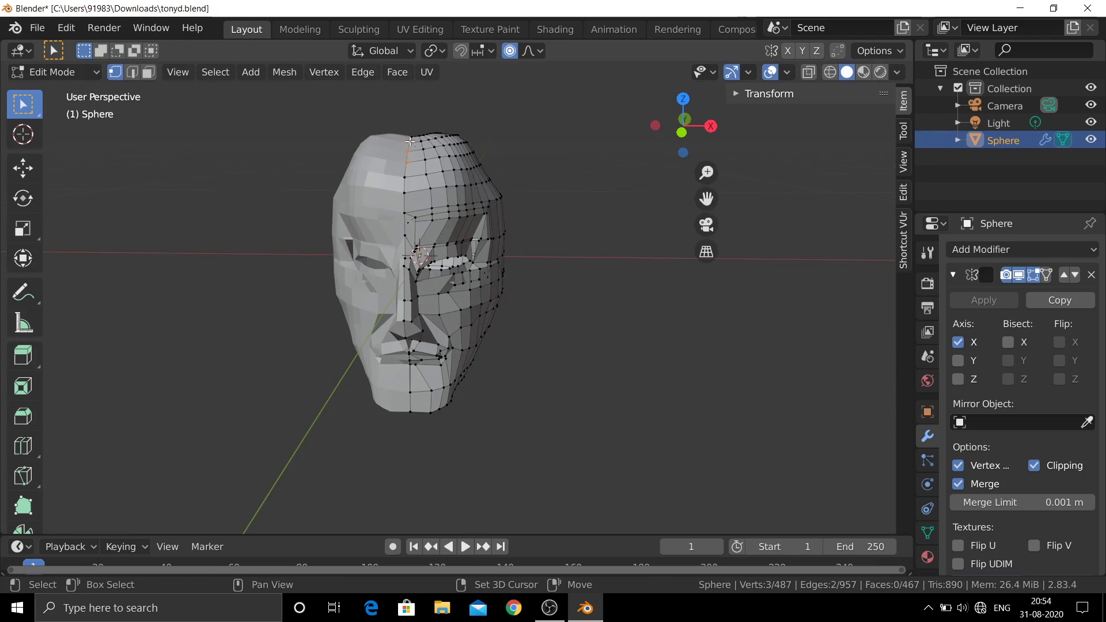
key("KP_3")
key("g")
key("z")
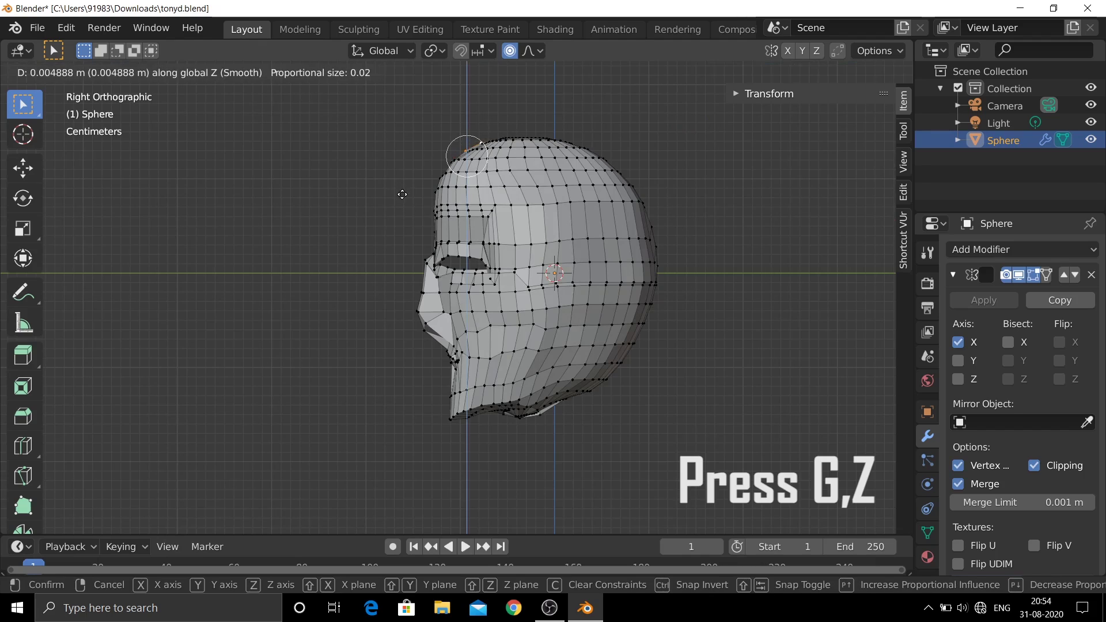
left_click(405, 194)
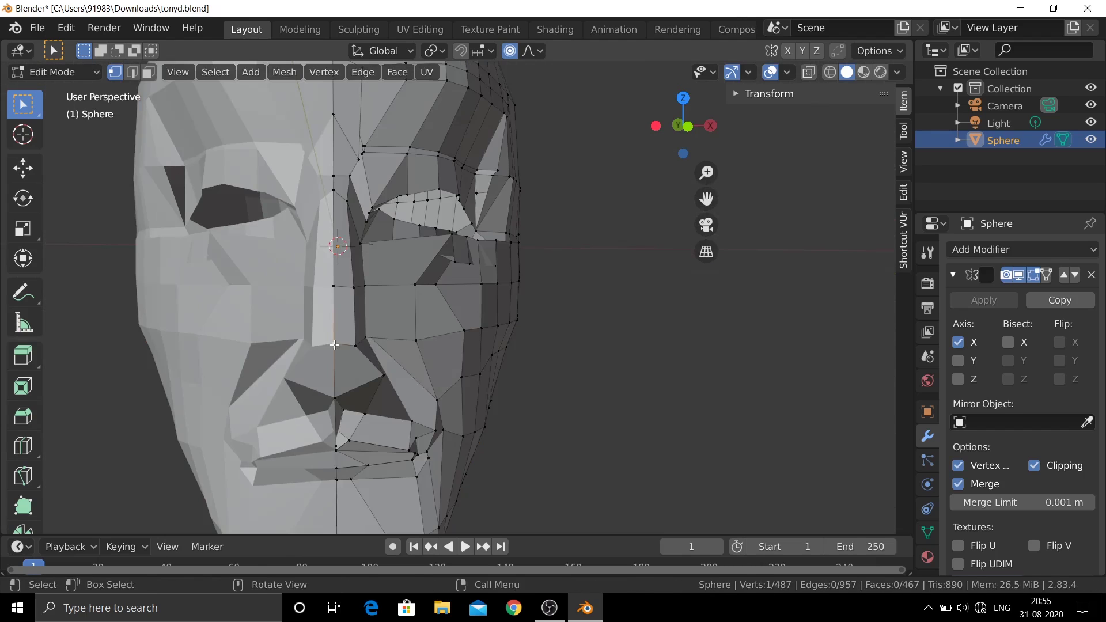
Step: Nudge a nose vertex, the nostril vertex and a nose-bridge vertex to sharpen the nose
key("g")
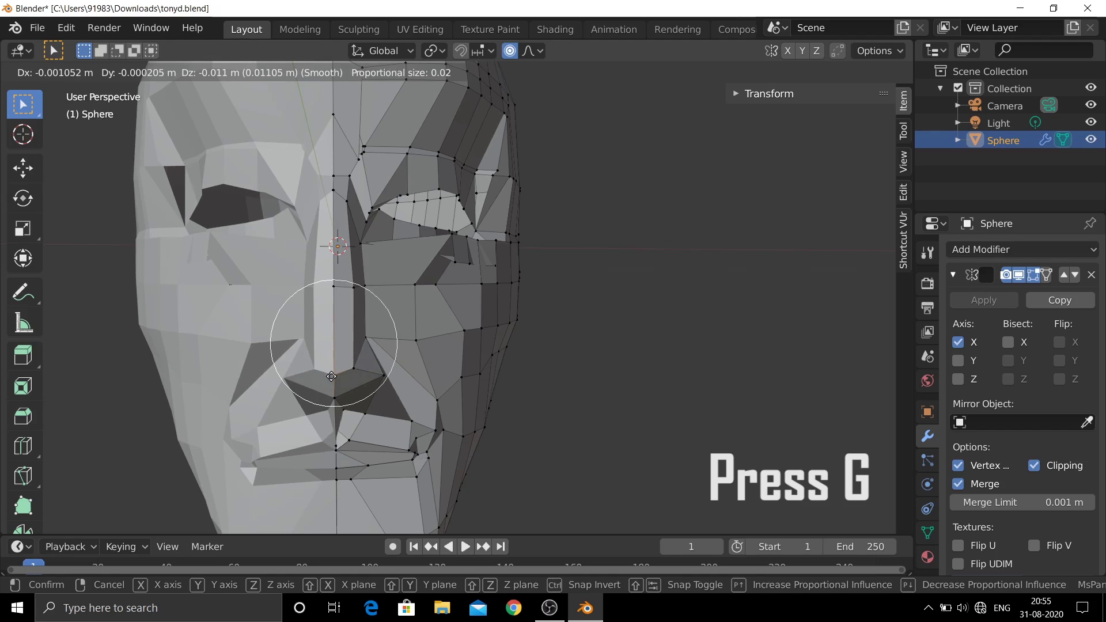
left_click(332, 380)
left_click(354, 367)
key("g")
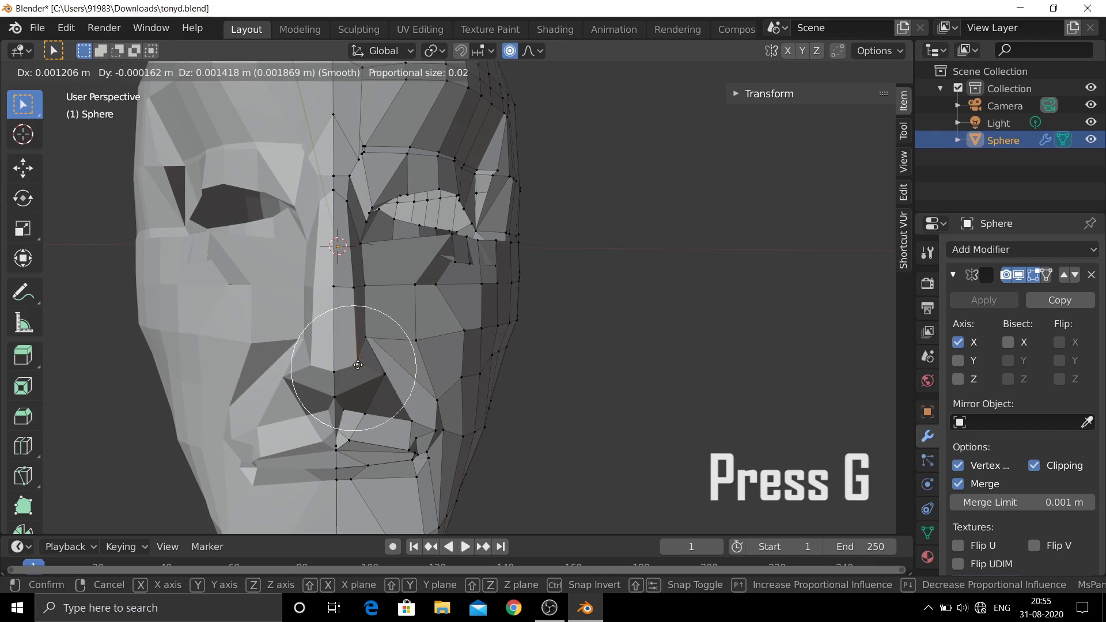
left_click(358, 364)
left_click(349, 300)
key("g")
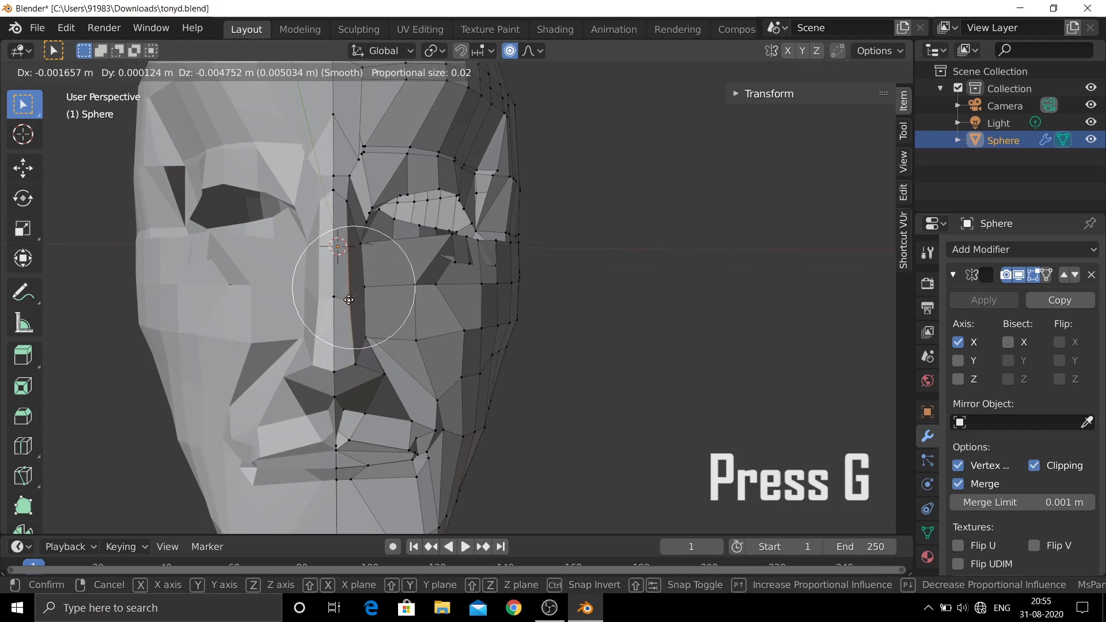
left_click(347, 298)
mouse_move(347, 298)
middle_mouse_down()
mouse_move(205, 423)
mouse_move(299, 403)
middle_mouse_up()
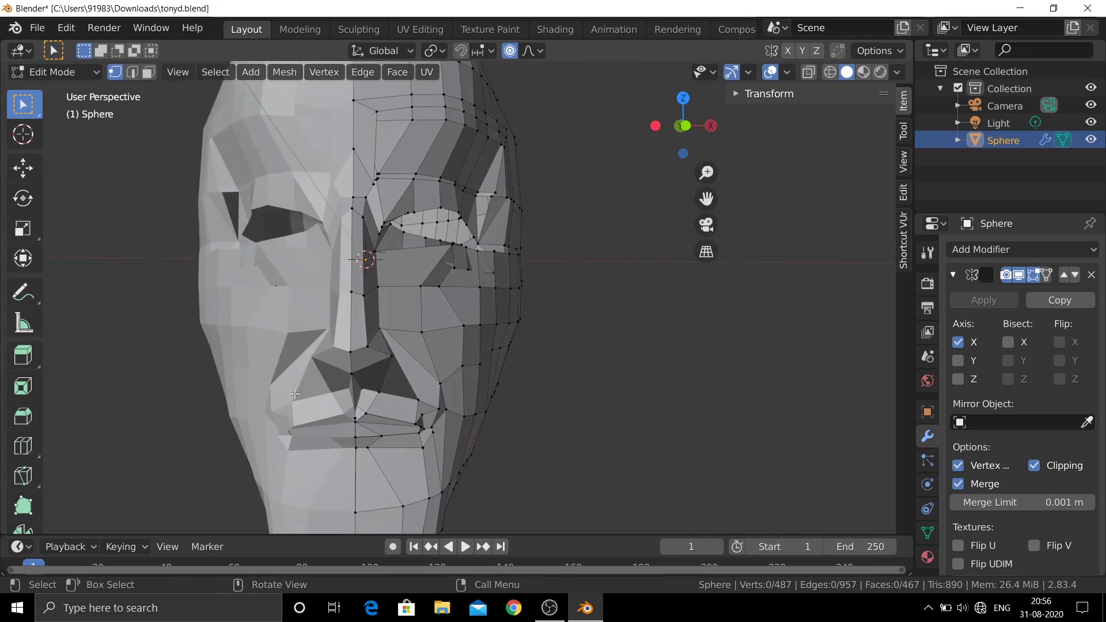
key("KP_1")
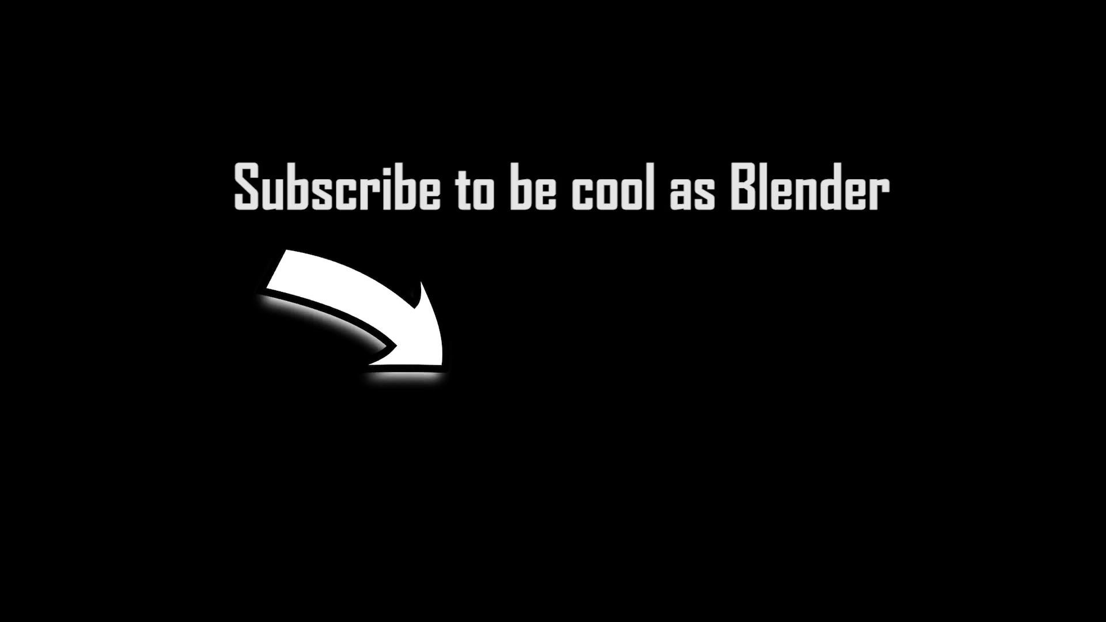